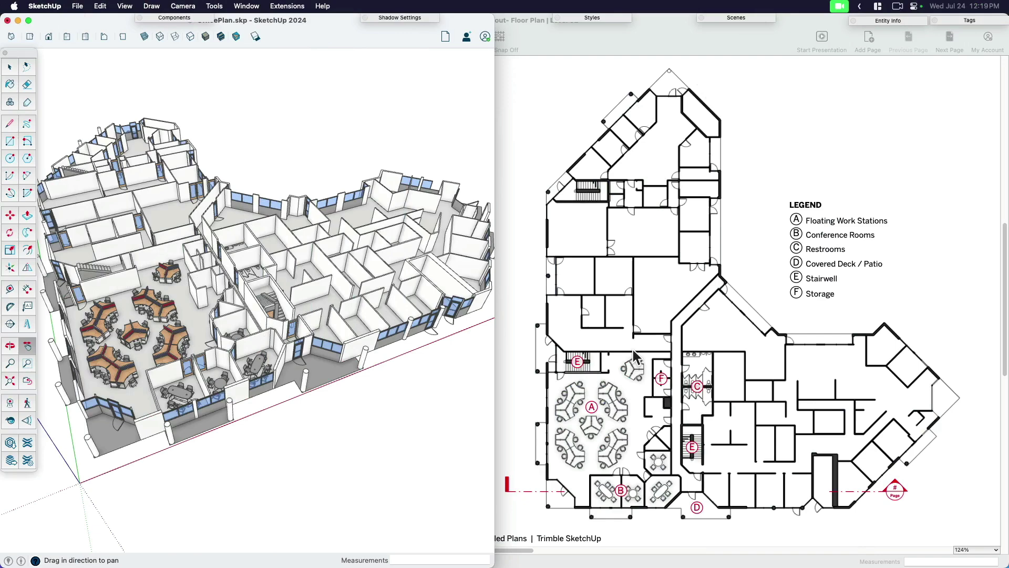
# - Widen the model window to the full screen width and frame the furnished office floor
pyautogui.press('space')
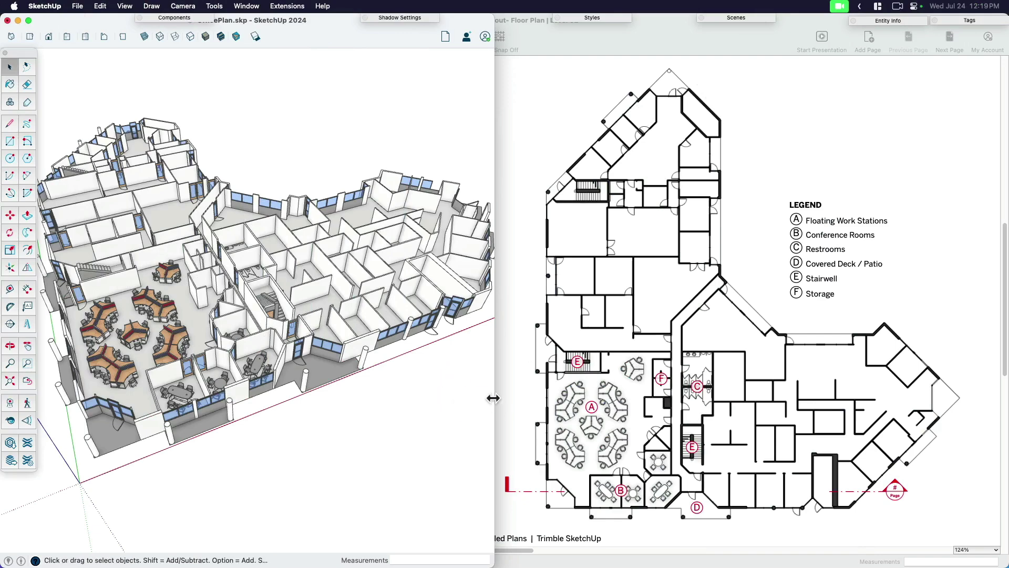
pyautogui.moveTo(493, 397); pyautogui.dragTo(1004, 400)
pyautogui.moveTo(736, 391); pyautogui.dragTo(610, 312, button='middle')
pyautogui.moveTo(572, 346); pyautogui.dragTo(504, 348, button='middle')
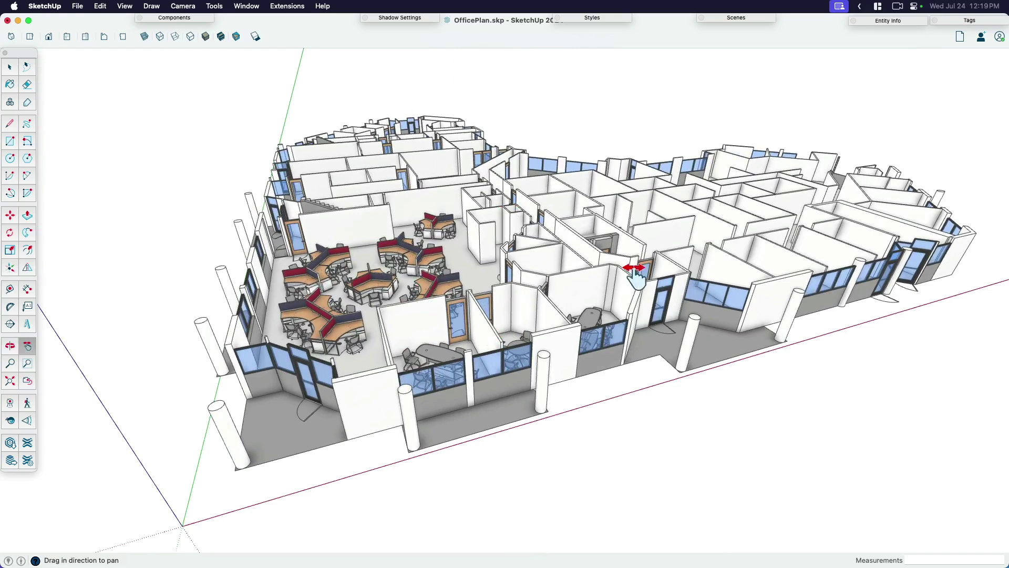
pyautogui.moveTo(394, 216); pyautogui.dragTo(318, 280, button='middle')
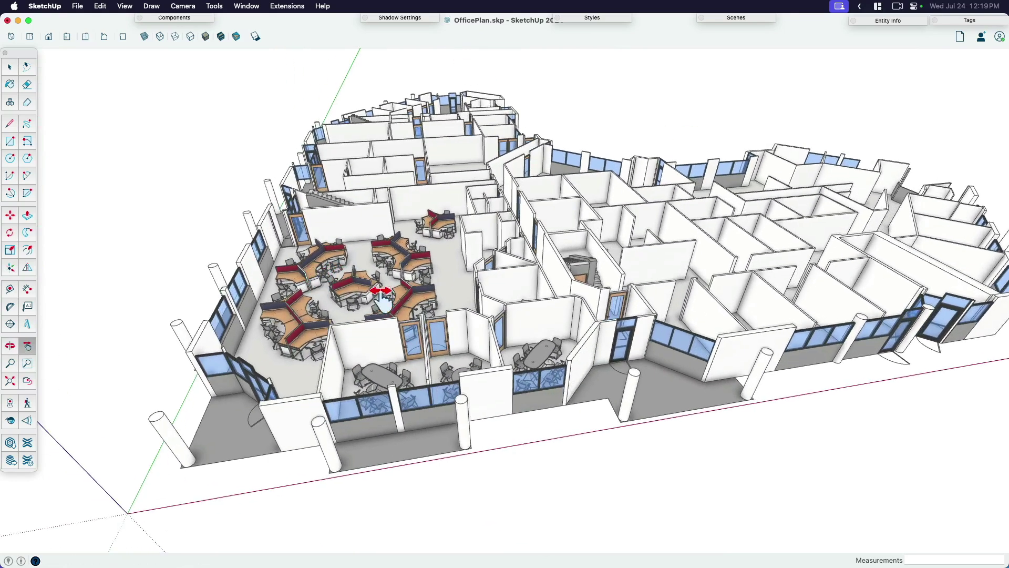
pyautogui.moveTo(388, 297); pyautogui.dragTo(329, 296)
pyautogui.press('space')
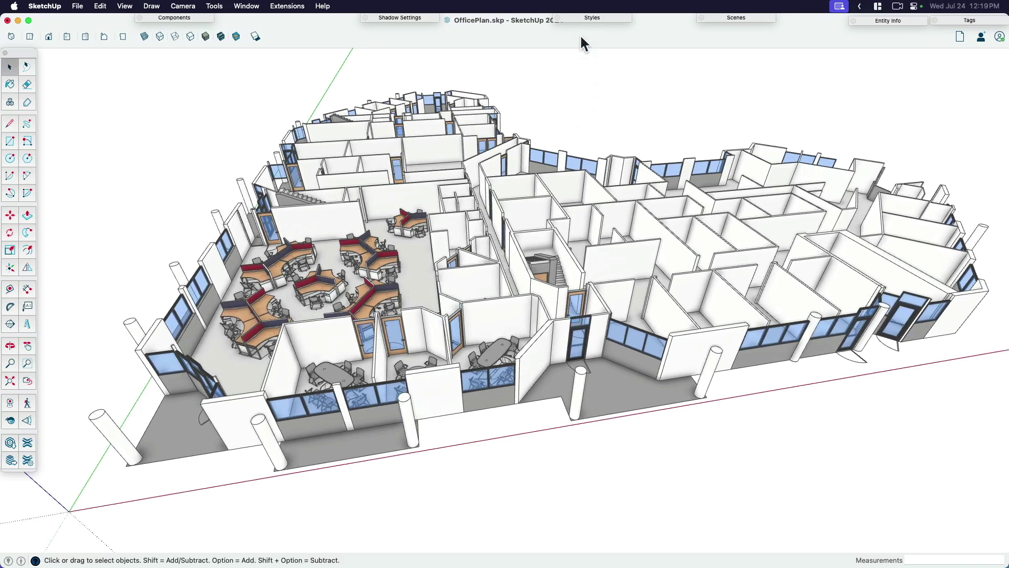
# - Switch the office model to Hidden Line display and update the in-model style with that change
pyautogui.click(580, 16)
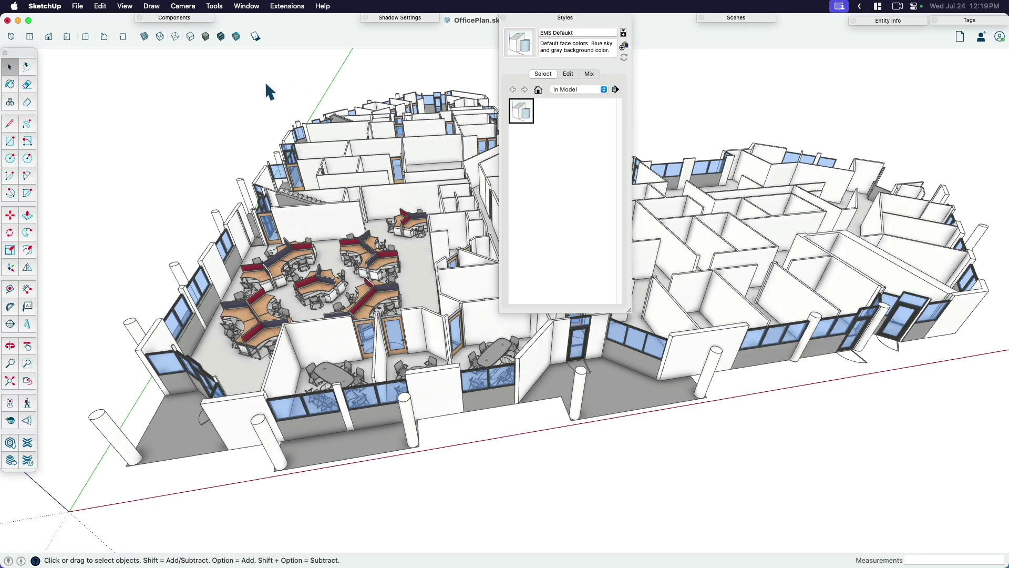
pyautogui.scroll(5, 223, 305)
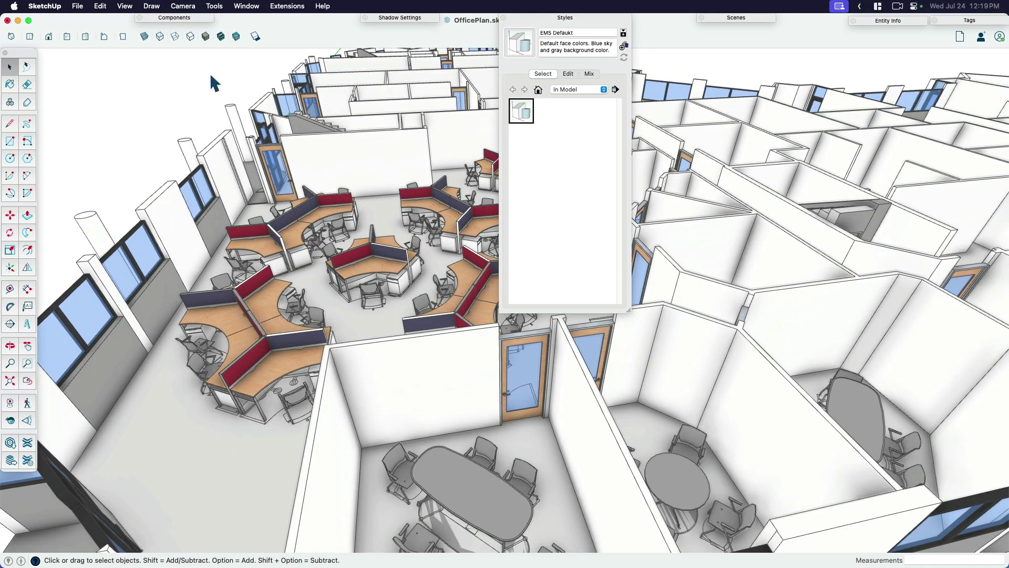
pyautogui.click(190, 36)
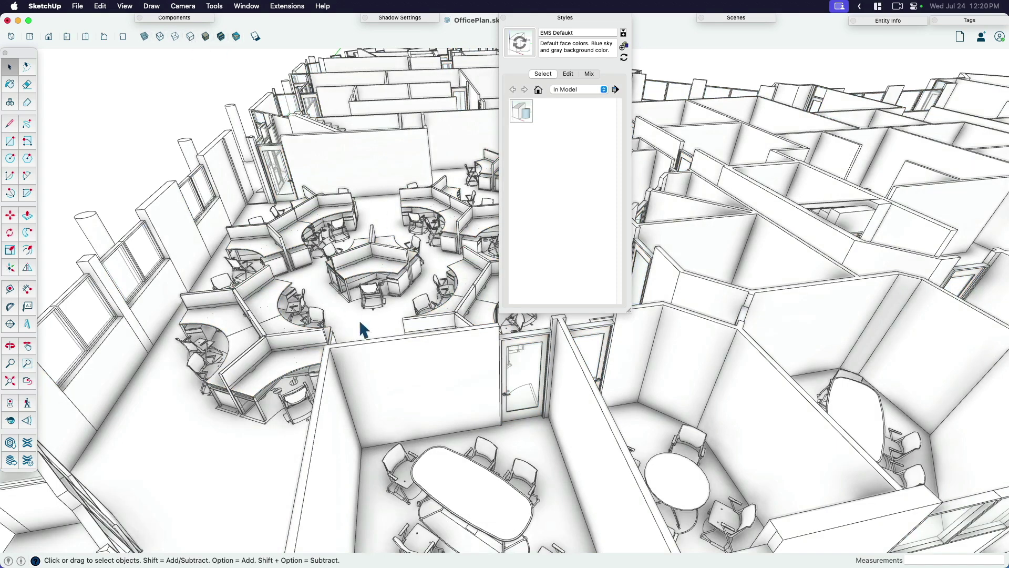
pyautogui.click(524, 50)
pyautogui.click(567, 20)
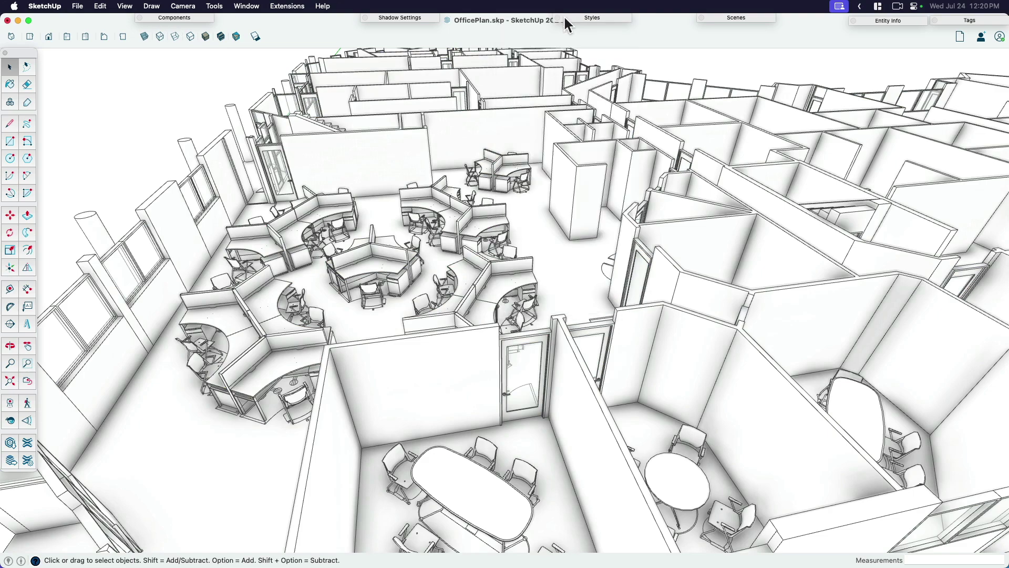
# - Place a horizontal section plane across the whole floor at the top of the office walls
pyautogui.scroll(-5, 457, 234)
pyautogui.moveTo(440, 241); pyautogui.dragTo(506, 263, button='middle')
pyautogui.moveTo(387, 289); pyautogui.dragTo(487, 318, button='middle')
pyautogui.scroll(-2, 485, 313)
pyautogui.scroll(-1, 484, 310)
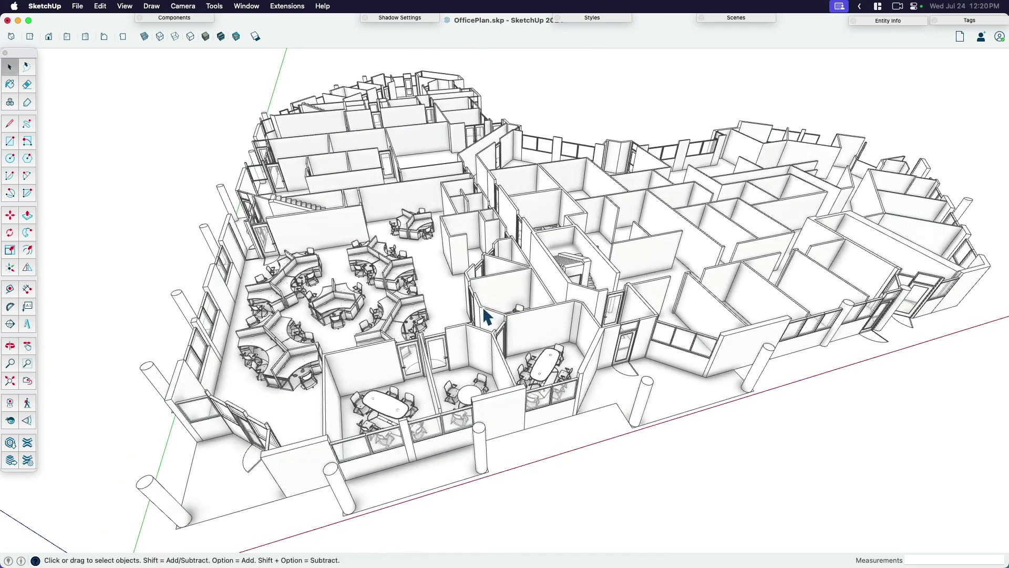
pyautogui.click(215, 7)
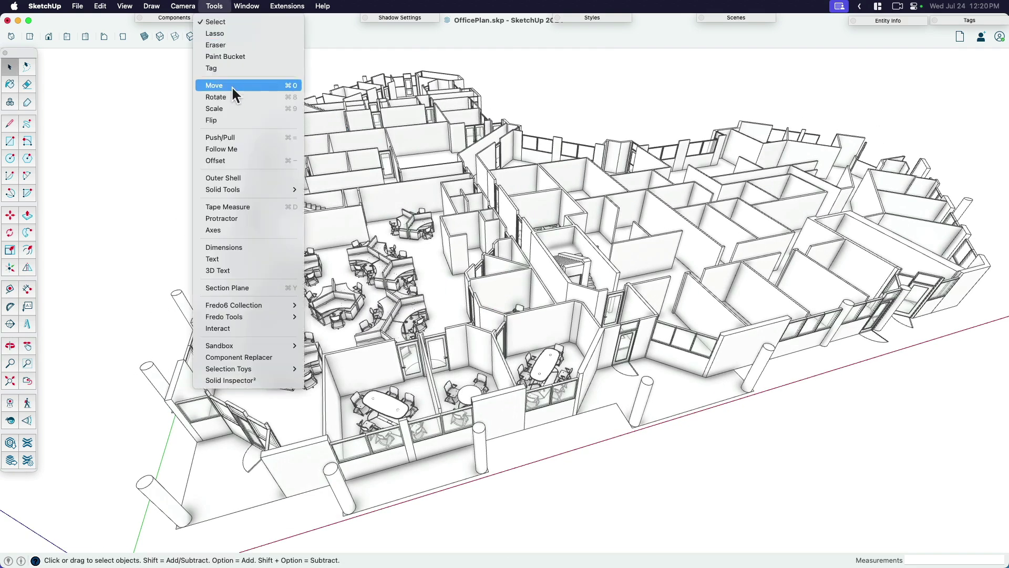
pyautogui.click(233, 287)
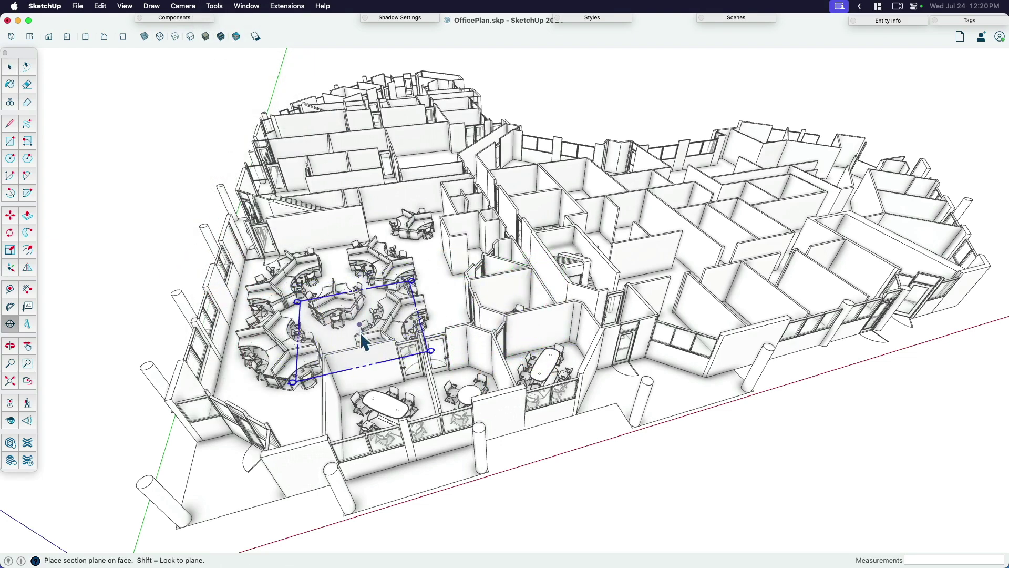
pyautogui.click(522, 253)
# - Move the horizontal section plane down by 3'4" so it cuts through the walls, doors and windows
pyautogui.click(748, 437)
pyautogui.press('m')
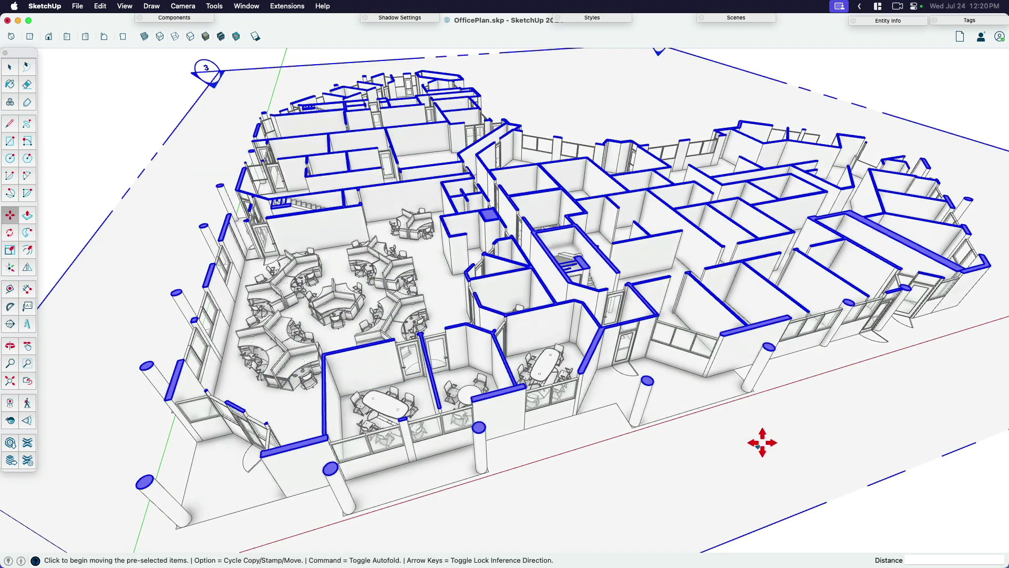
pyautogui.click(763, 442)
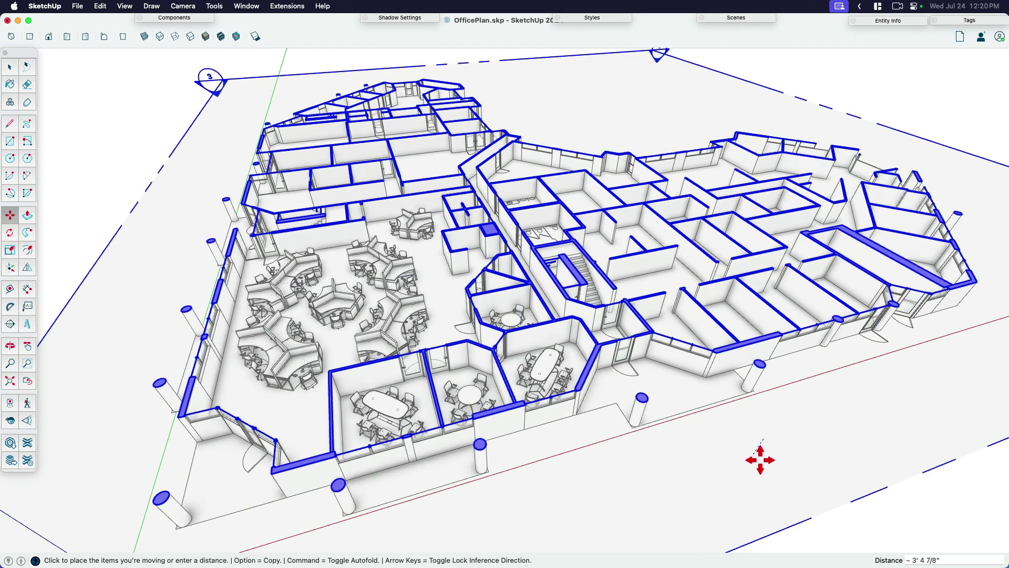
pyautogui.write("3'4")
pyautogui.press('Return')
# - Check the cut through the conference room doors and walls, and hide the section plane object
pyautogui.scroll(6, 383, 350)
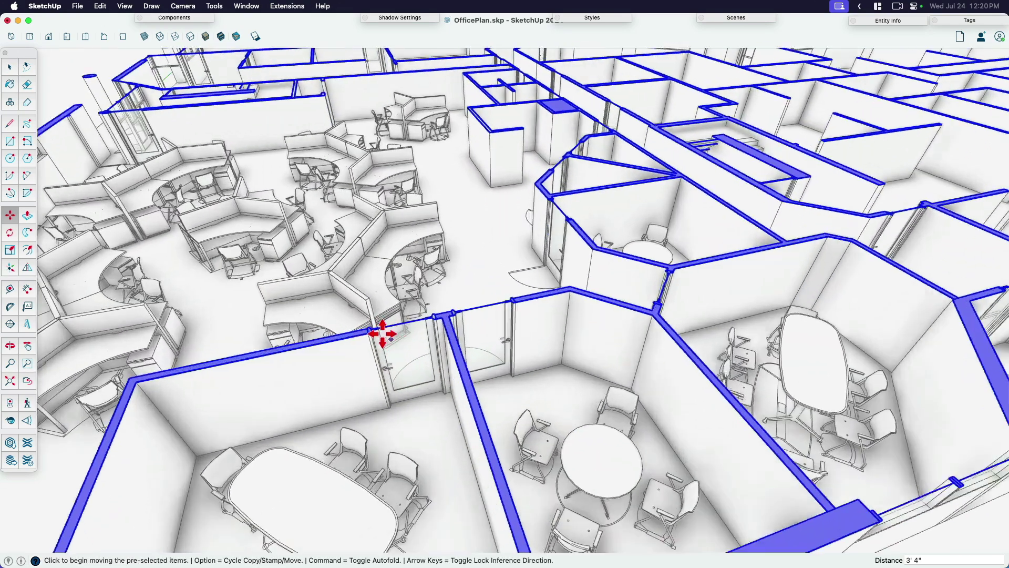
pyautogui.scroll(8, 374, 330)
pyautogui.moveTo(394, 327); pyautogui.dragTo(490, 310, button='middle')
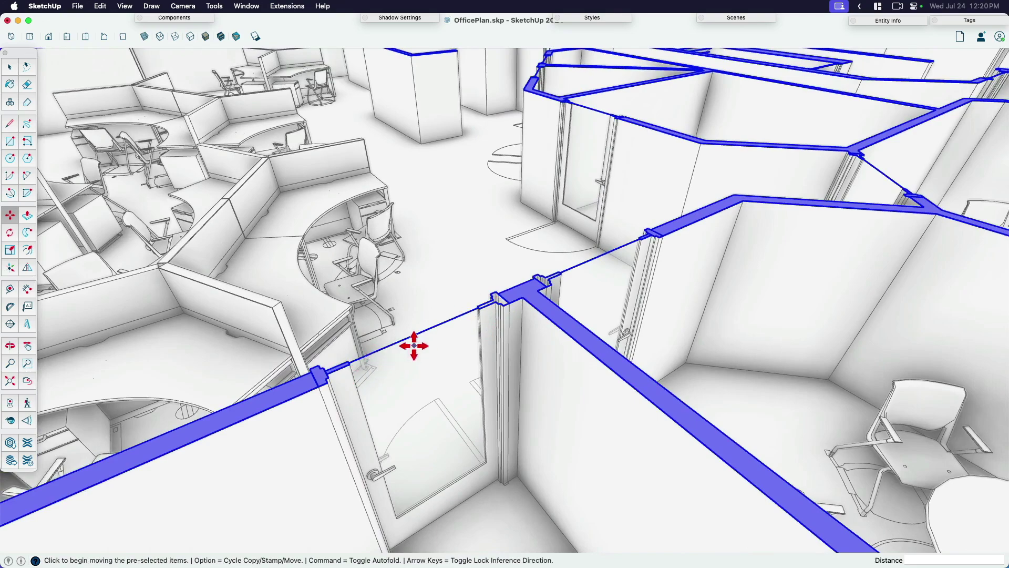
pyautogui.scroll(-10, 415, 345)
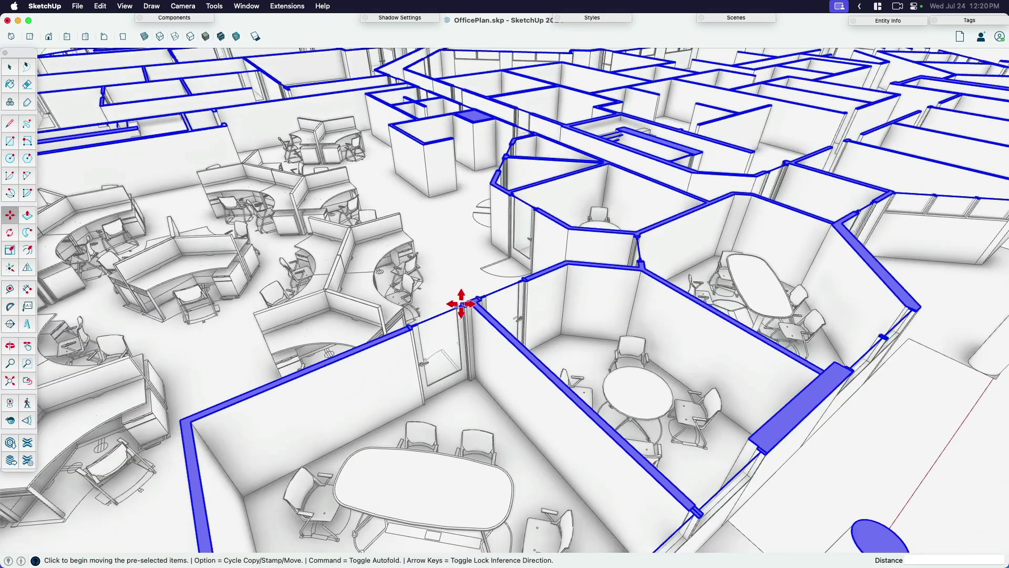
pyautogui.scroll(-8, 469, 303)
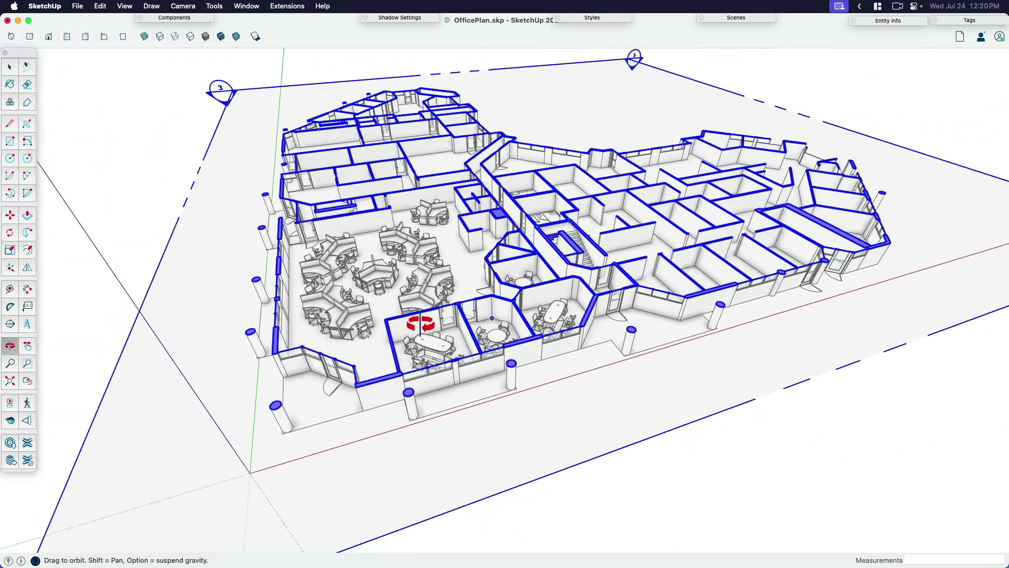
pyautogui.press('space')
pyautogui.scroll(-2, 452, 389)
pyautogui.click(543, 462)
pyautogui.keyDown('shift'); pyautogui.hscroll(-3, 541, 453); pyautogui.keyUp('shift')
pyautogui.scroll(10, 515, 394)
pyautogui.press('space')
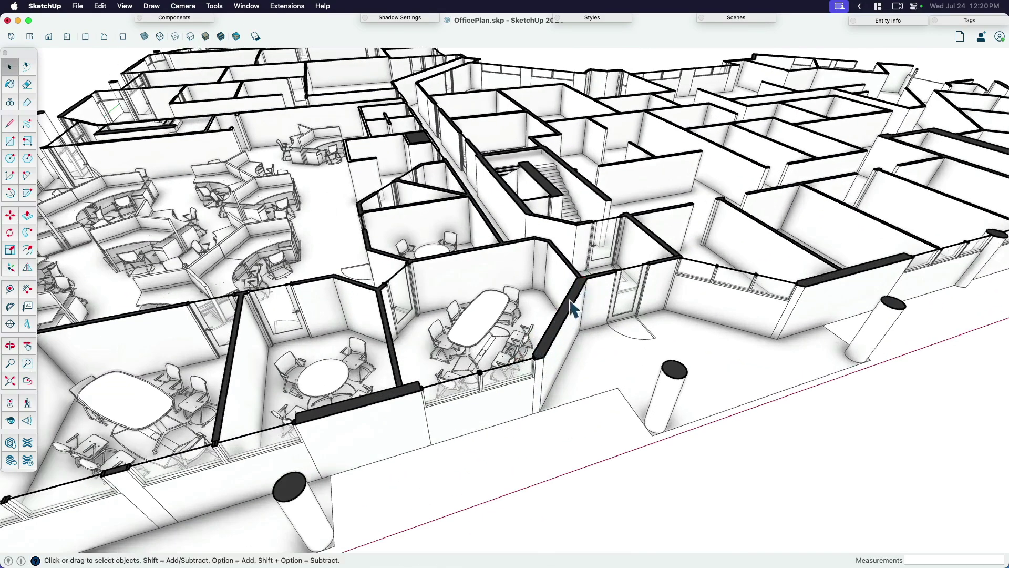
# - Frame the whole sectioned floor in a raised perspective view and save the OfficePlan.skp model
pyautogui.scroll(3, 565, 315)
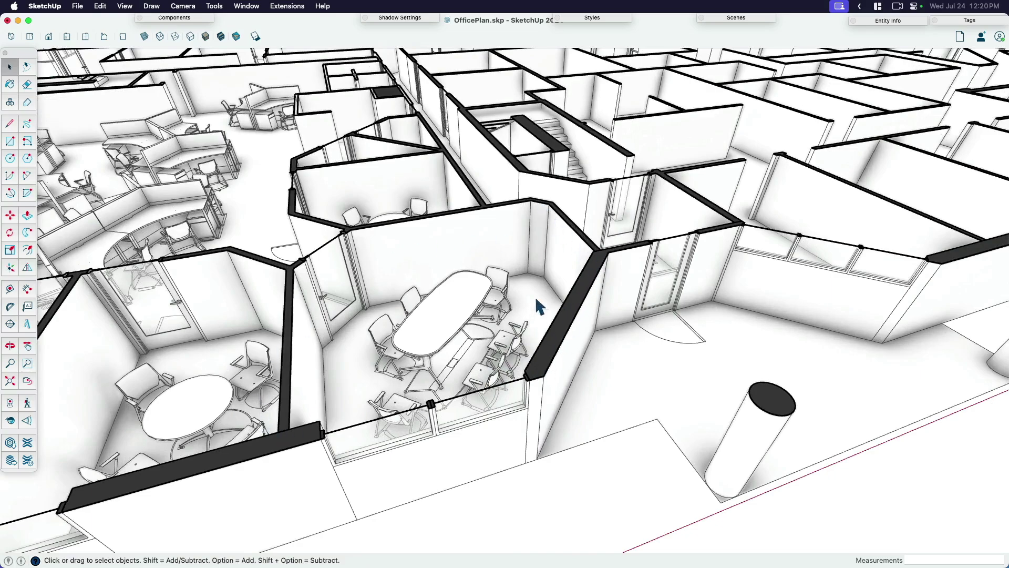
pyautogui.scroll(-8, 578, 315)
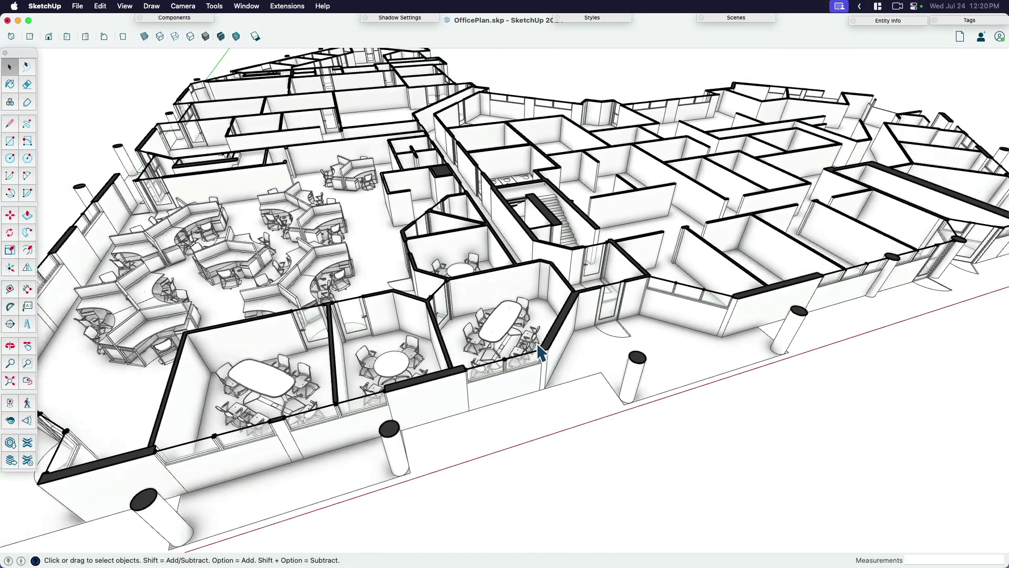
pyautogui.moveTo(543, 352)
pyautogui.mouseDown(button='middle')
pyautogui.moveTo(438, 366)
pyautogui.moveTo(465, 372)
pyautogui.moveTo(428, 410)
pyautogui.moveTo(489, 326)
pyautogui.moveTo(516, 341)
pyautogui.moveTo(503, 335)
pyautogui.mouseUp(button='middle')
pyautogui.scroll(2, 501, 336)
pyautogui.press('space')
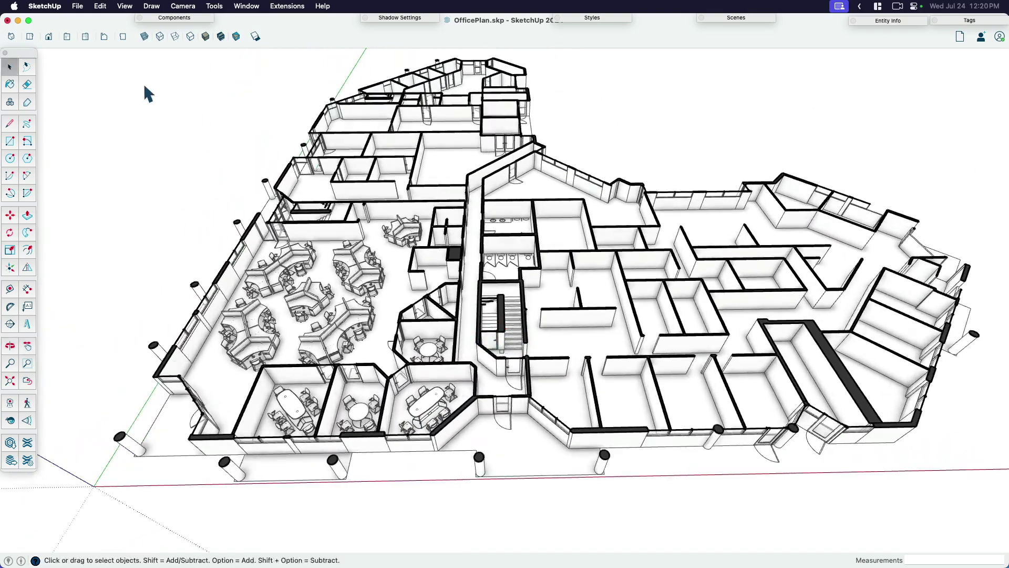
pyautogui.click(78, 11)
pyautogui.click(90, 95)
pyautogui.click(79, 6)
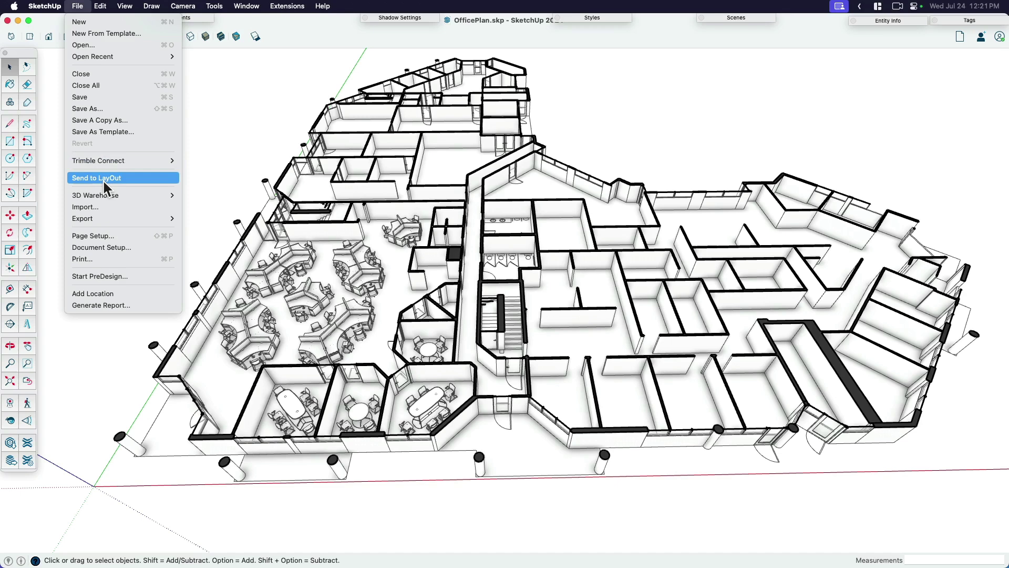
pyautogui.click(207, 149)
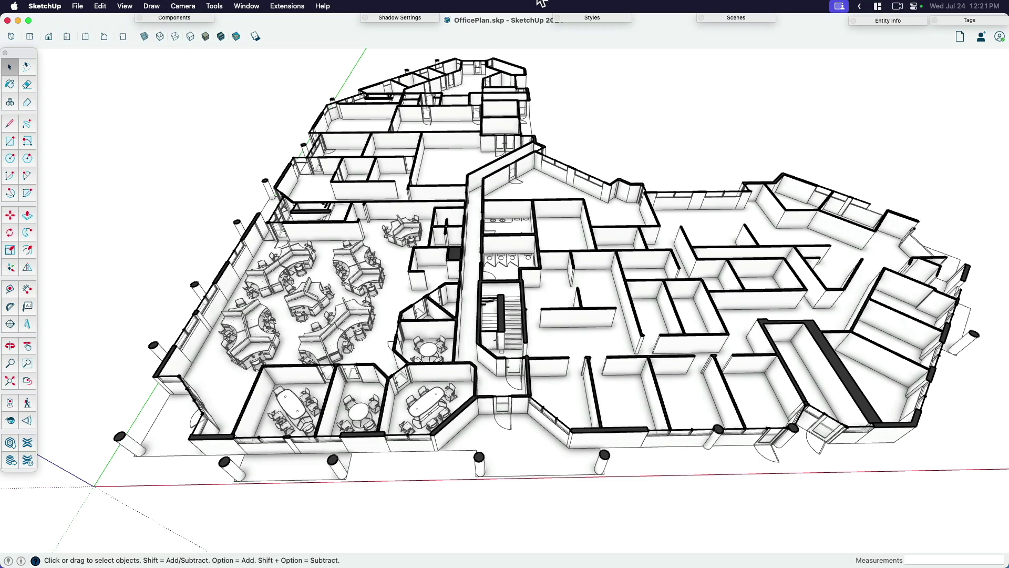
# - Switch to LayOut and open page 2, Floor Plan | Level 02, of the Scaled Plans document
pyautogui.press('super+Tab')
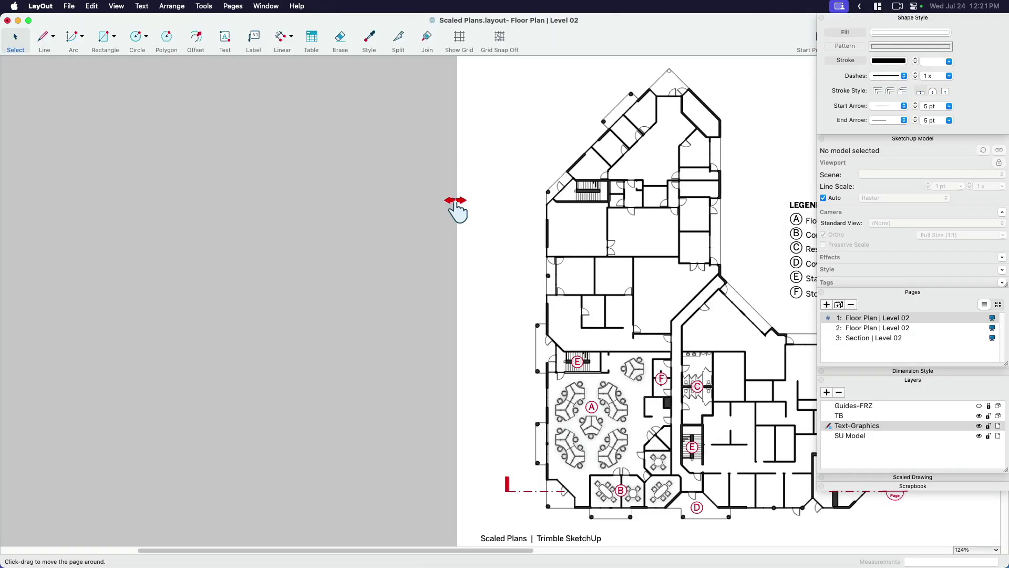
pyautogui.moveTo(498, 297); pyautogui.dragTo(180, 295)
pyautogui.scroll(-1, 180, 295)
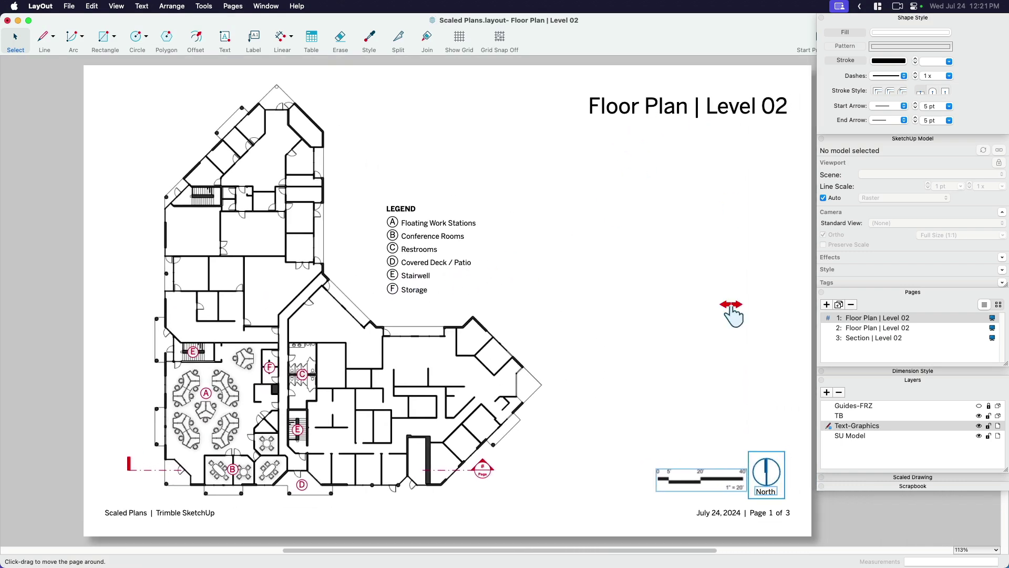
pyautogui.hscroll(1, 631, 447)
pyautogui.scroll(1, 631, 446)
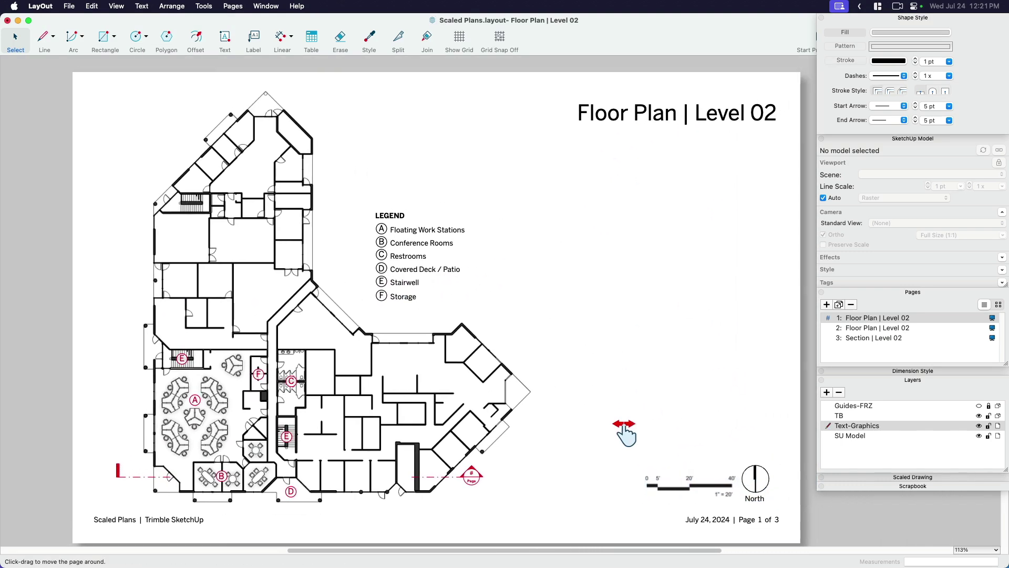
pyautogui.click(862, 326)
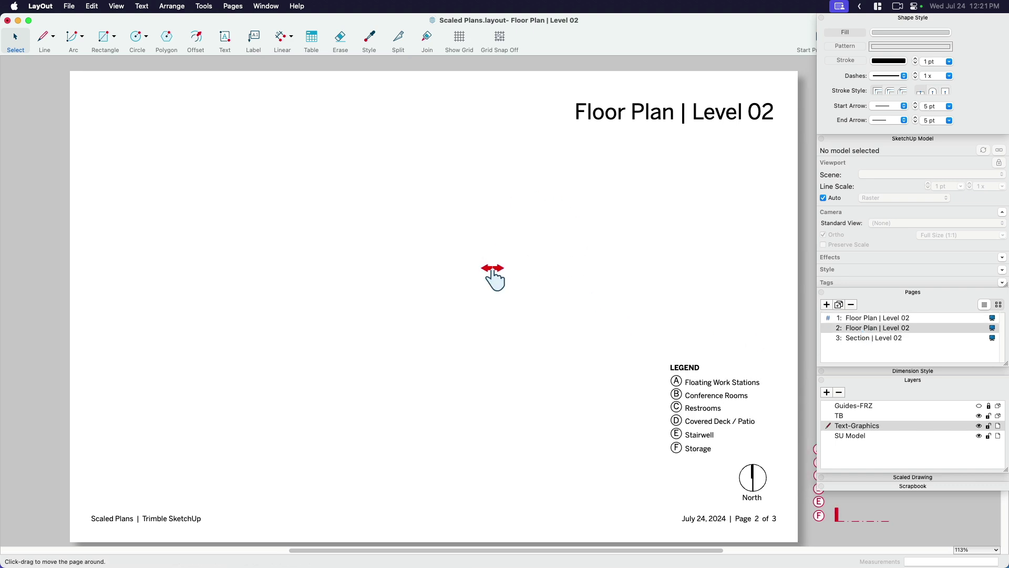
pyautogui.moveTo(484, 275); pyautogui.dragTo(477, 275, button='middle')
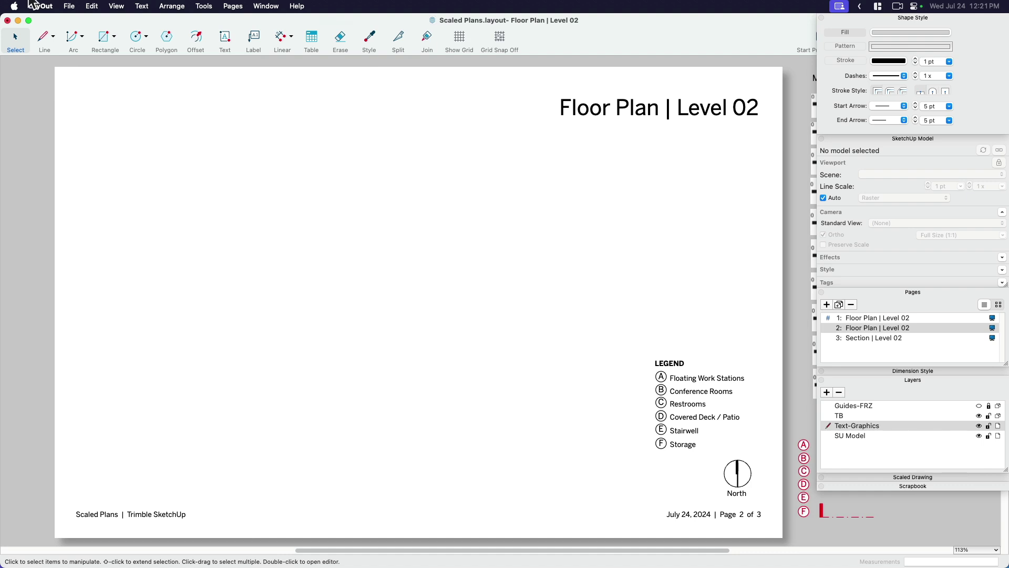
# - Insert the OfficePlan.skp file from Finder onto page 2 as a model viewport
pyautogui.press('super+Tab')
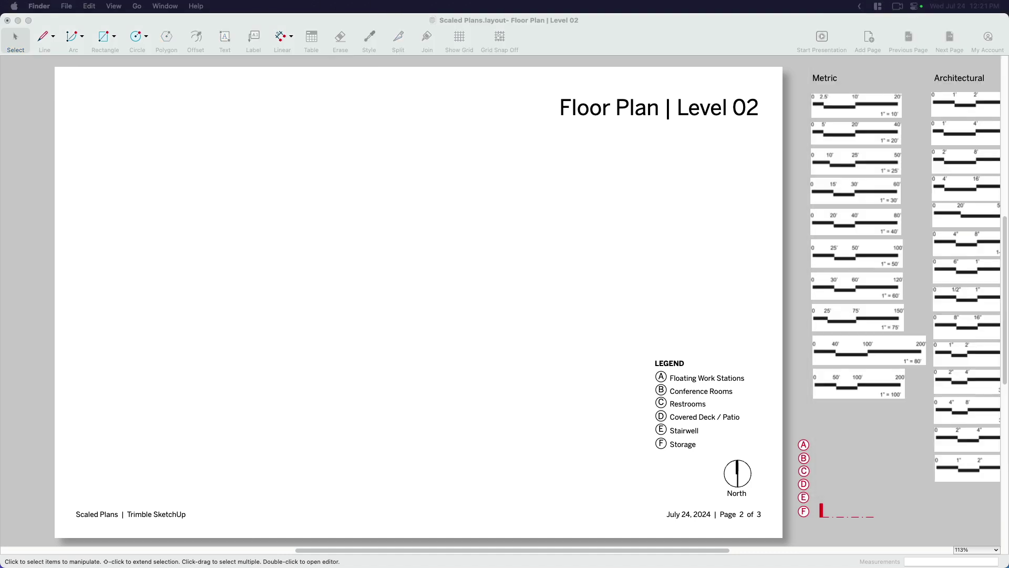
pyautogui.moveTo(344, 261)
pyautogui.mouseDown()
pyautogui.moveTo(345, 292)
pyautogui.moveTo(376, 314)
pyautogui.mouseUp()
pyautogui.moveTo(599, 405)
pyautogui.mouseDown()
pyautogui.moveTo(361, 266)
pyautogui.moveTo(323, 207)
pyautogui.moveTo(303, 210)
pyautogui.mouseUp()
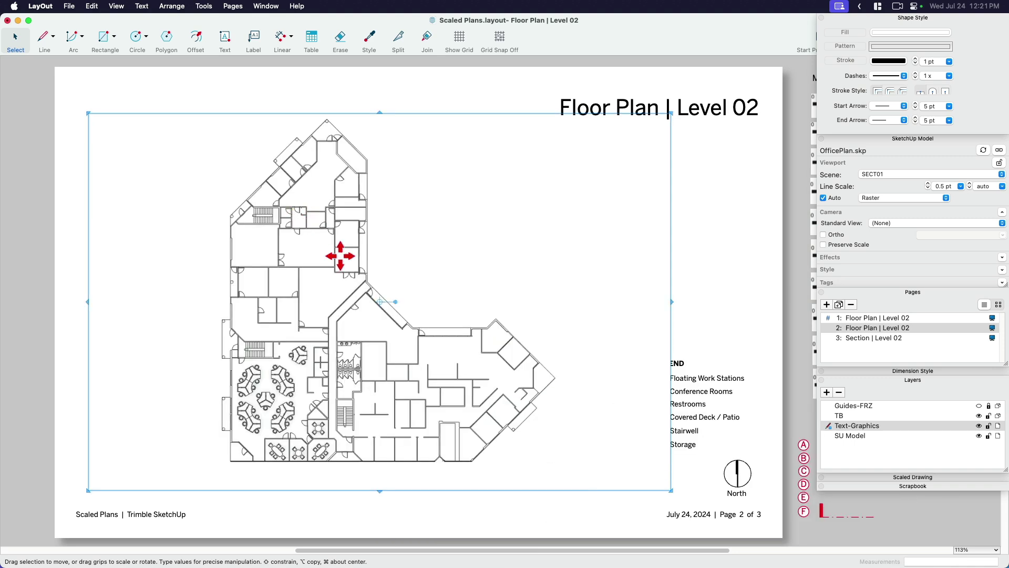
# - Update the OfficePlan.skp reference so the viewport uses the Last saved SketchUp View
pyautogui.press('Escape')
pyautogui.click(381, 397)
pyautogui.click(984, 152)
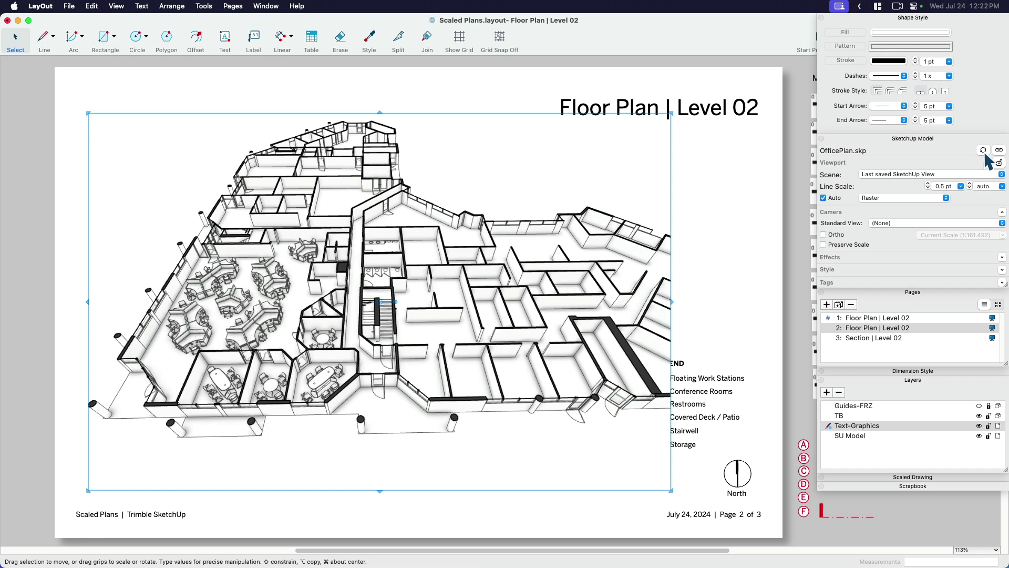
# - Reposition the OfficePlan.skp viewport slightly up and to the left on the page
pyautogui.scroll(-2, 477, 400)
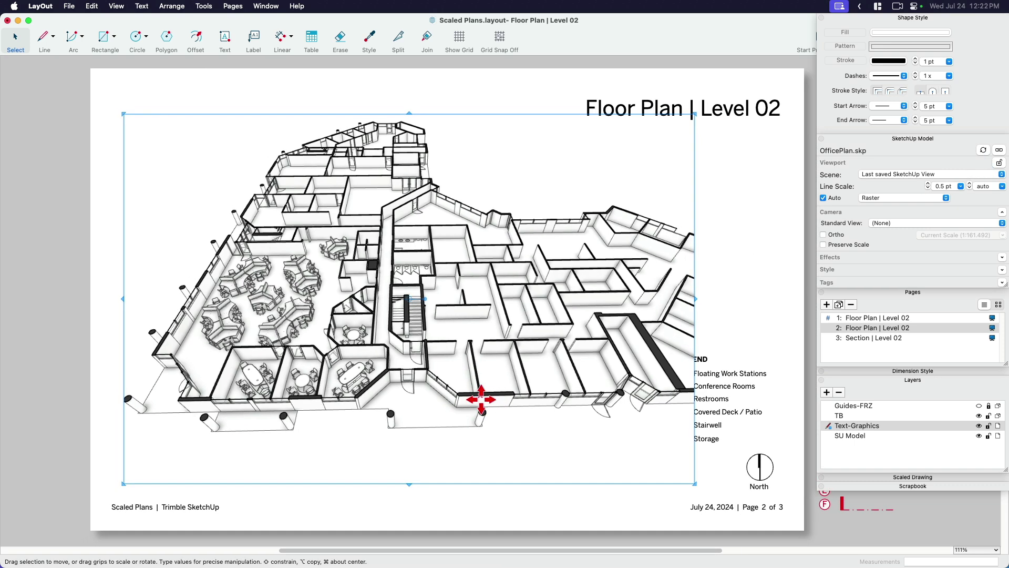
pyautogui.scroll(1, 473, 363)
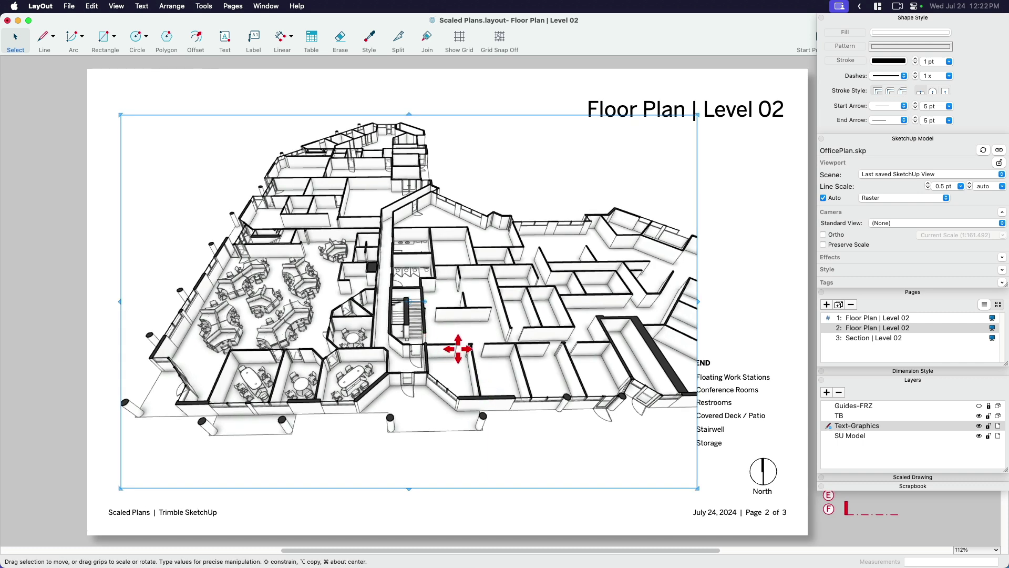
pyautogui.click(724, 318)
pyautogui.click(561, 330)
pyautogui.hscroll(1, 557, 324)
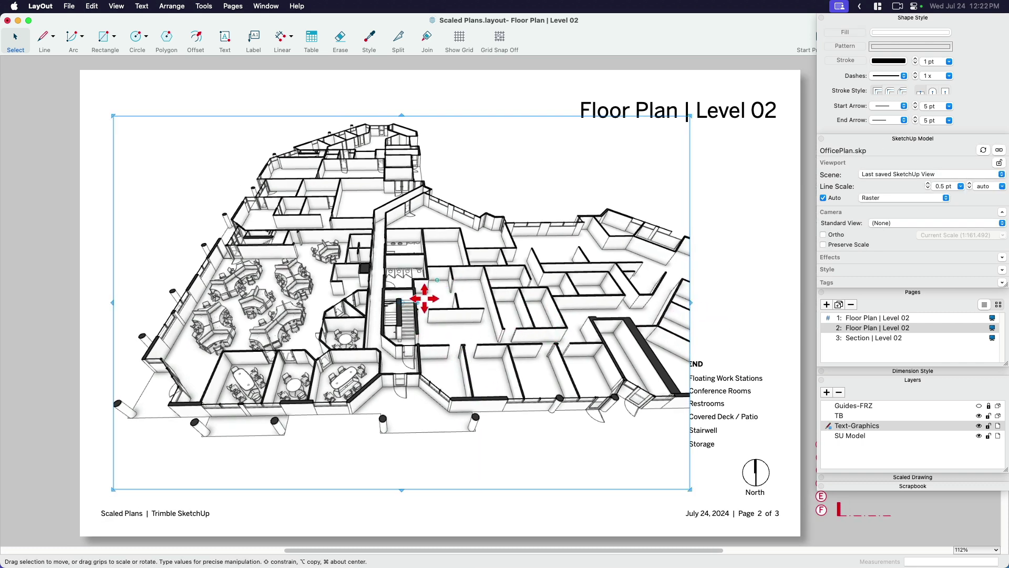
pyautogui.moveTo(534, 256)
pyautogui.mouseDown()
pyautogui.moveTo(524, 234)
pyautogui.moveTo(524, 248)
pyautogui.mouseUp()
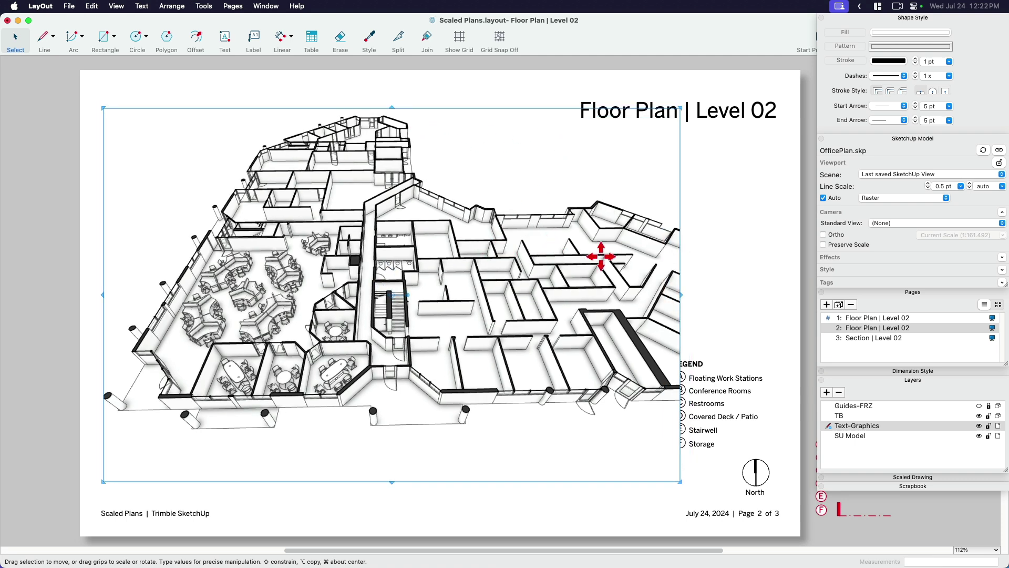
# - Show the Guides-FRZ layer, align and shrink the model viewport to fit the margin and column guides, and hide the guides again
pyautogui.click(979, 406)
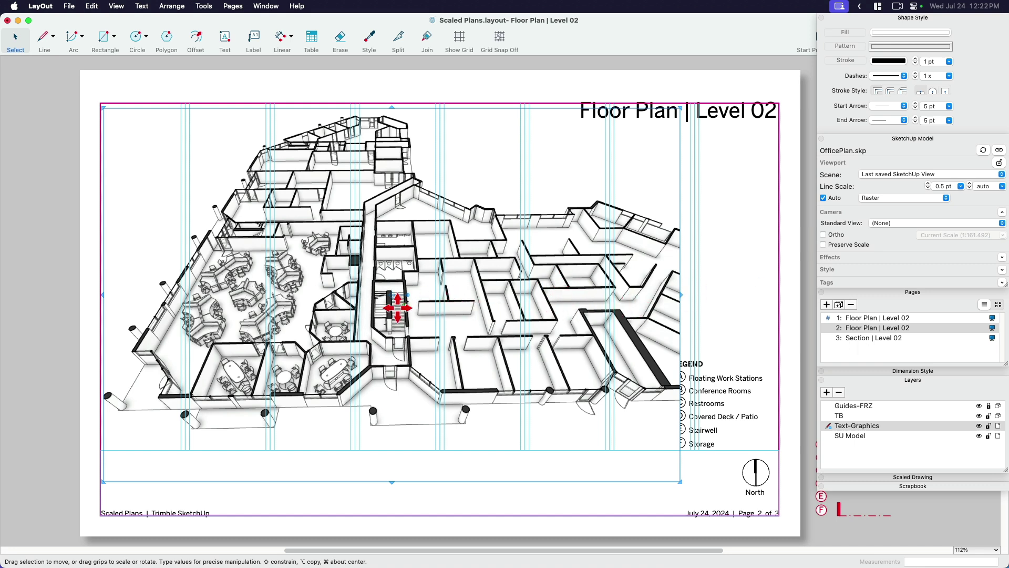
pyautogui.moveTo(395, 302)
pyautogui.mouseDown()
pyautogui.moveTo(388, 315)
pyautogui.moveTo(388, 281)
pyautogui.moveTo(391, 296)
pyautogui.mouseUp()
pyautogui.moveTo(681, 476)
pyautogui.mouseDown()
pyautogui.moveTo(683, 489)
pyautogui.moveTo(664, 457)
pyautogui.moveTo(608, 453)
pyautogui.mouseUp()
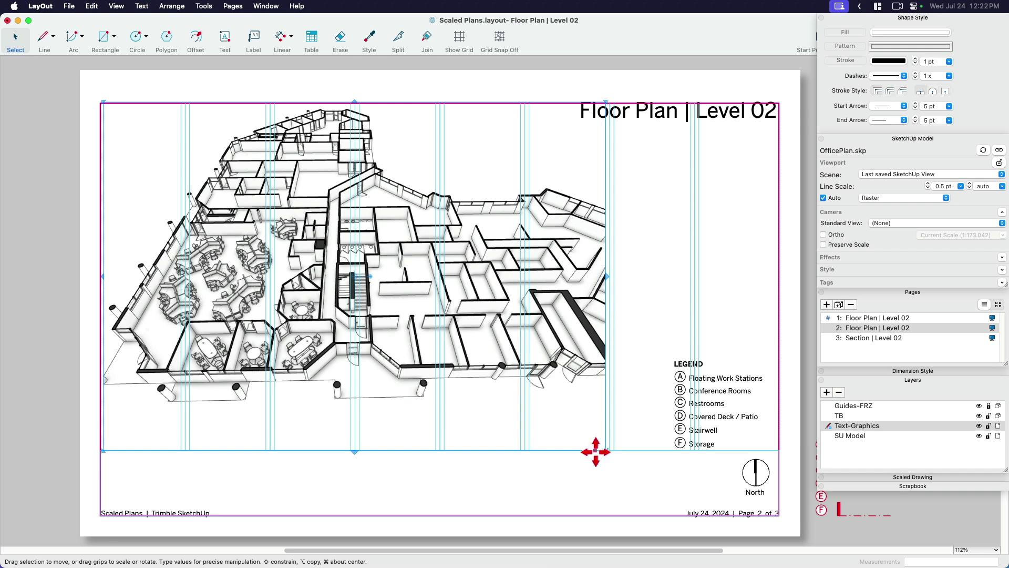
pyautogui.moveTo(607, 451)
pyautogui.mouseDown()
pyautogui.moveTo(490, 398)
pyautogui.moveTo(650, 449)
pyautogui.moveTo(614, 456)
pyautogui.moveTo(605, 445)
pyautogui.mouseUp()
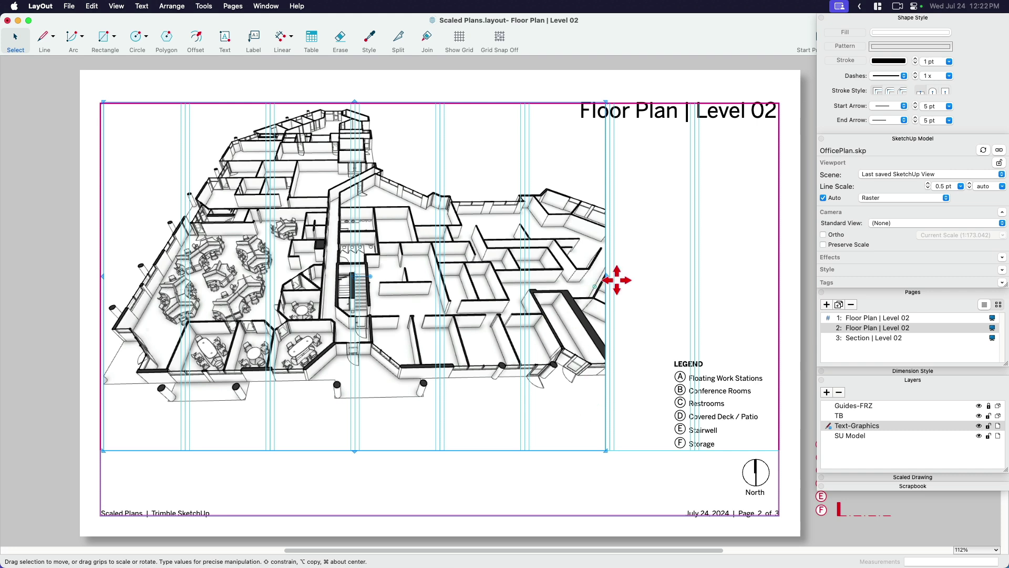
pyautogui.click(979, 405)
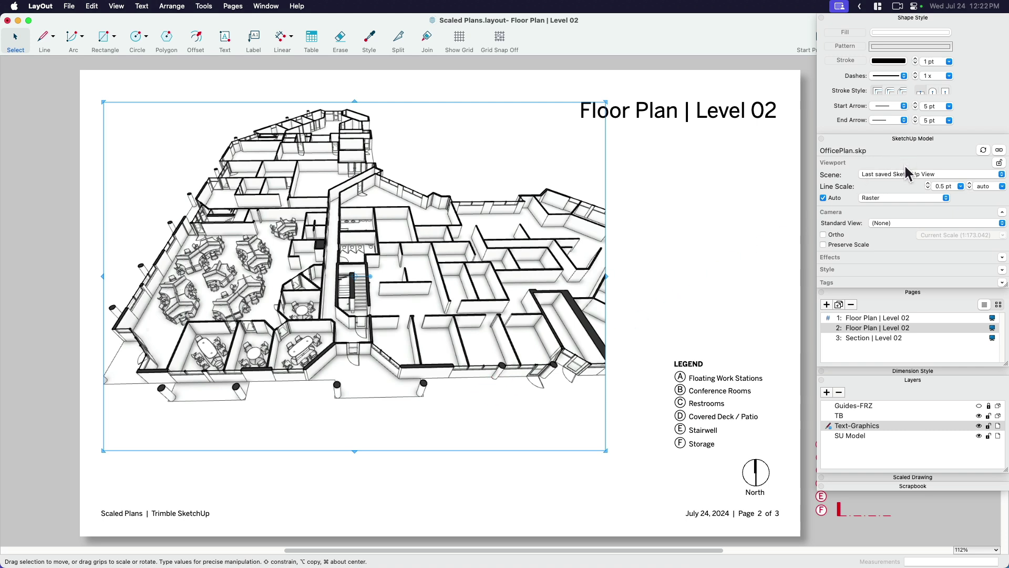
# - Keep the viewport on the Last saved SketchUp View scene and set its standard view to Top
pyautogui.click(884, 176)
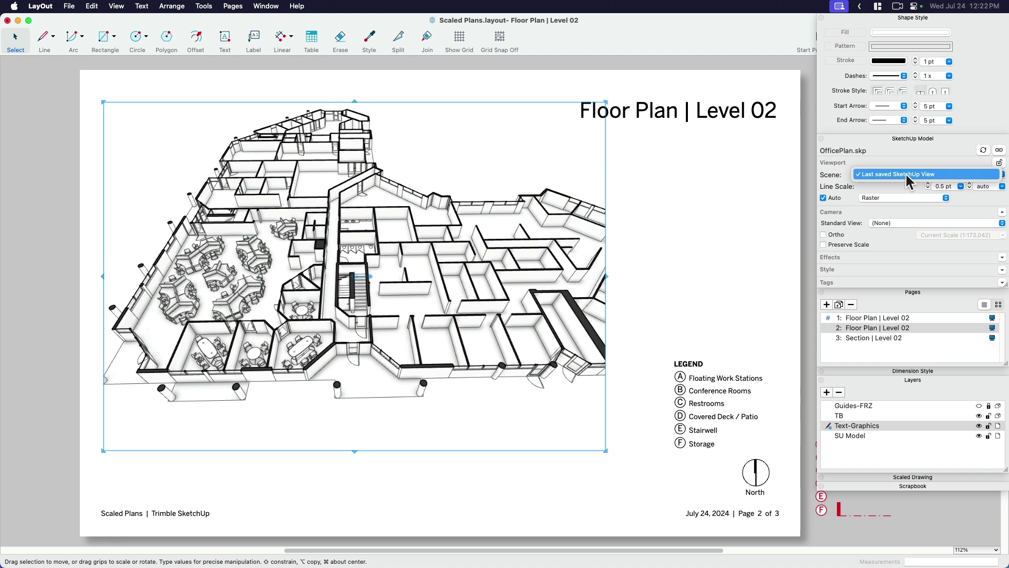
pyautogui.click(900, 173)
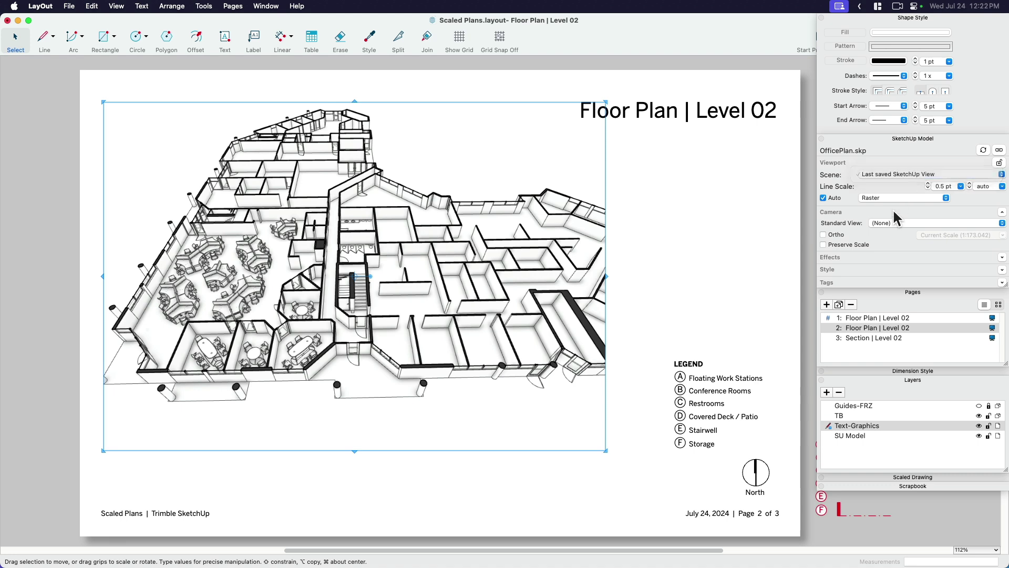
pyautogui.click(887, 225)
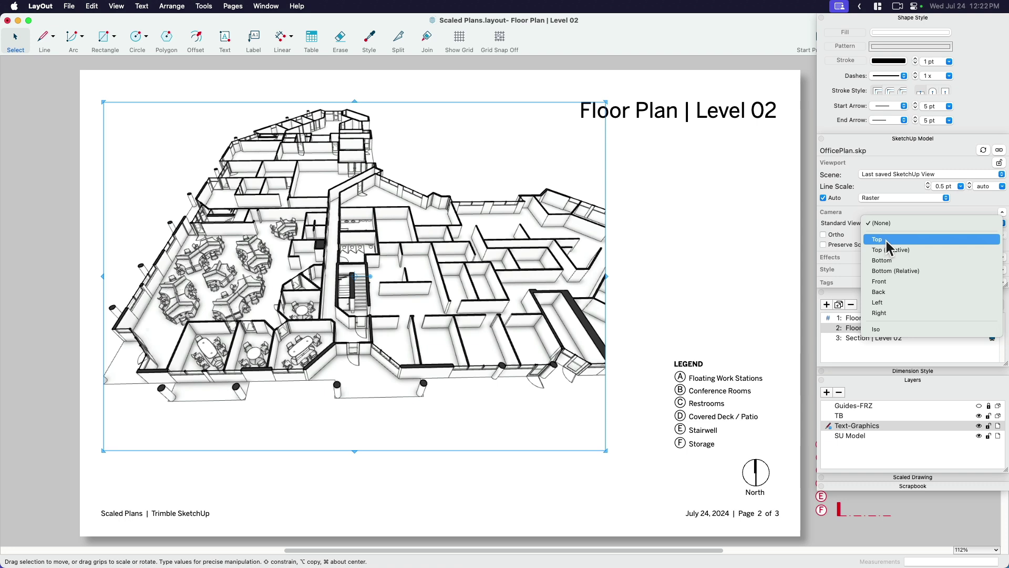
pyautogui.click(886, 239)
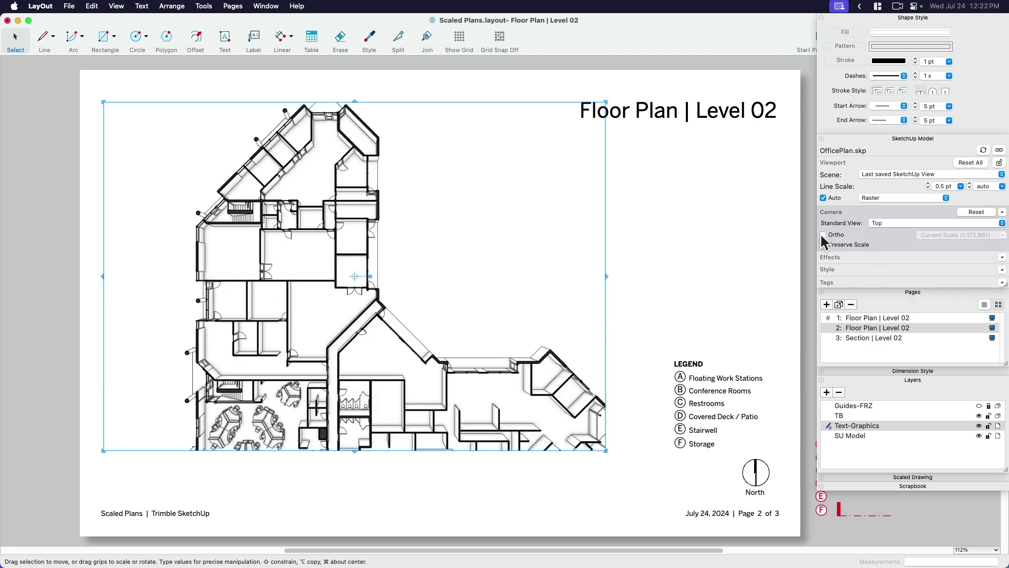
pyautogui.scroll(5, 357, 386)
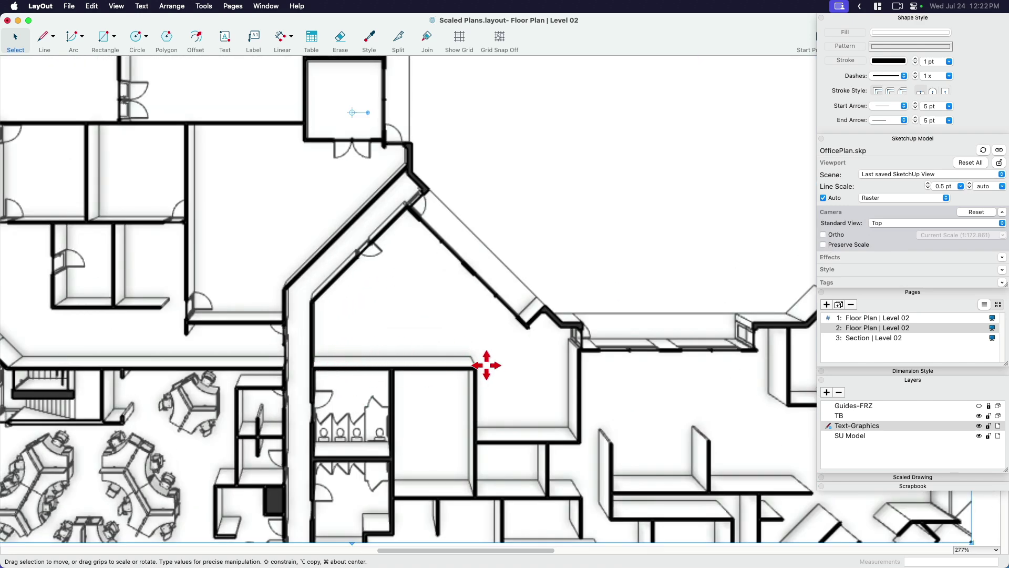
# - Turn on Ortho and Preserve Scale for the floor plan viewport
pyautogui.click(823, 234)
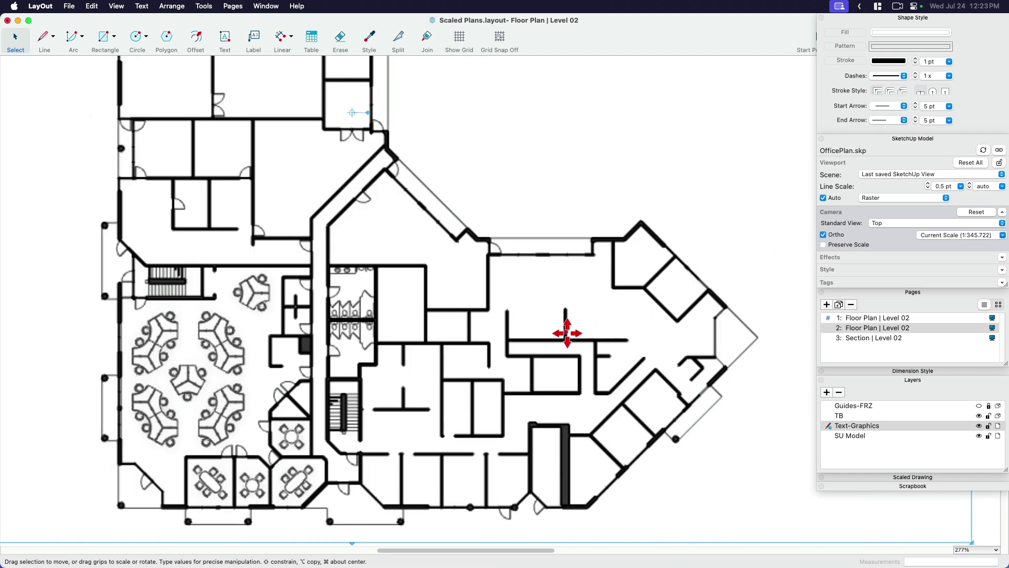
pyautogui.scroll(-2, 540, 342)
pyautogui.scroll(-4, 540, 342)
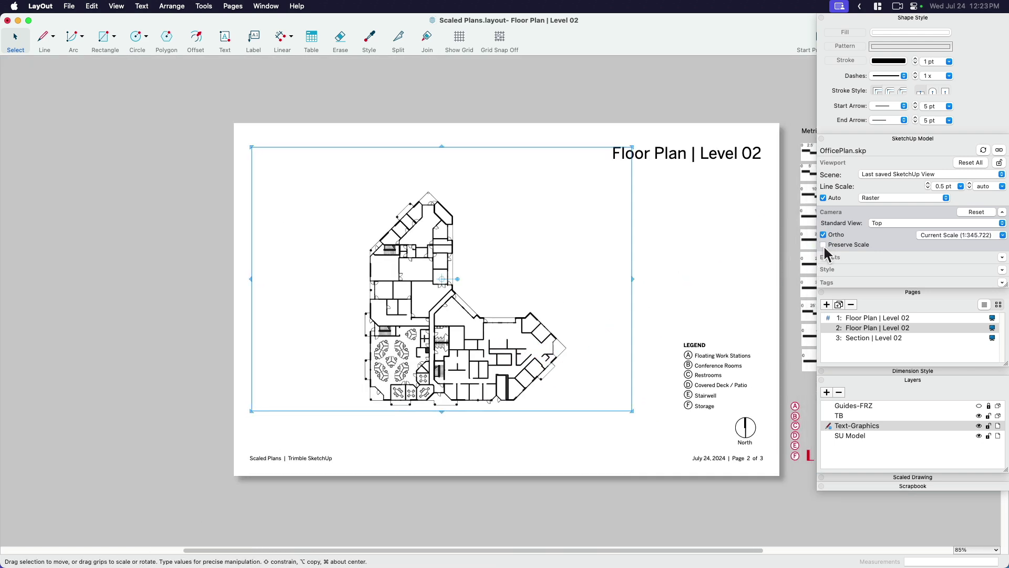
pyautogui.scroll(4, 727, 278)
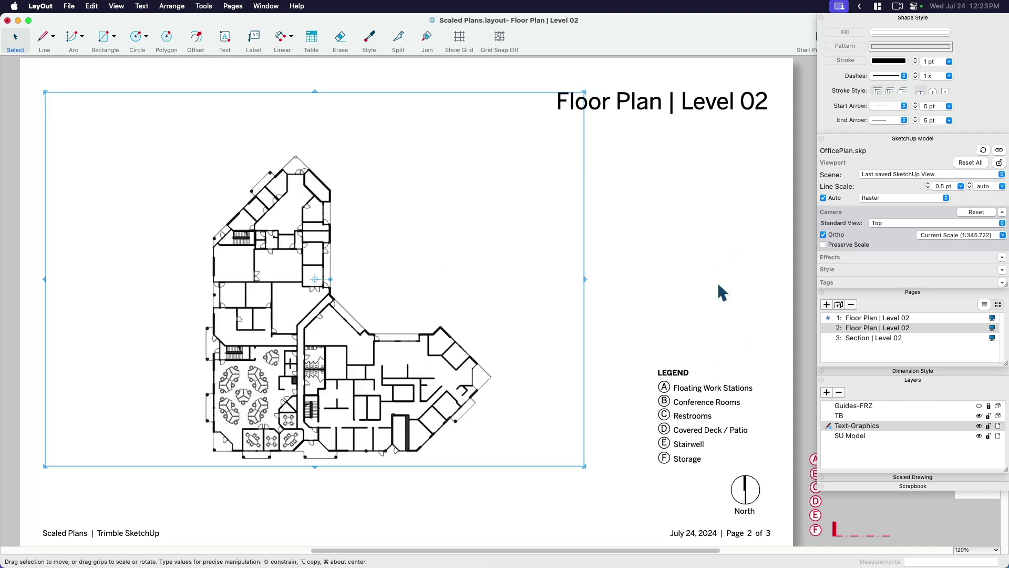
pyautogui.scroll(-1, 718, 283)
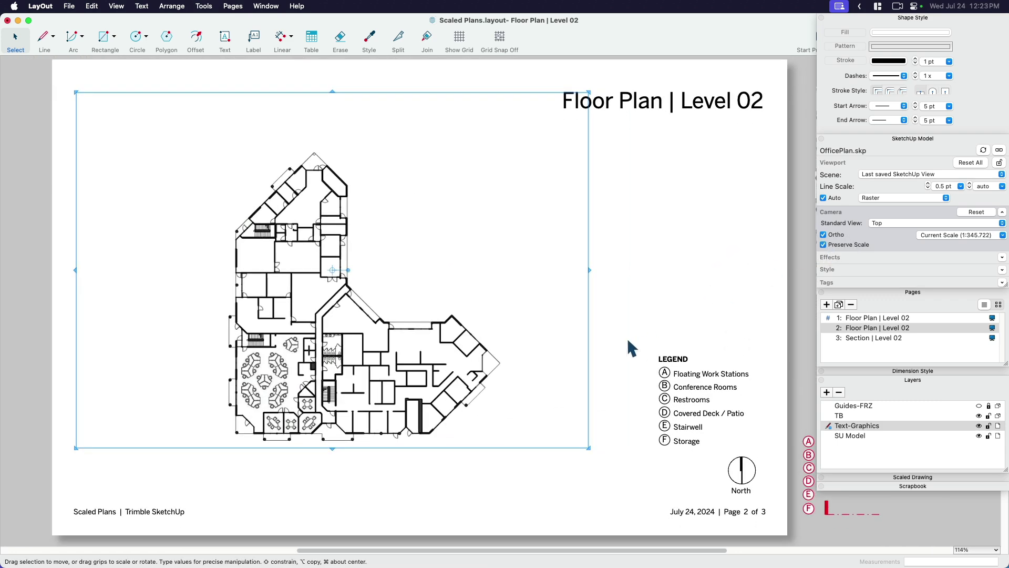
# - Try narrowing the viewport with Preserve Scale on, and enlarging it with Preserve Scale off so the plan rescales
pyautogui.moveTo(589, 270); pyautogui.dragTo(514, 270)
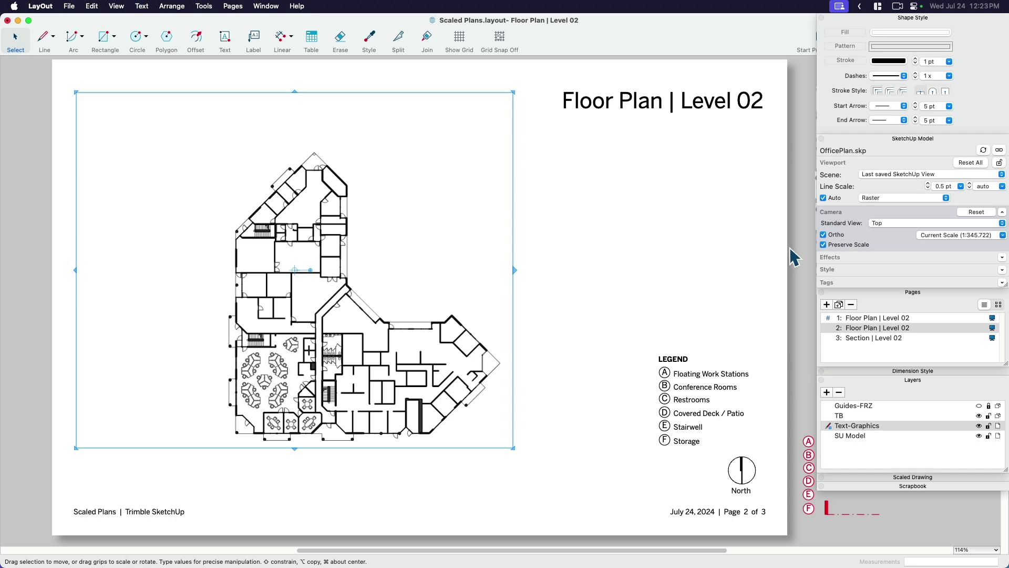
pyautogui.moveTo(514, 269); pyautogui.dragTo(608, 270)
pyautogui.moveTo(344, 450); pyautogui.dragTo(333, 478)
pyautogui.moveTo(608, 478)
pyautogui.mouseDown()
pyautogui.moveTo(547, 448)
pyautogui.moveTo(609, 480)
pyautogui.mouseUp()
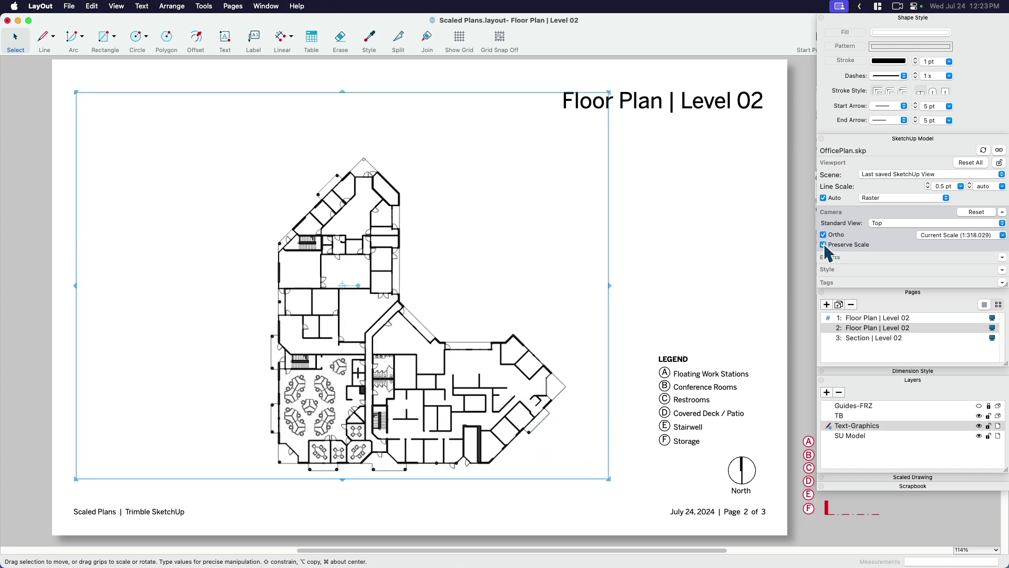
# - With Preserve Scale on, crop the viewport closely around the floor plan and move it up and left on the page
pyautogui.moveTo(77, 92); pyautogui.dragTo(209, 143)
pyautogui.moveTo(574, 311)
pyautogui.mouseDown()
pyautogui.moveTo(604, 310)
pyautogui.moveTo(574, 313)
pyautogui.mouseUp()
pyautogui.moveTo(431, 383); pyautogui.dragTo(383, 363)
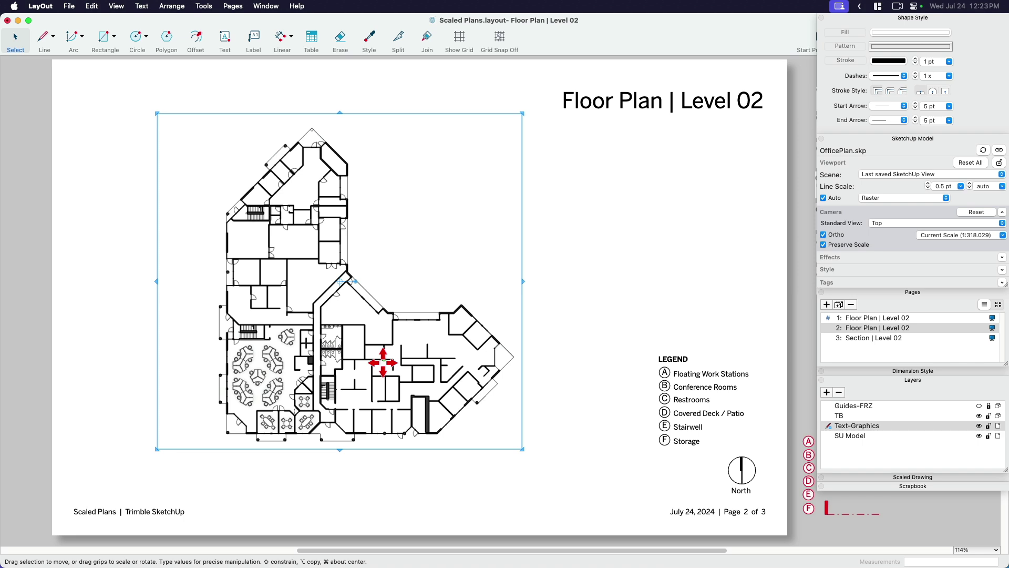
# - Try the viewport at scales of 1" = 40' (1:480) and 1" = 10' (1:120)
pyautogui.click(972, 234)
pyautogui.click(1002, 236)
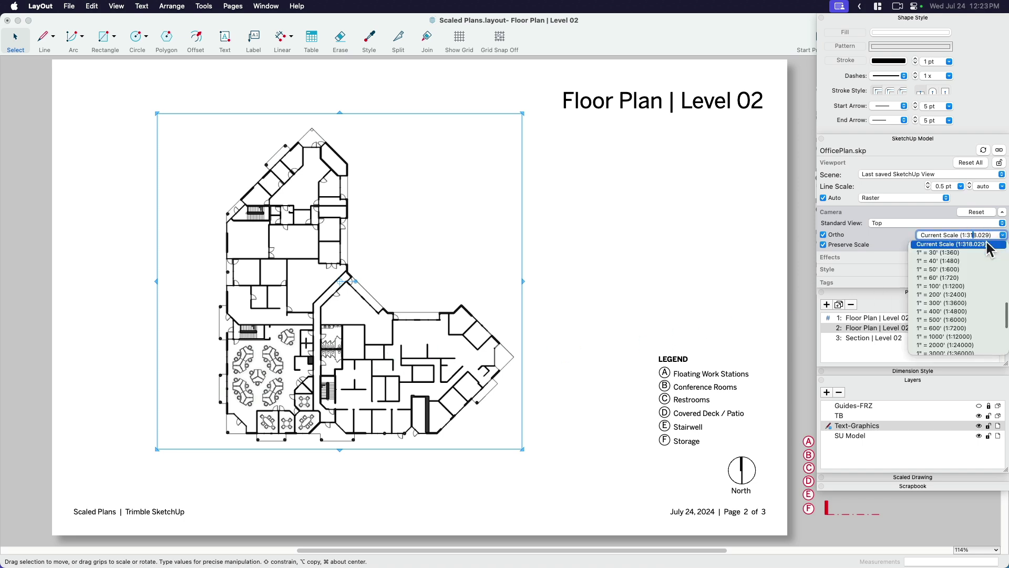
pyautogui.scroll(3, 966, 275)
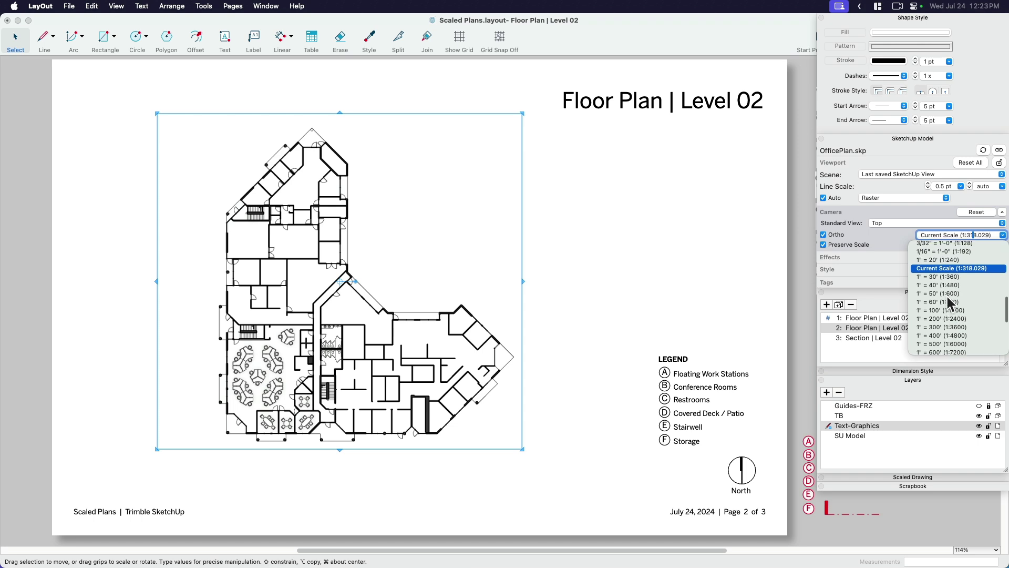
pyautogui.click(938, 285)
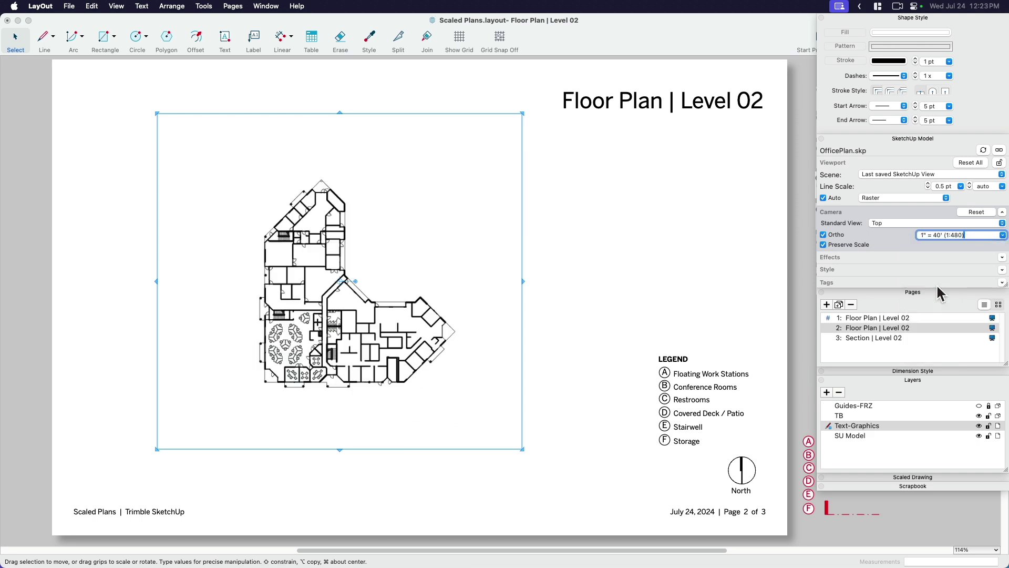
pyautogui.click(1003, 235)
pyautogui.scroll(2, 943, 266)
pyautogui.click(944, 261)
pyautogui.click(1002, 236)
pyautogui.scroll(3, 945, 259)
pyautogui.click(943, 251)
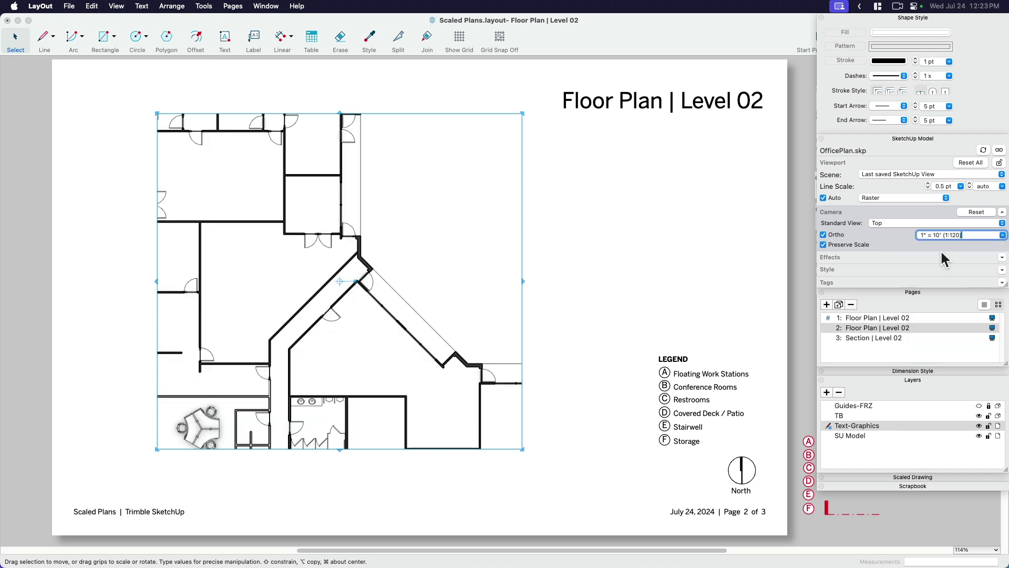
# - Set the viewport scale to 1" = 20' (1:240) and extend its top, bottom and right edges around the whole floor plan
pyautogui.click(1002, 236)
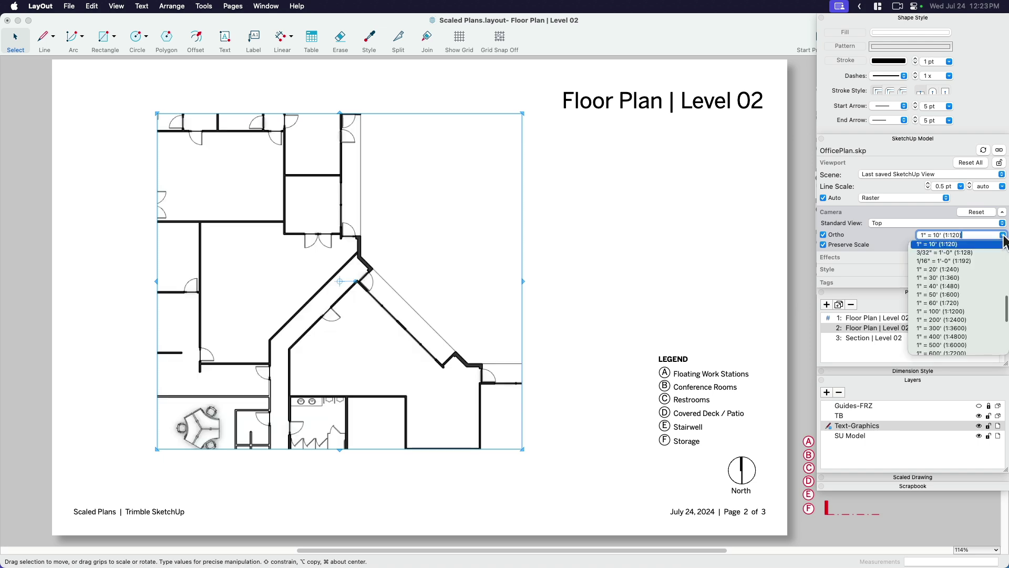
pyautogui.click(940, 269)
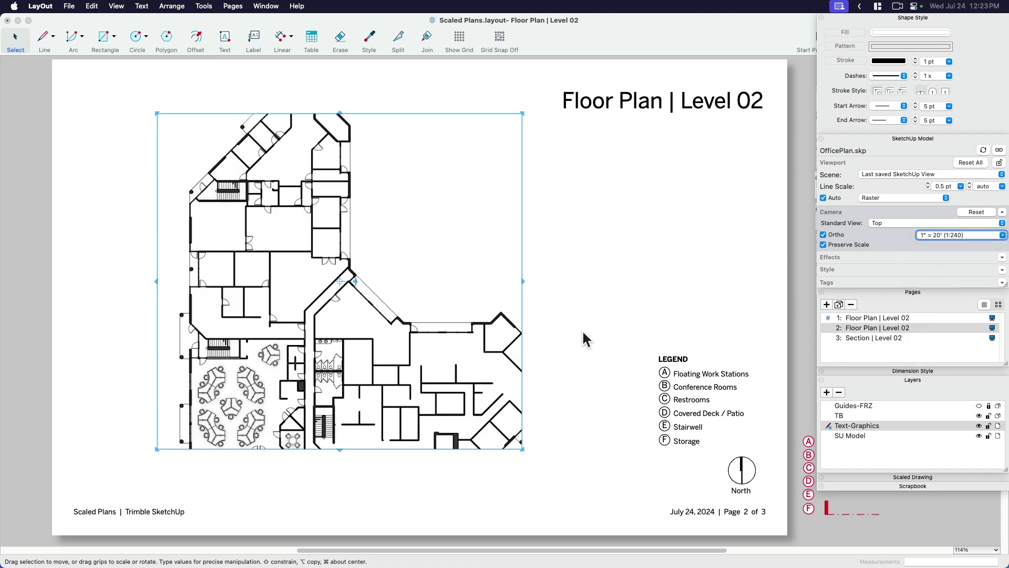
pyautogui.scroll(-1, 582, 327)
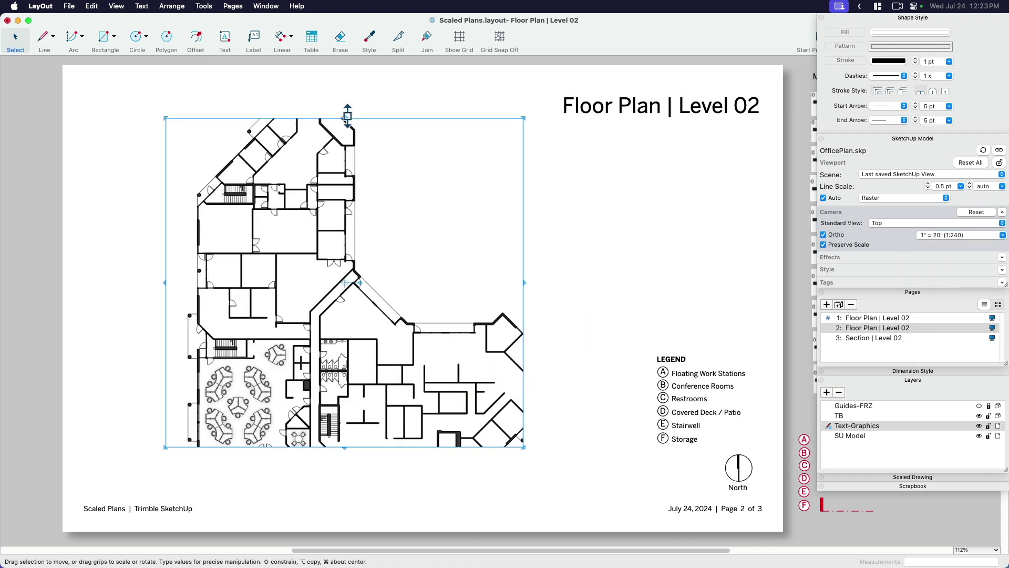
pyautogui.moveTo(347, 116); pyautogui.dragTo(345, 73)
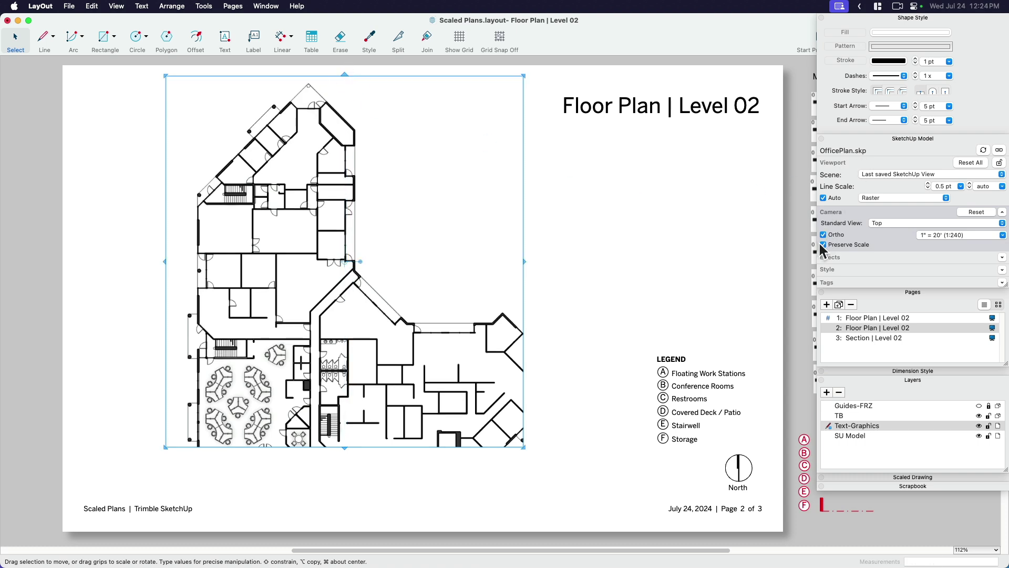
pyautogui.moveTo(344, 447); pyautogui.dragTo(342, 497)
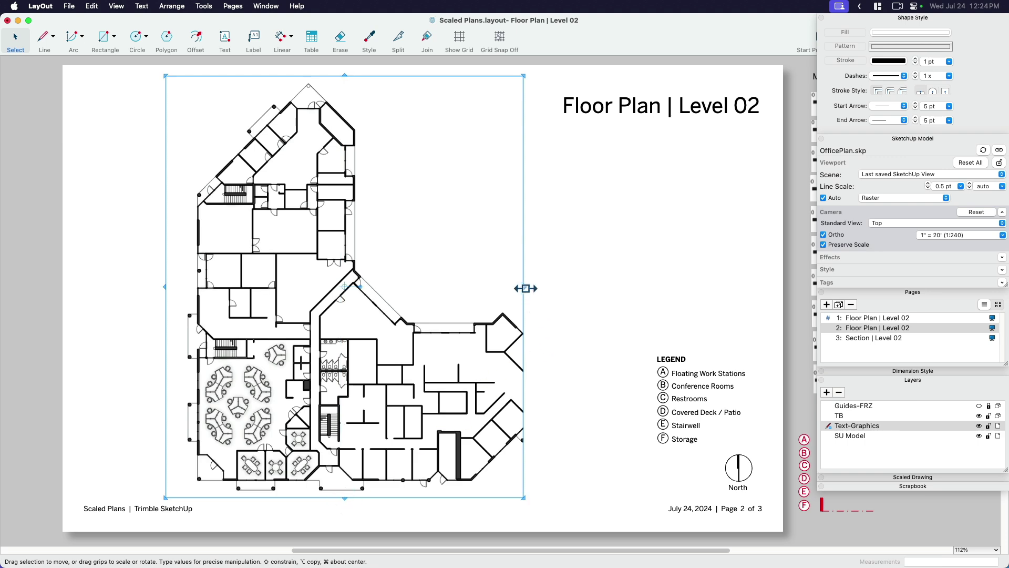
pyautogui.moveTo(525, 289); pyautogui.dragTo(584, 288)
# - Show the Guides-FRZ layer, position the floor plan viewport within the page margins beside the legend, and hide the guides again
pyautogui.click(979, 406)
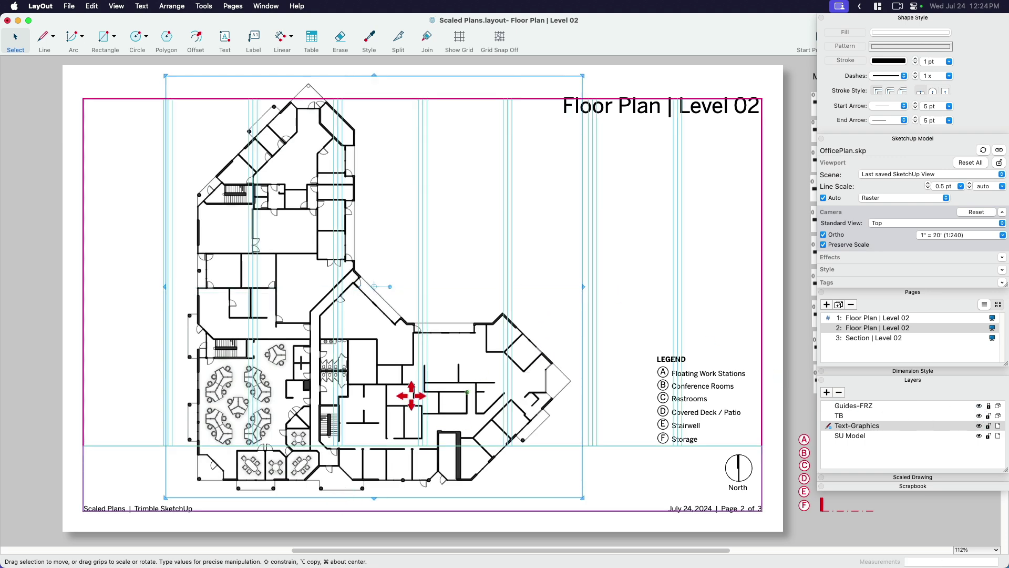
pyautogui.moveTo(388, 399)
pyautogui.mouseDown()
pyautogui.moveTo(316, 405)
pyautogui.moveTo(330, 405)
pyautogui.mouseUp()
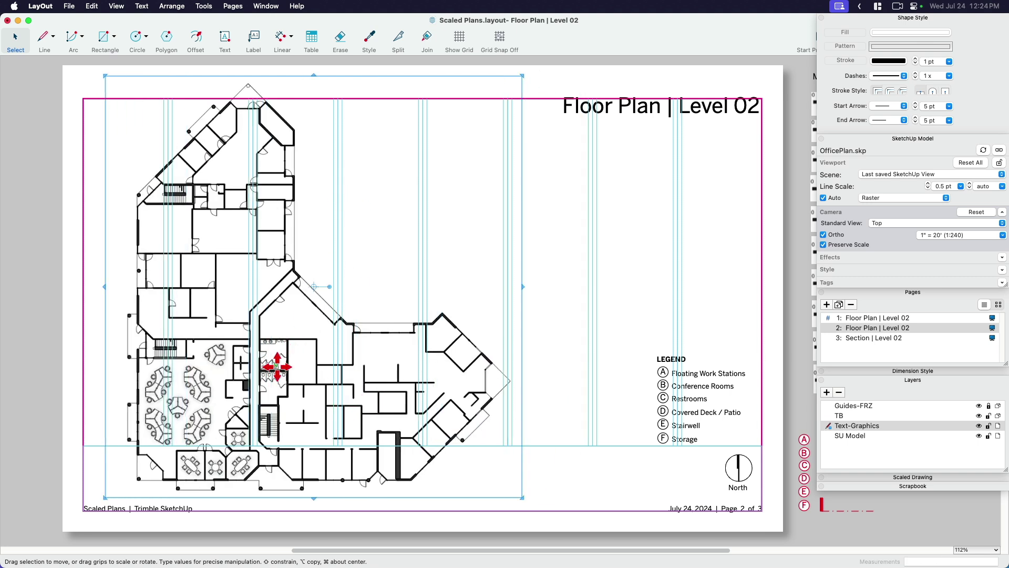
pyautogui.moveTo(277, 367); pyautogui.dragTo(275, 372)
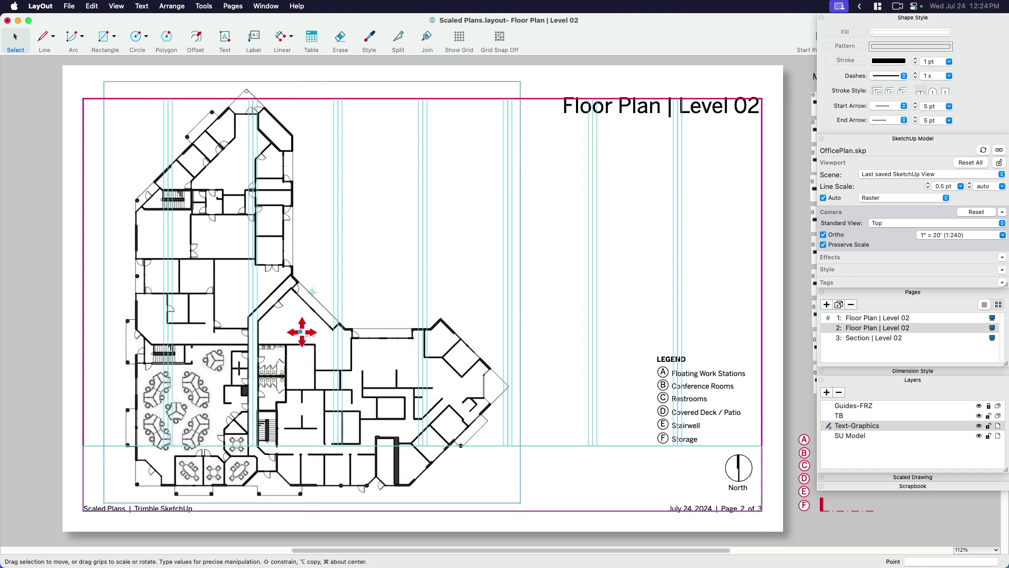
pyautogui.moveTo(302, 331)
pyautogui.mouseDown()
pyautogui.moveTo(317, 323)
pyautogui.moveTo(361, 351)
pyautogui.mouseUp()
pyautogui.click(978, 406)
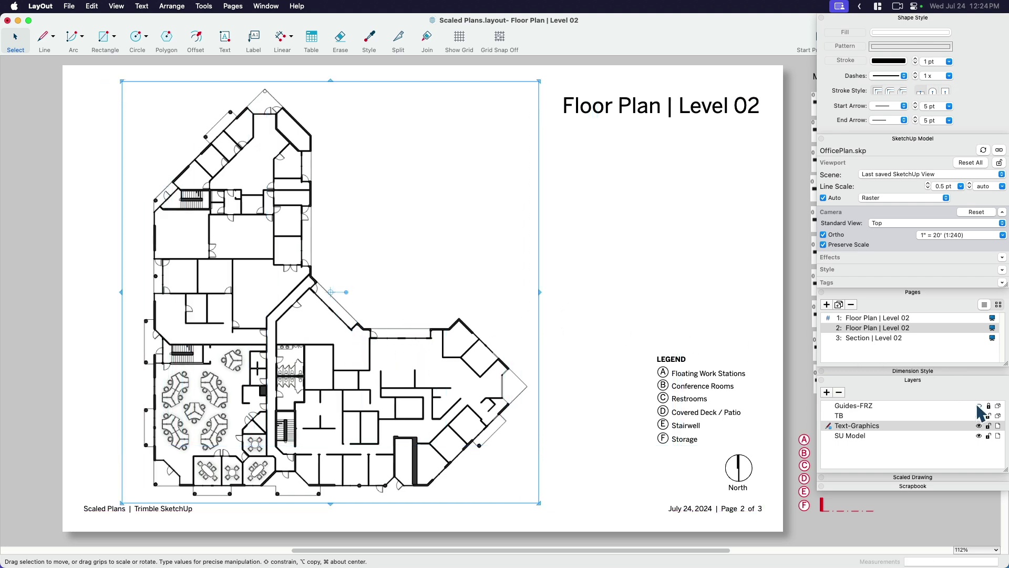
pyautogui.click(620, 311)
pyautogui.scroll(1, 578, 336)
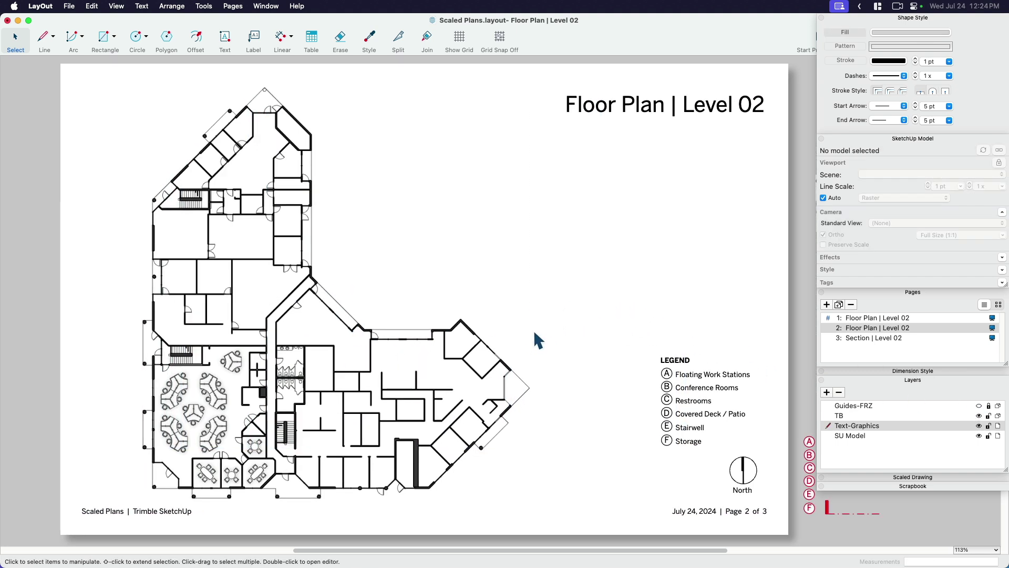
# - Move the floor plan viewport from the Text-Graphics layer to the SU Model layer
pyautogui.click(431, 368)
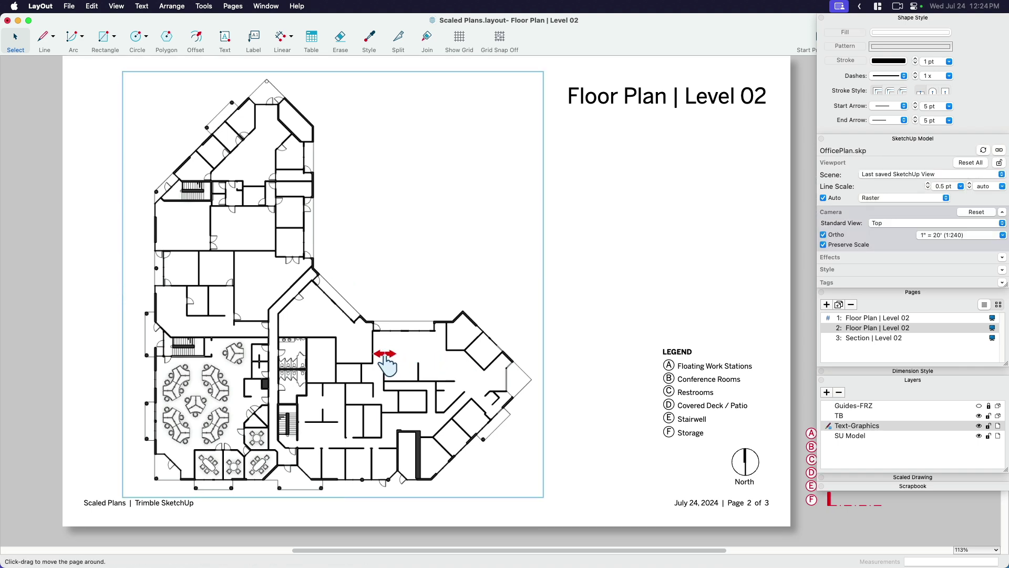
pyautogui.moveTo(385, 369); pyautogui.dragTo(392, 375, button='middle')
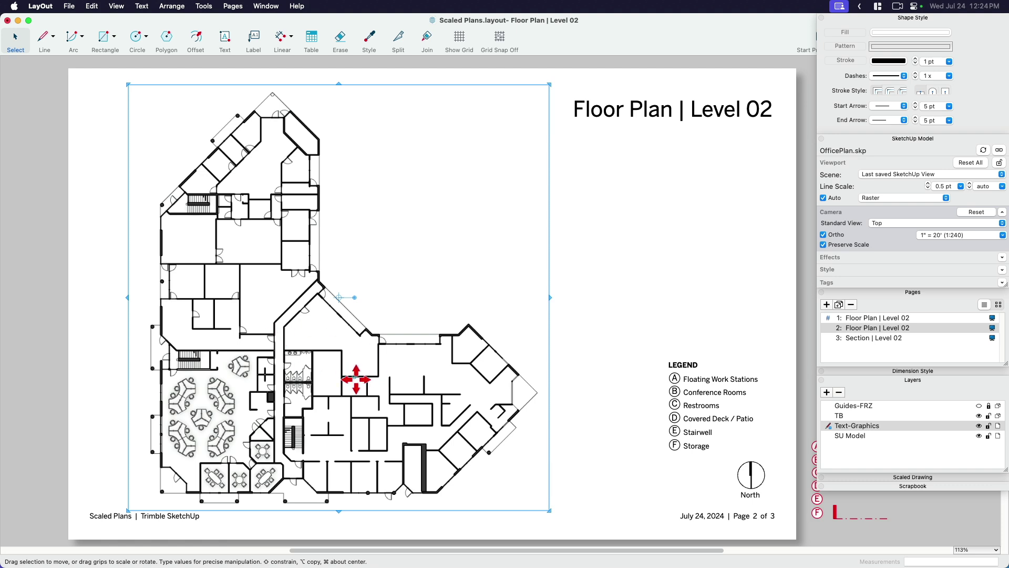
pyautogui.click(848, 436)
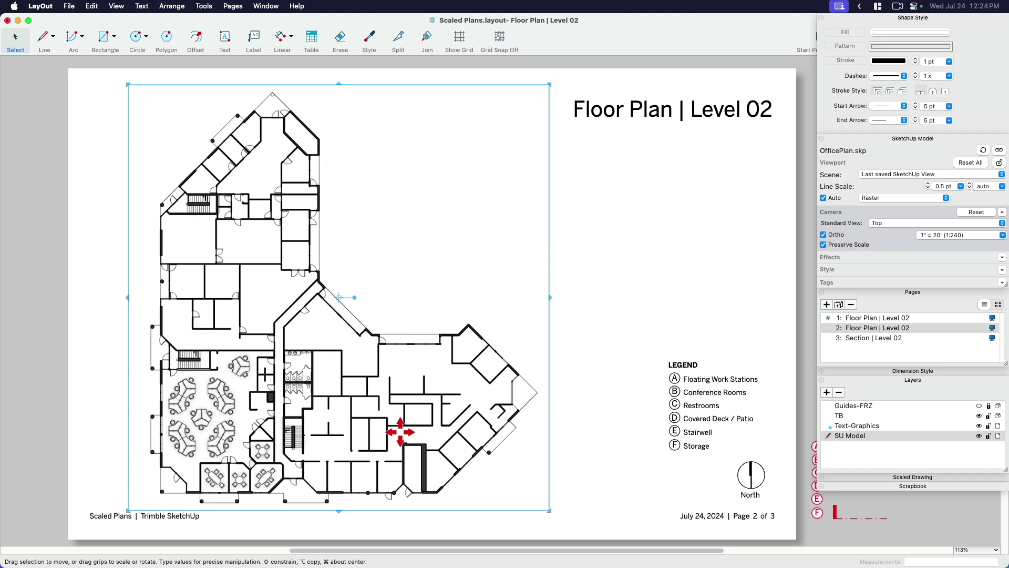
pyautogui.rightClick(357, 354)
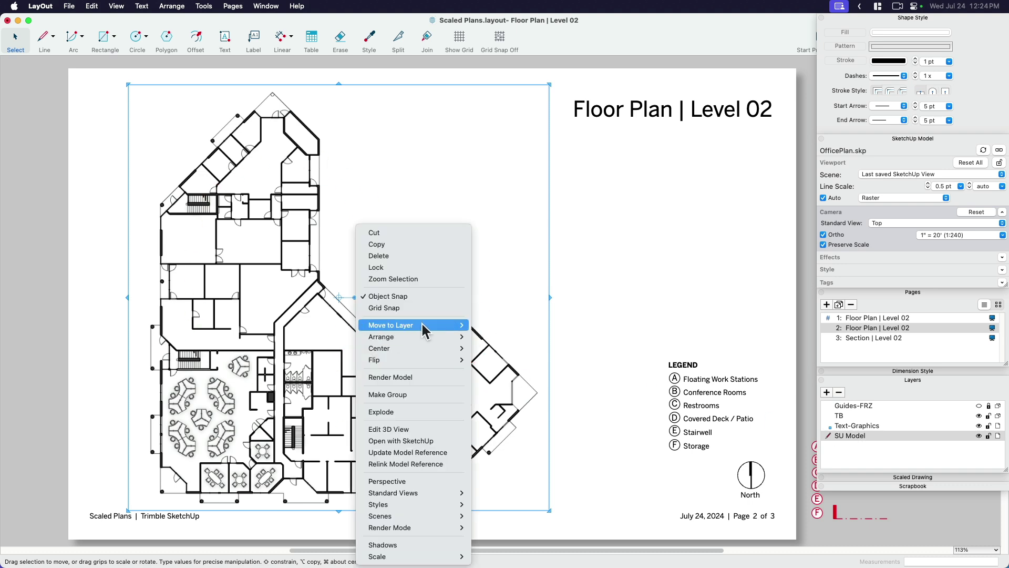
pyautogui.moveTo(424, 331)
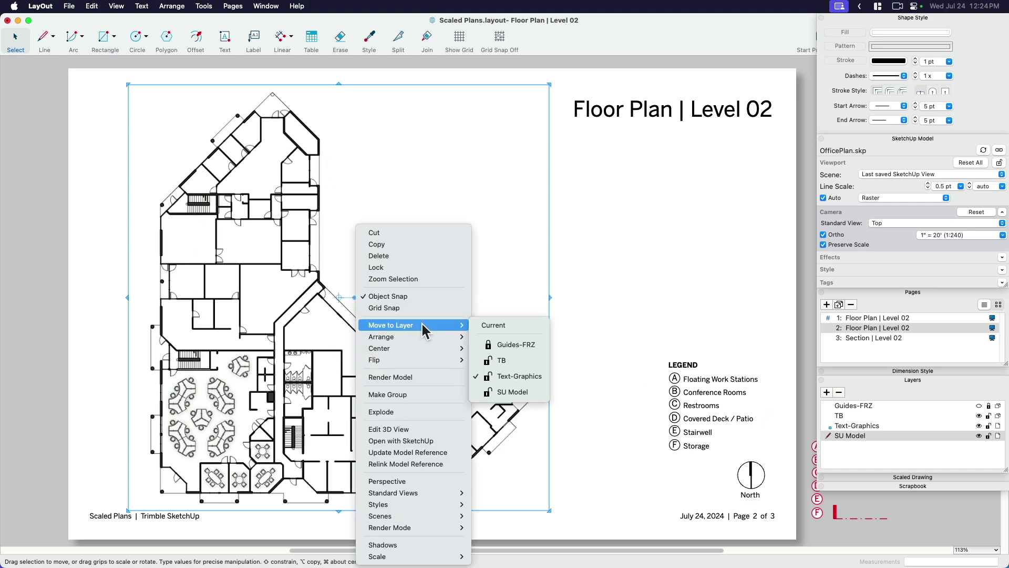
pyautogui.click(512, 393)
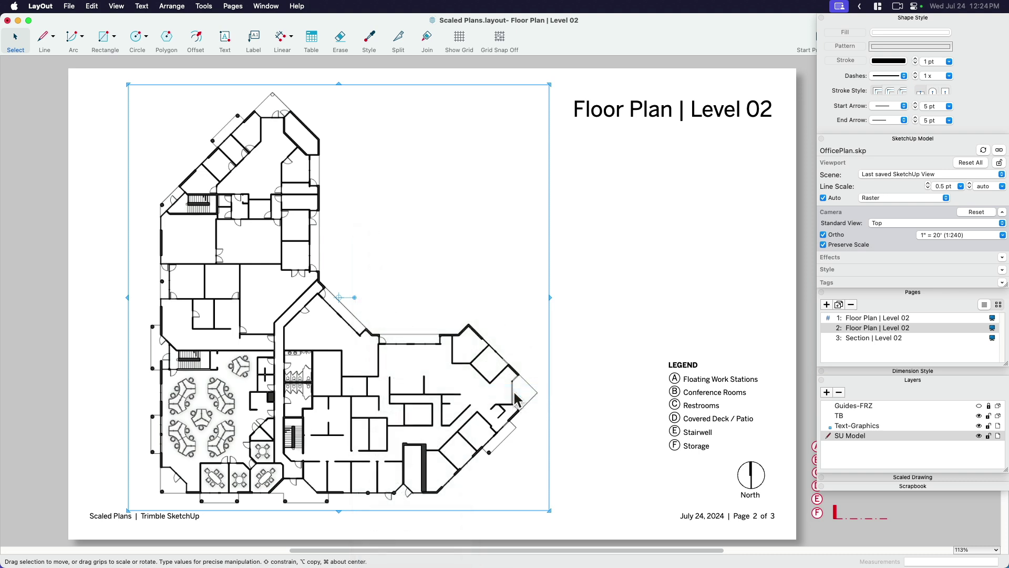
# - Switch the SU Model layer off and on to check its contents, and lock the layer
pyautogui.click(978, 436)
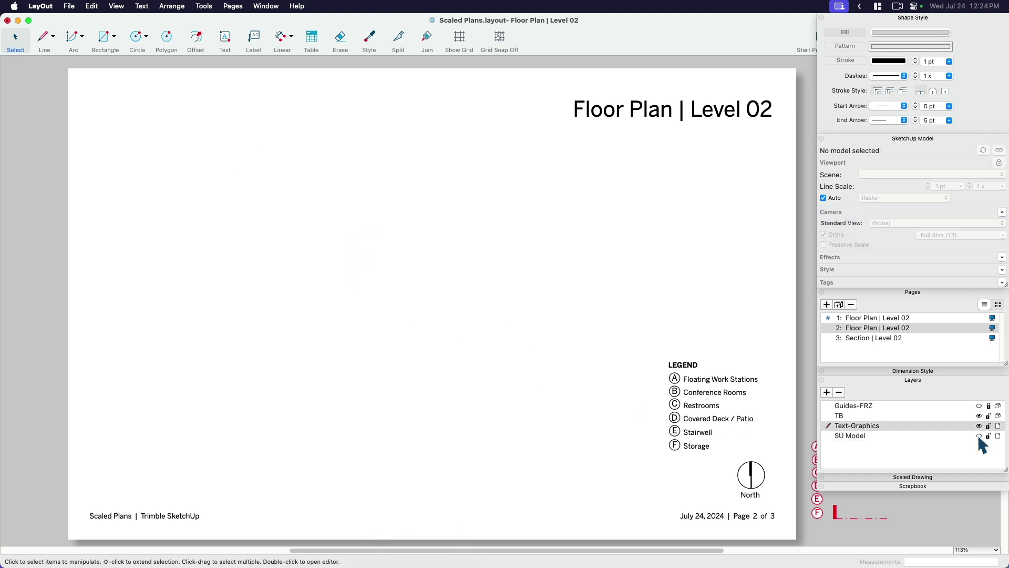
pyautogui.click(979, 435)
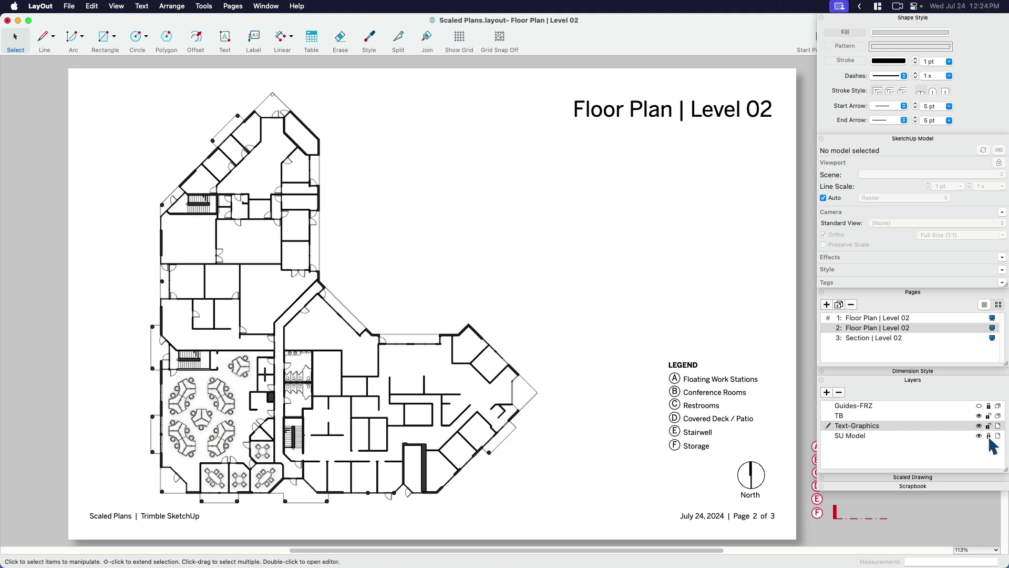
pyautogui.click(919, 380)
pyautogui.click(921, 379)
pyautogui.moveTo(412, 305); pyautogui.dragTo(395, 333)
# - Move the column of red letter tags A to F from beside the page onto the floor plan
pyautogui.scroll(4, 366, 388)
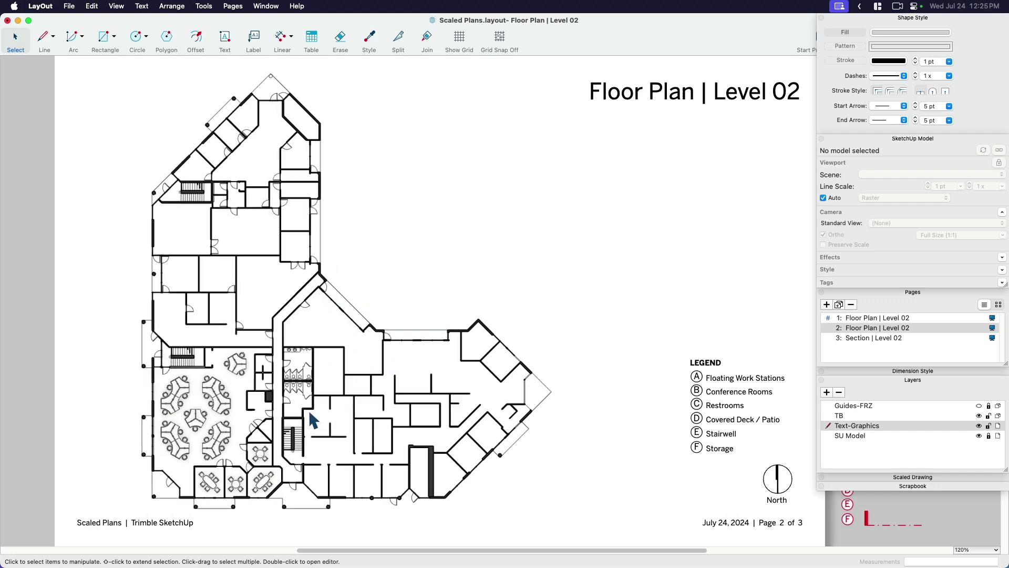
pyautogui.scroll(1, 366, 388)
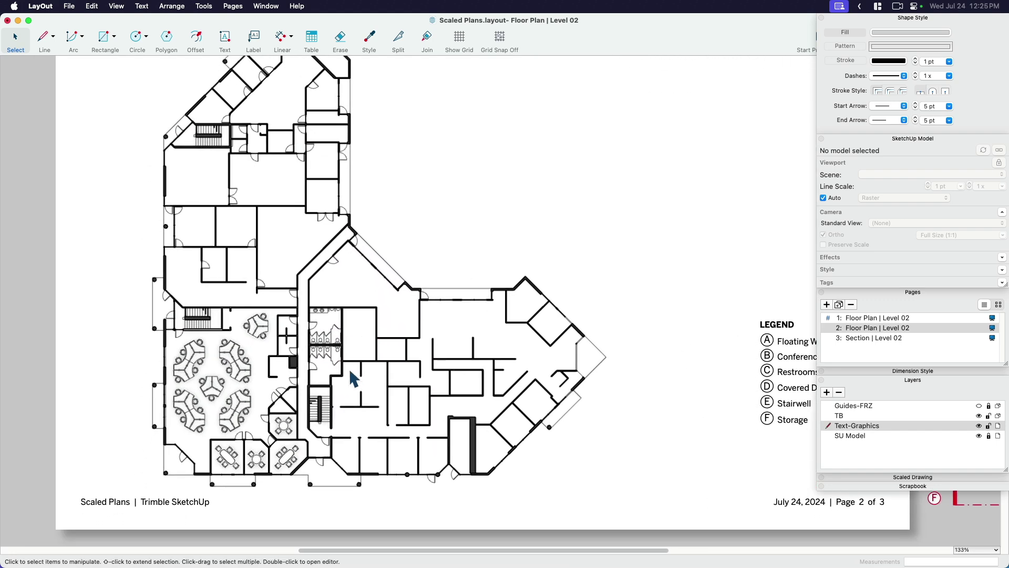
pyautogui.scroll(-2, 396, 361)
pyautogui.hscroll(5, 462, 388)
pyautogui.click(783, 398)
pyautogui.moveTo(783, 479); pyautogui.dragTo(140, 383)
pyautogui.scroll(3, 425, 406)
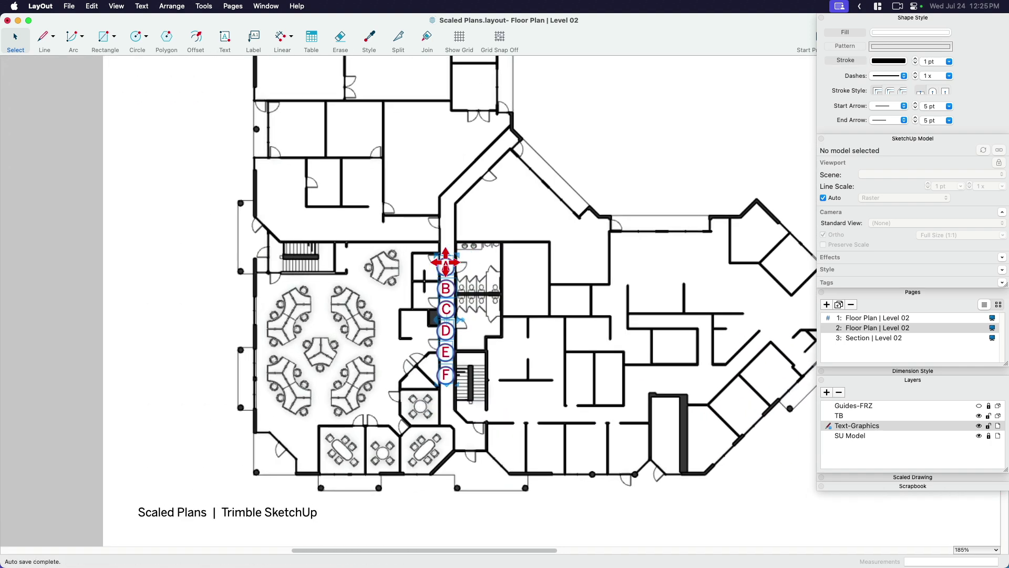
pyautogui.click(433, 272)
pyautogui.scroll(1, 434, 272)
pyautogui.scroll(1, 447, 272)
pyautogui.moveTo(445, 267); pyautogui.dragTo(319, 326)
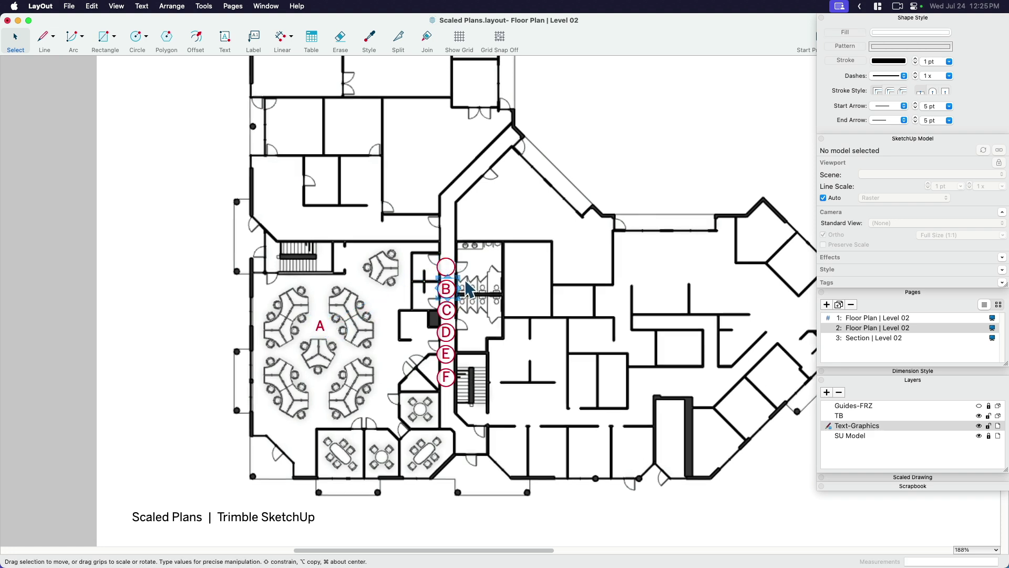
pyautogui.press('super+z')
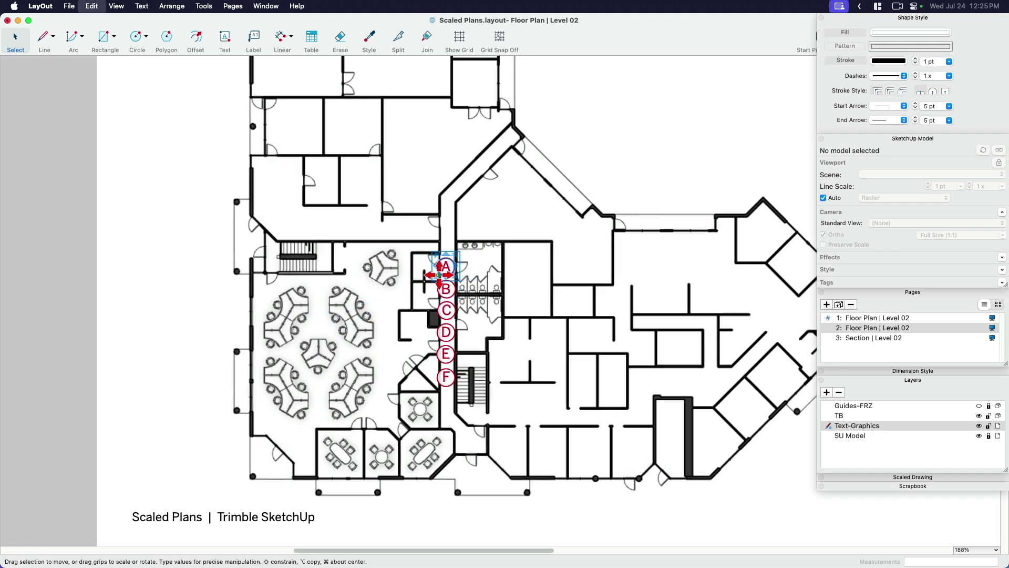
# - Place tag A among the floating work stations and set tags B to F outside the plan's left wall
pyautogui.moveTo(444, 265); pyautogui.dragTo(319, 325)
pyautogui.click(444, 375)
pyautogui.moveTo(444, 375)
pyautogui.mouseDown()
pyautogui.moveTo(196, 372)
pyautogui.moveTo(193, 397)
pyautogui.mouseUp()
pyautogui.click(293, 403)
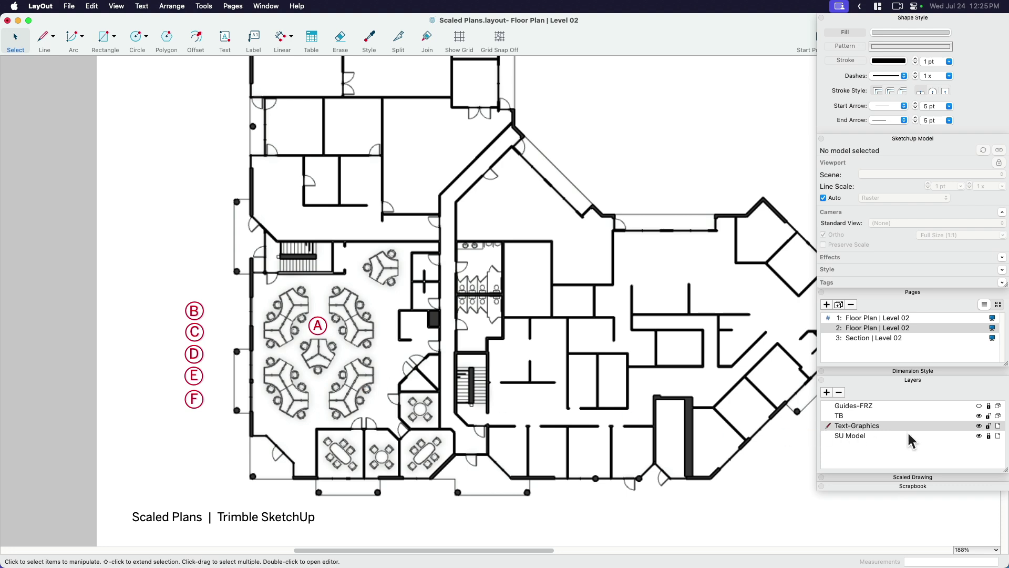
# - Hide and reshow the SU Model layer to check the letter tags on their own
pyautogui.click(979, 436)
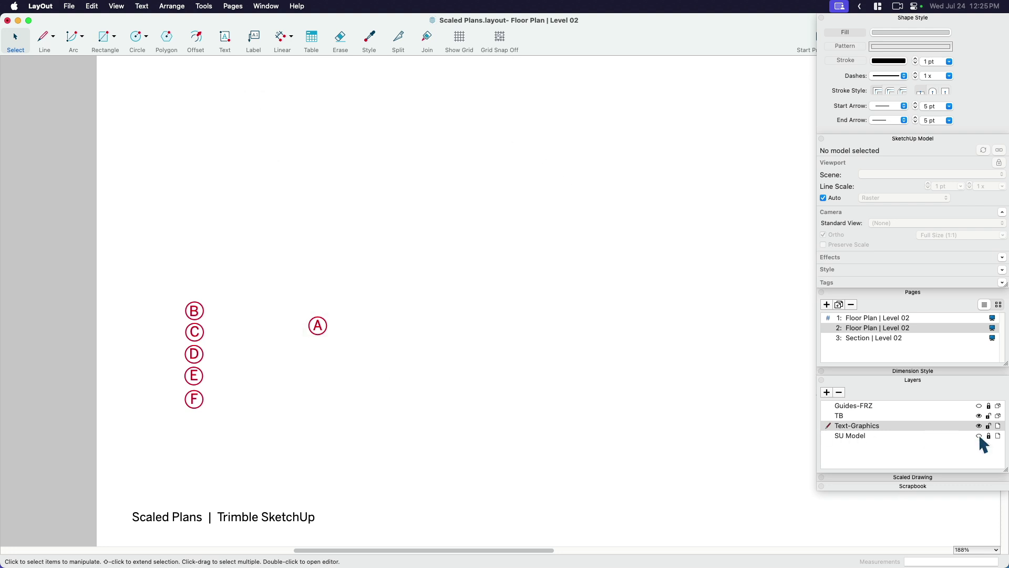
pyautogui.click(979, 437)
pyautogui.click(979, 436)
pyautogui.click(979, 436)
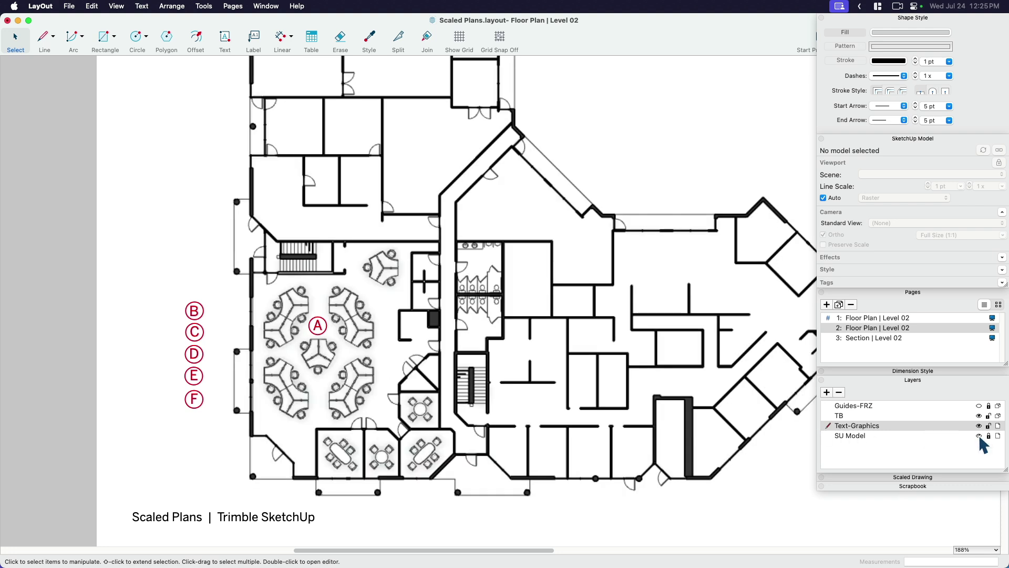
# - Move the red section marker from beside the page across the conference rooms along the floor plan's lower edge
pyautogui.scroll(-3, 376, 349)
pyautogui.scroll(-5, 453, 367)
pyautogui.click(706, 436)
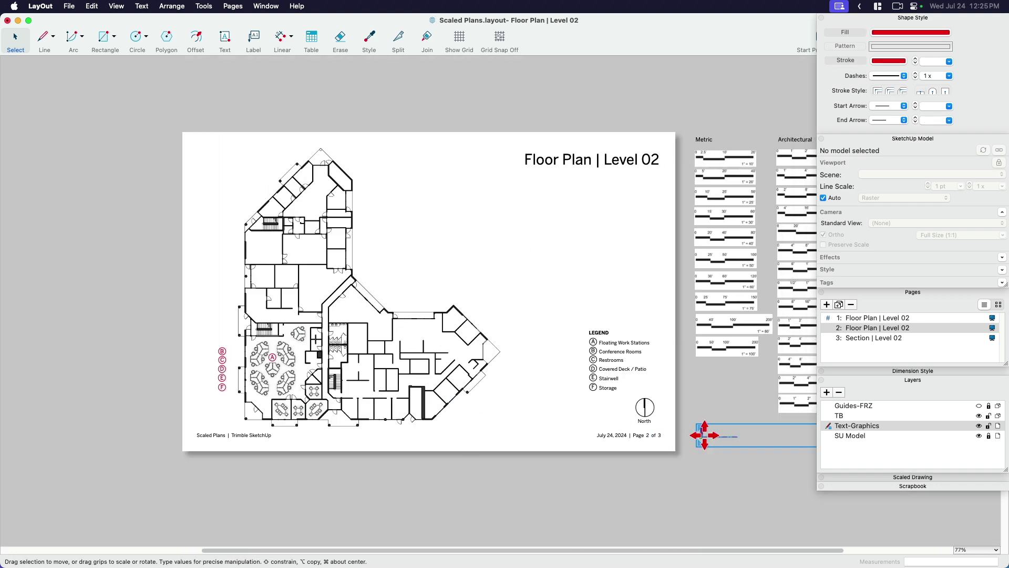
pyautogui.moveTo(706, 436); pyautogui.dragTo(234, 409)
pyautogui.scroll(4, 453, 407)
pyautogui.scroll(-3, 459, 415)
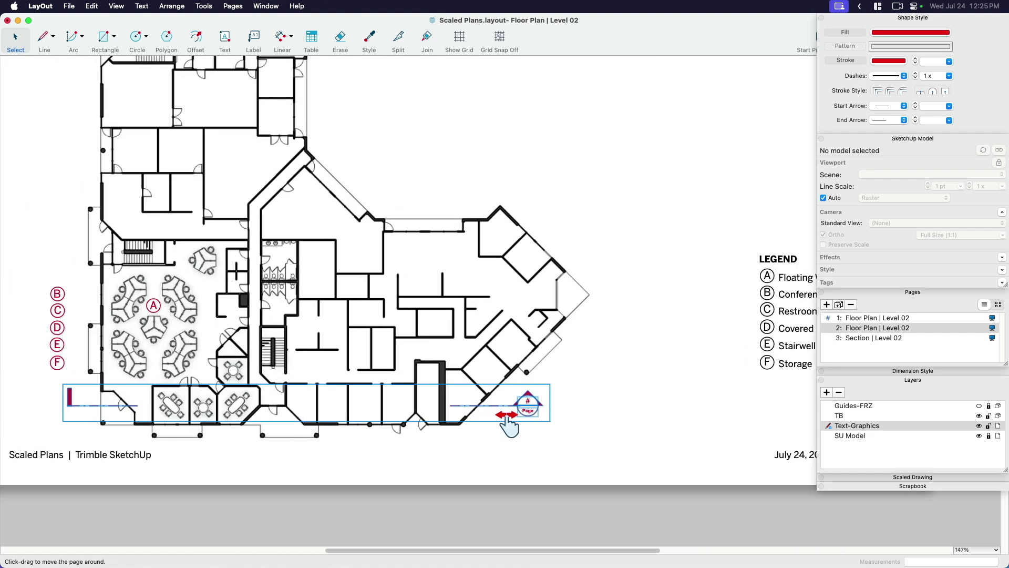
pyautogui.scroll(3, 369, 411)
pyautogui.scroll(-3, 369, 411)
pyautogui.scroll(2, 349, 410)
pyautogui.scroll(1, 483, 328)
# - Place the 1" = 20' graphic scale bar beside the North arrow below the legend
pyautogui.moveTo(484, 328); pyautogui.dragTo(418, 386, button='middle')
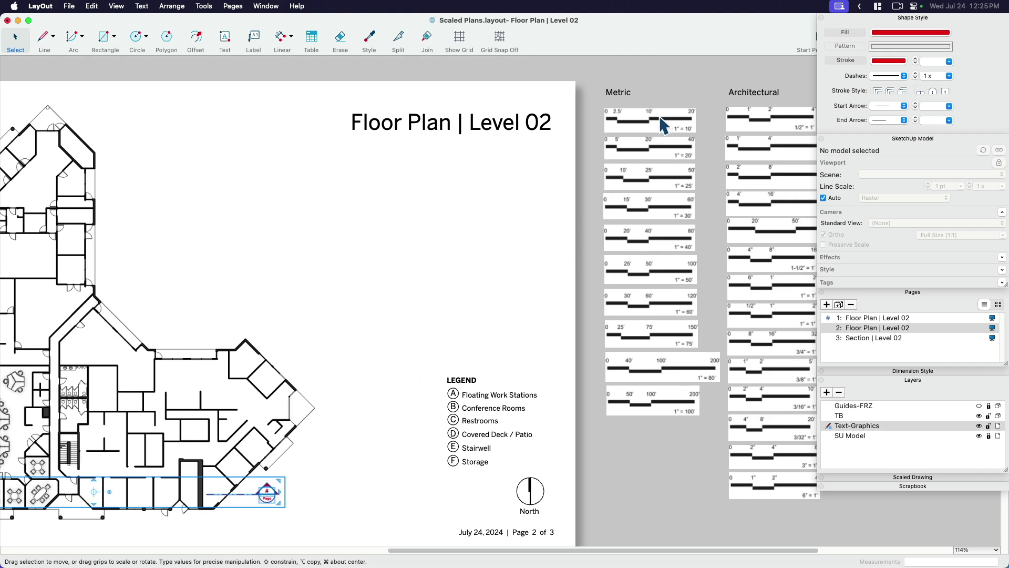
pyautogui.click(652, 140)
pyautogui.moveTo(652, 150); pyautogui.dragTo(445, 493)
pyautogui.moveTo(381, 390); pyautogui.dragTo(589, 373, button='middle')
pyautogui.scroll(-1, 595, 364)
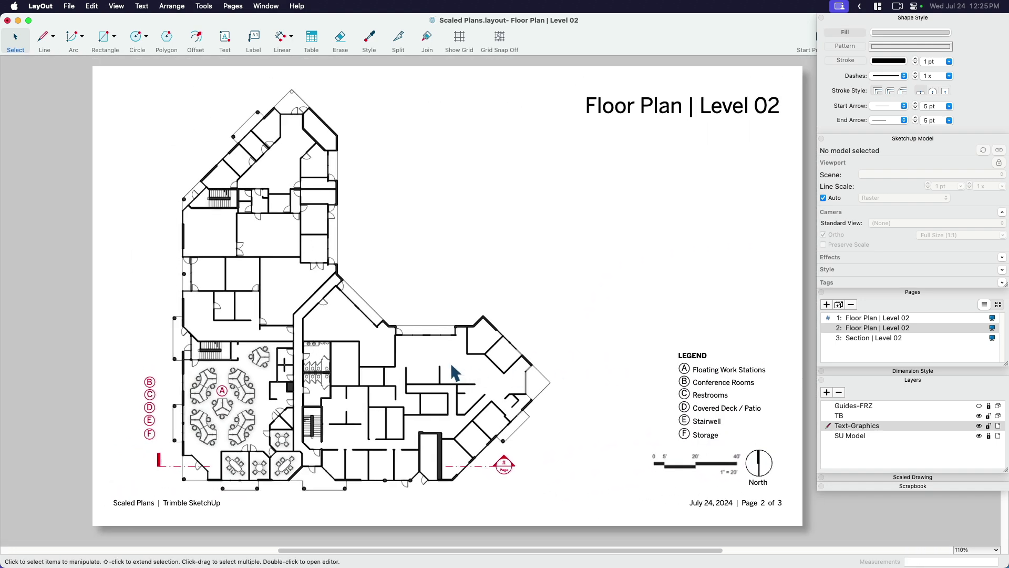
pyautogui.hscroll(2, 452, 347)
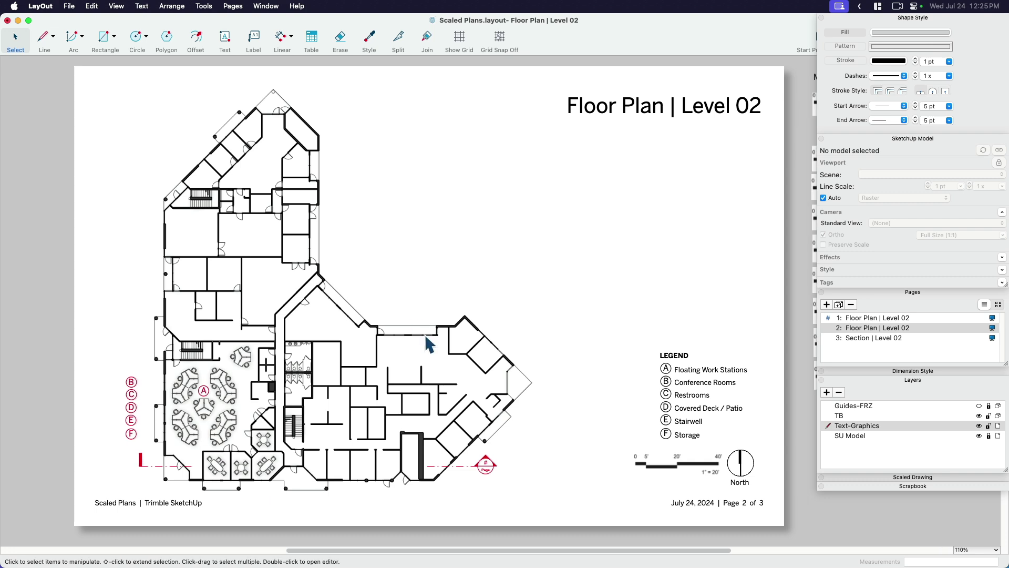
pyautogui.click(479, 466)
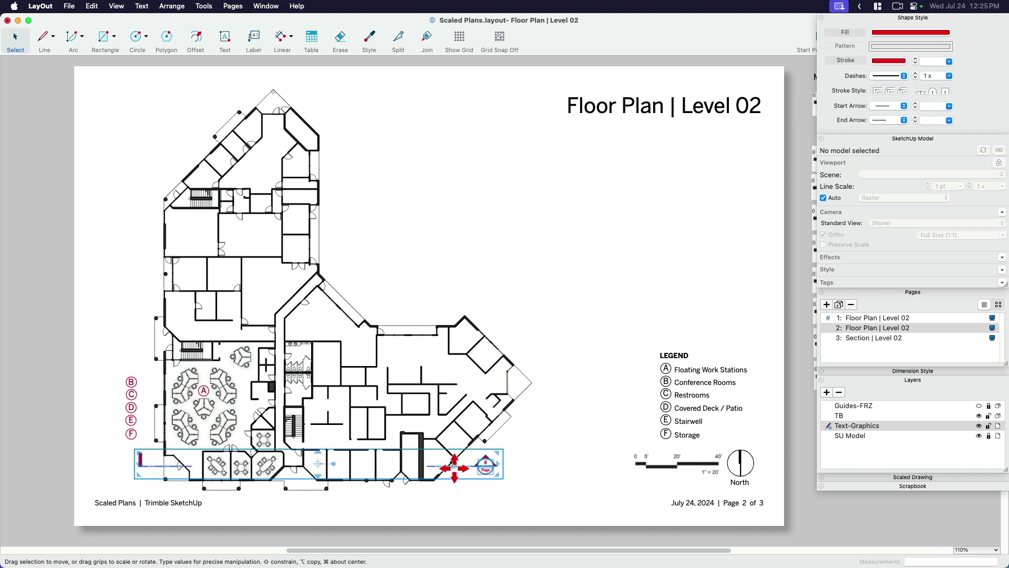
pyautogui.click(542, 460)
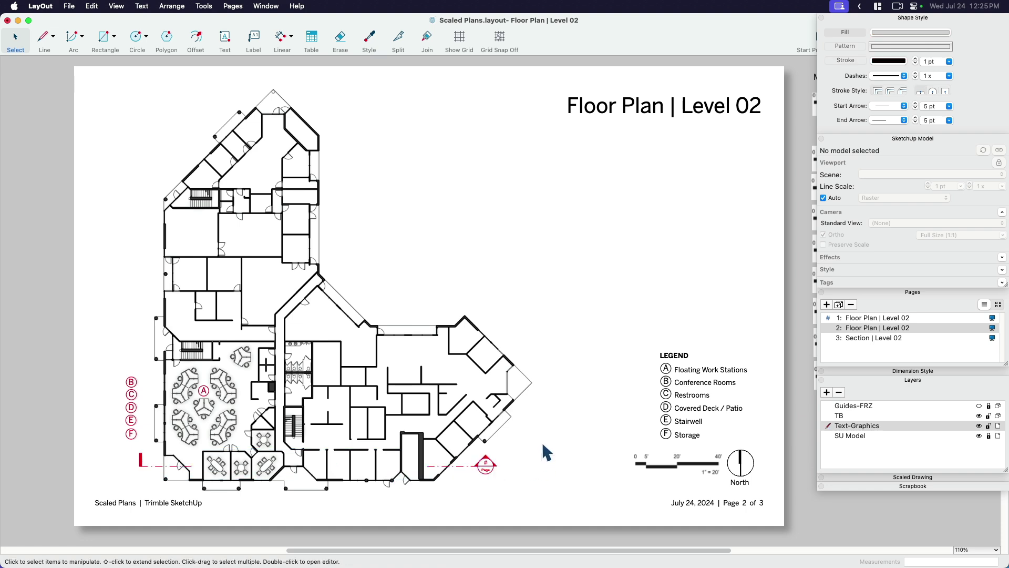
pyautogui.moveTo(536, 446); pyautogui.dragTo(535, 452, button='middle')
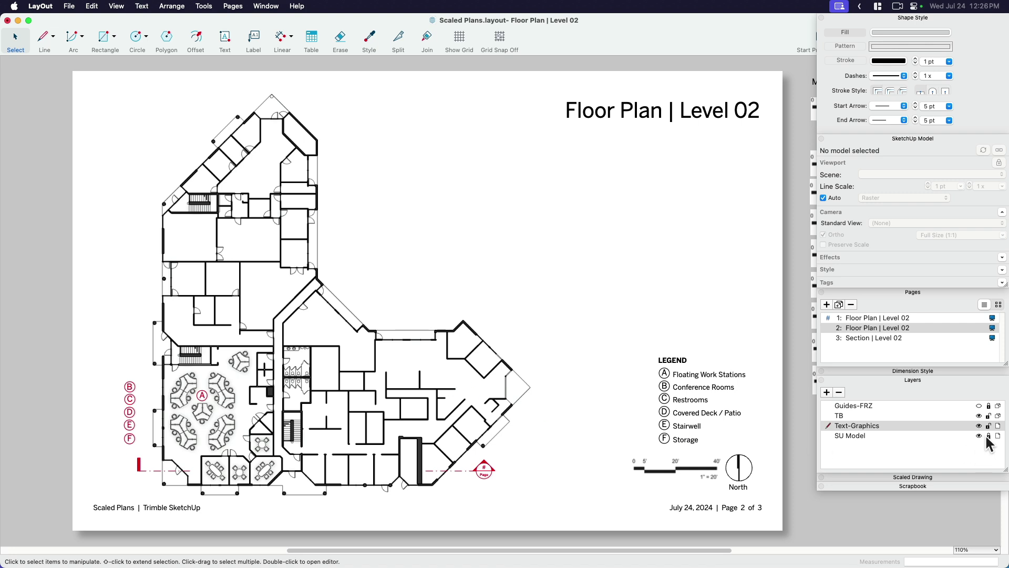
# - Unlock the SU Model layer and copy the floor plan viewport to the same position on the Section | Level 02 page
pyautogui.click(407, 403)
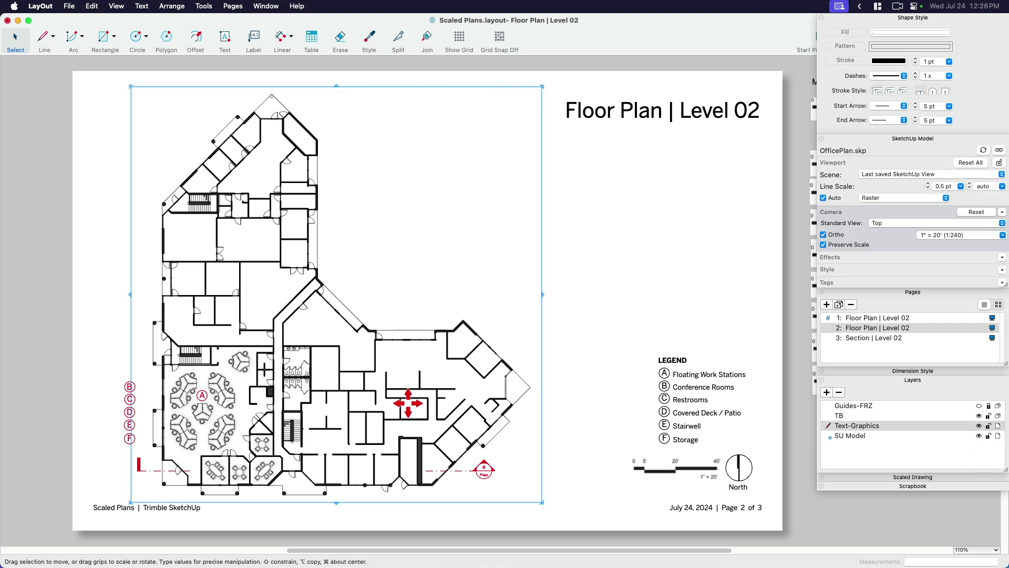
pyautogui.click(863, 342)
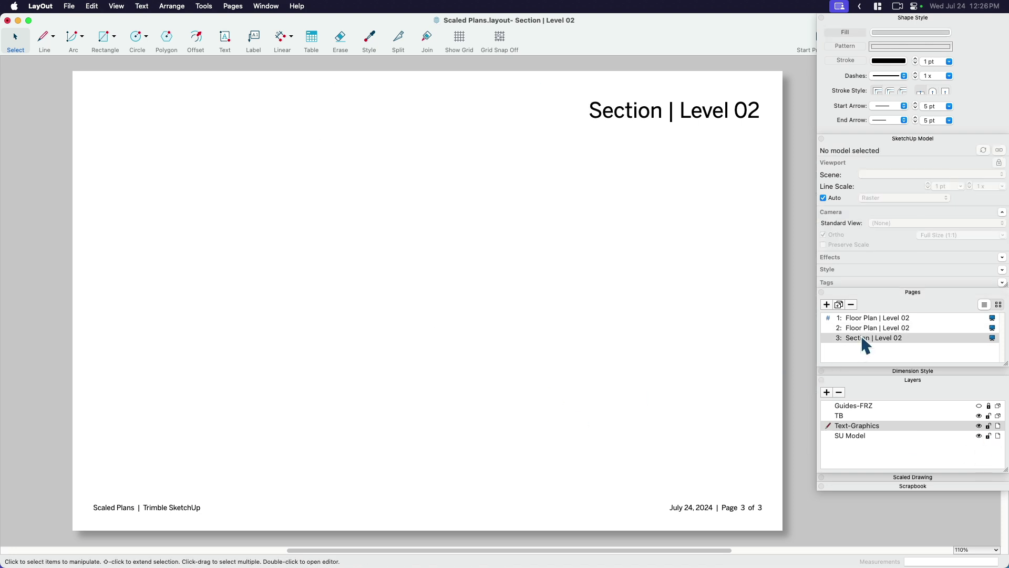
pyautogui.click(625, 110)
pyautogui.click(606, 270)
pyautogui.press('super+v')
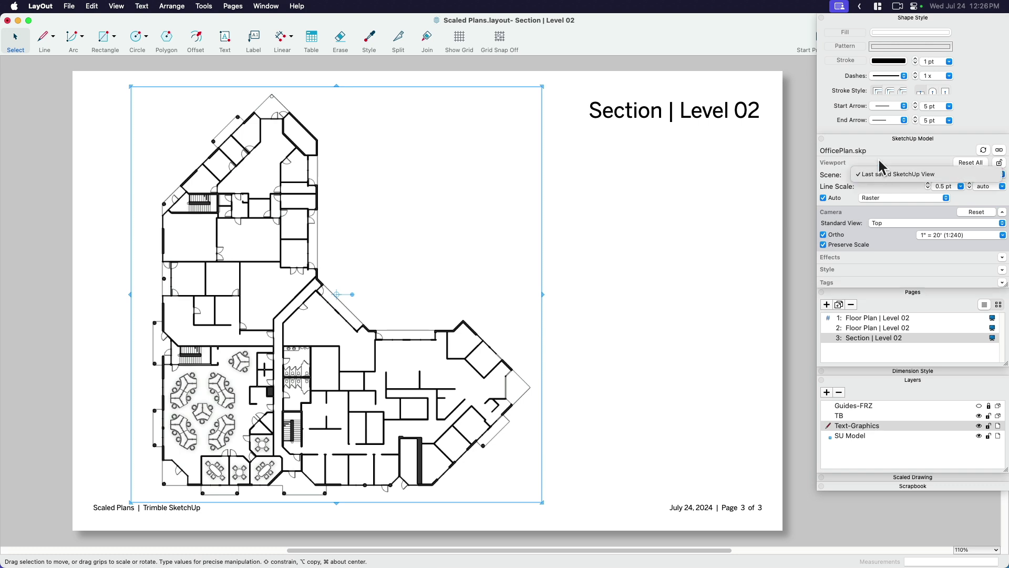
# - Set the viewport on the section page to the Front standard view and examine the elevation up close
pyautogui.click(885, 223)
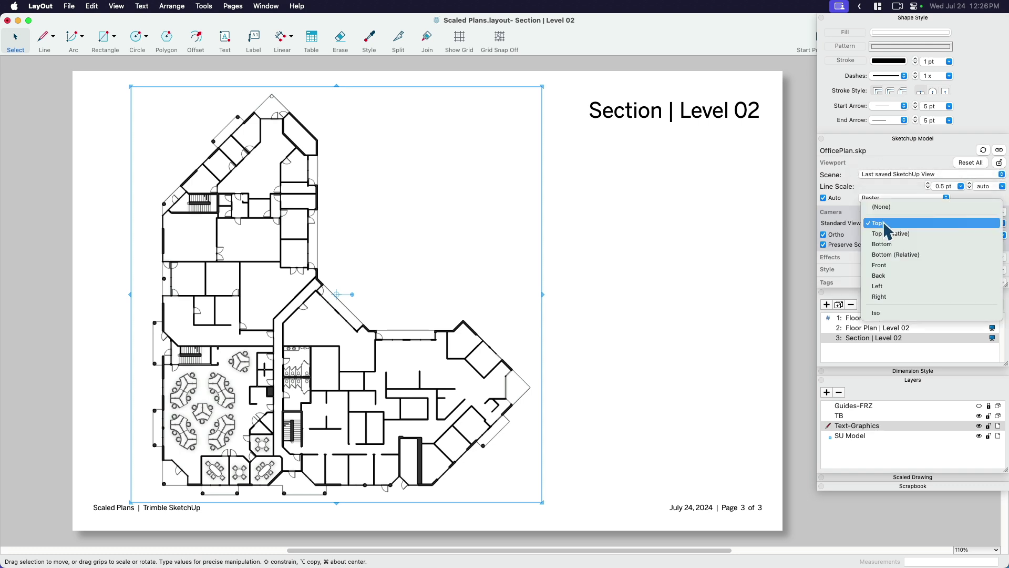
pyautogui.click(886, 265)
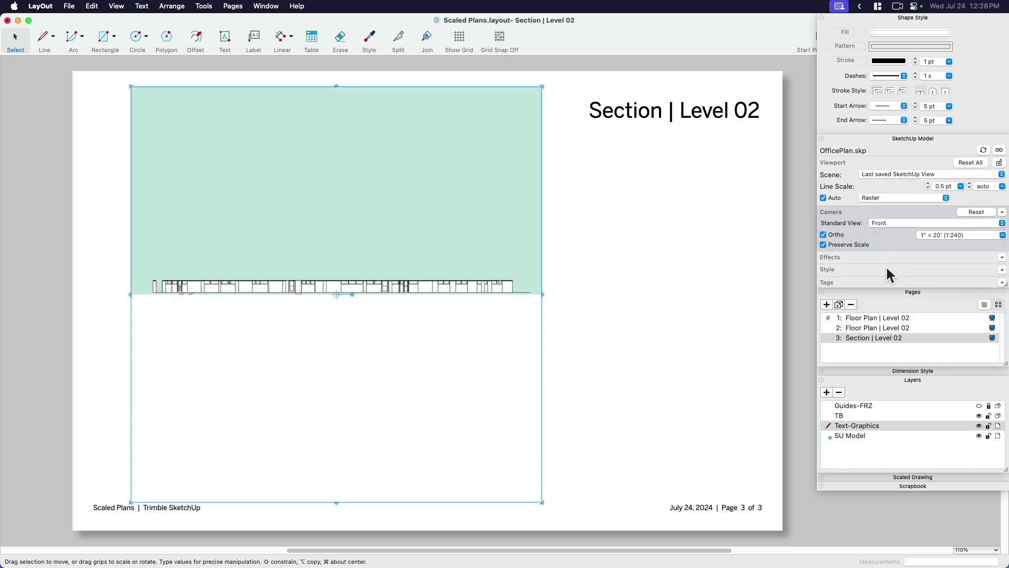
pyautogui.click(640, 317)
pyautogui.click(310, 277)
pyautogui.scroll(2, 394, 286)
pyautogui.scroll(5, 389, 286)
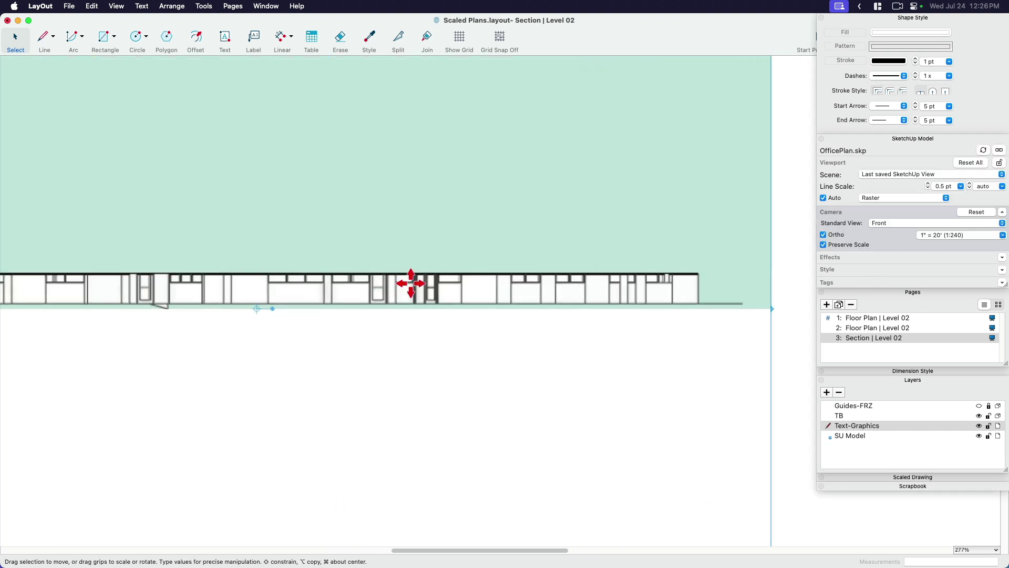
pyautogui.scroll(2, 420, 280)
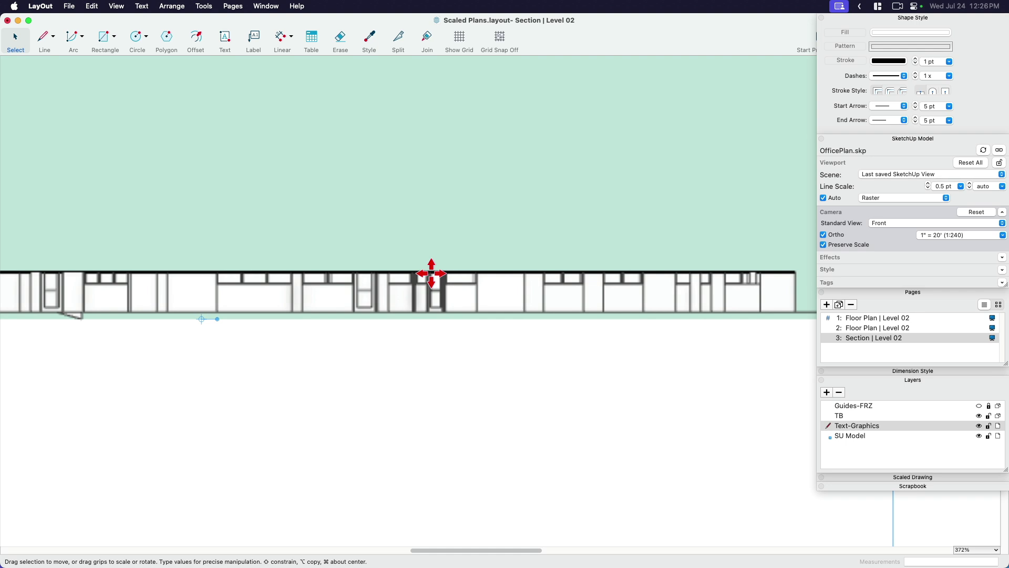
pyautogui.scroll(-10, 431, 273)
pyautogui.click(492, 325)
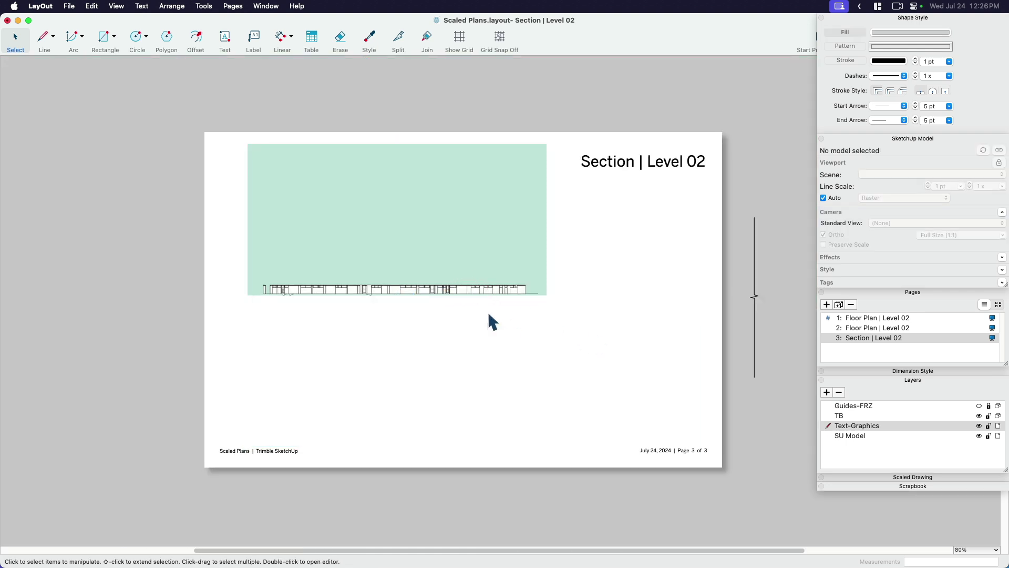
pyautogui.scroll(3, 489, 313)
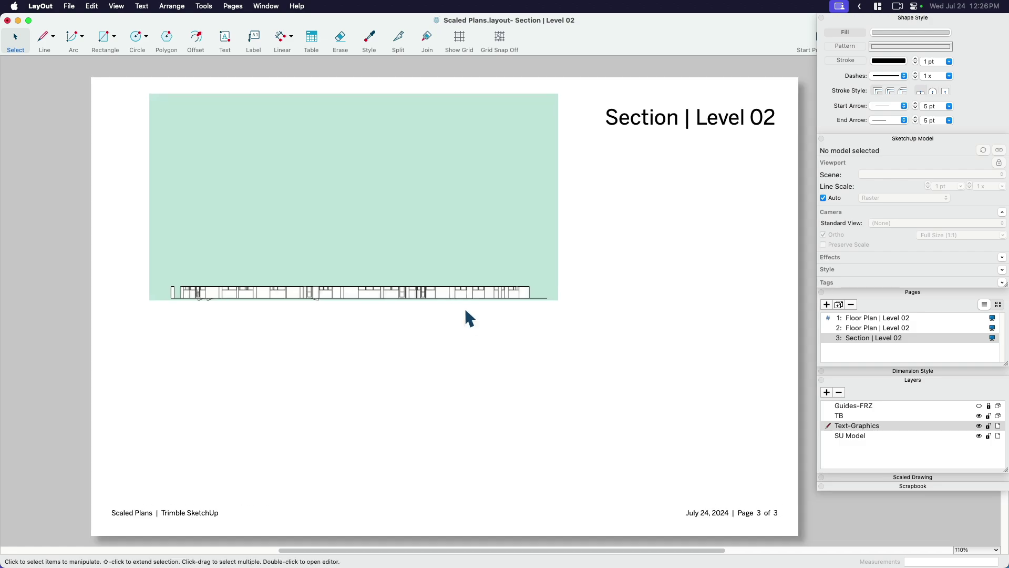
# - Switch to the OfficePlan model in SketchUp and display its section planes
pyautogui.press('super+Tab')
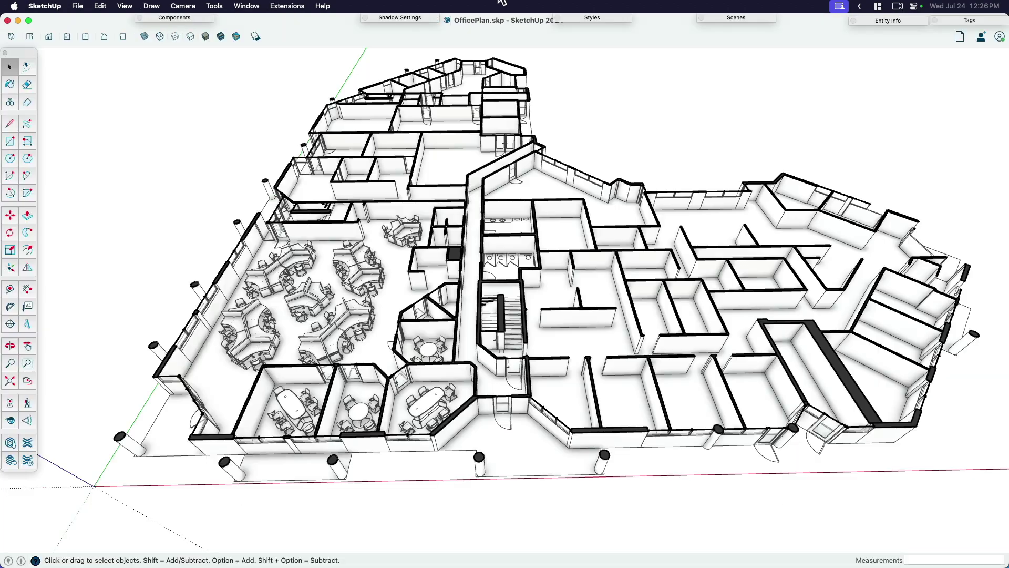
pyautogui.moveTo(548, 327); pyautogui.dragTo(475, 383, button='middle')
pyautogui.scroll(-3, 475, 379)
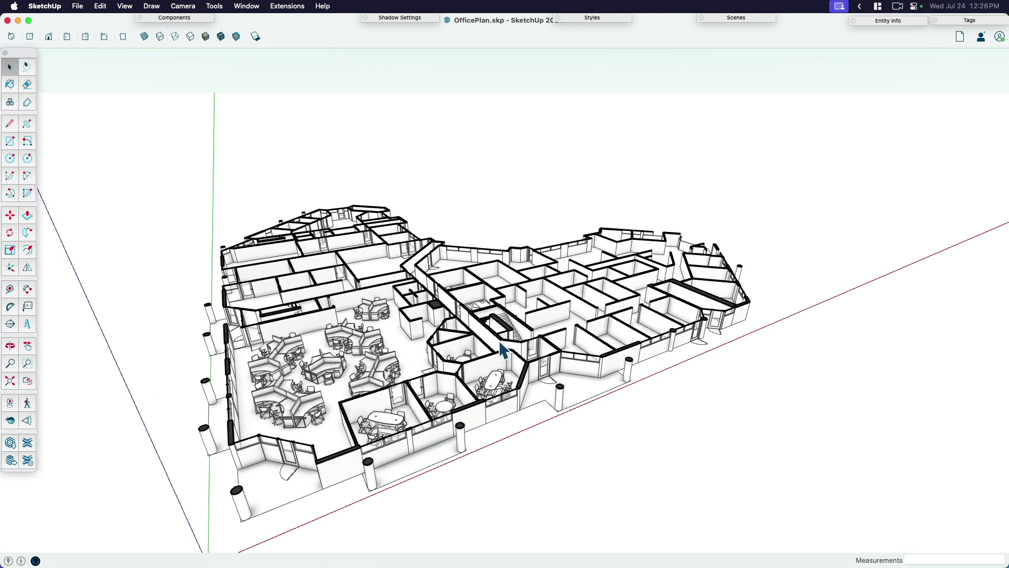
pyautogui.click(132, 8)
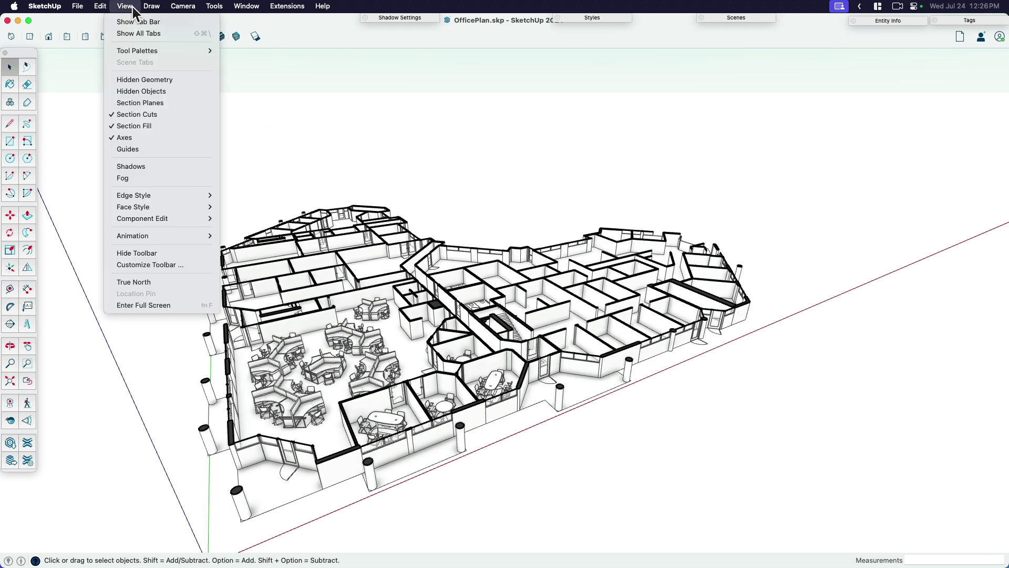
pyautogui.click(147, 102)
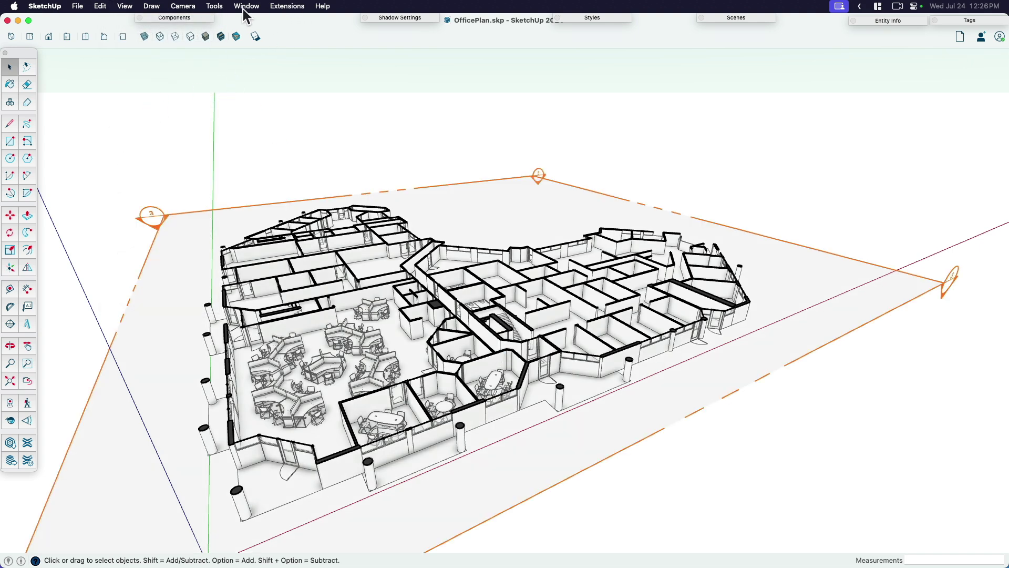
# - Add a vertical section plane parallel to the front facade and move it about 1' 10 1/4" inward to cut through the conference rooms
pyautogui.click(213, 7)
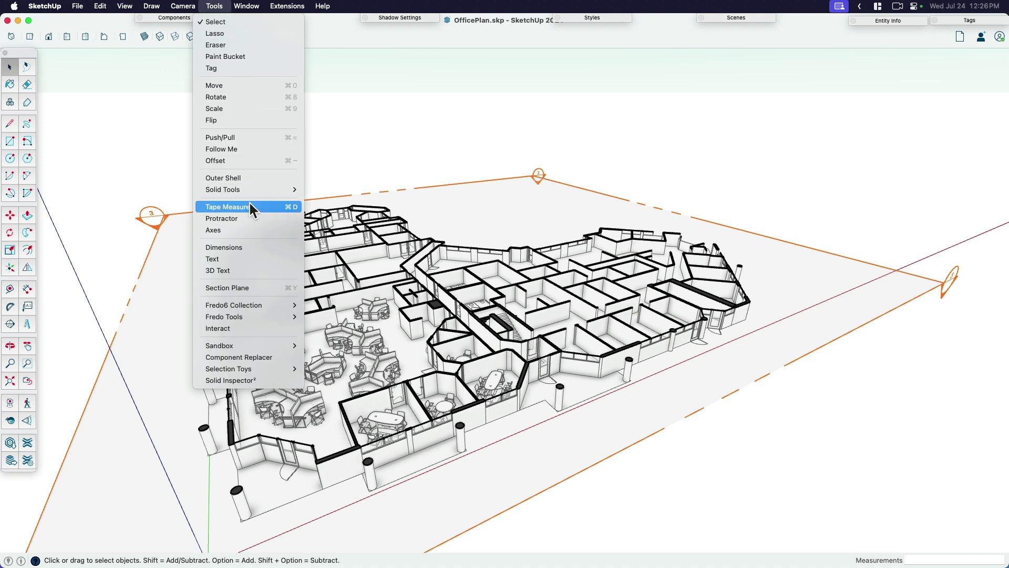
pyautogui.click(247, 287)
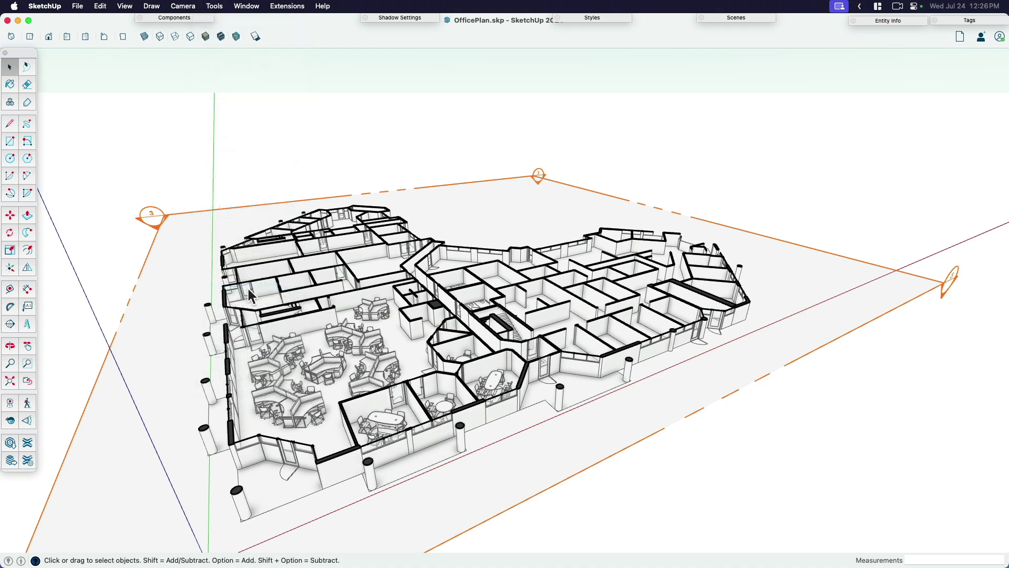
pyautogui.click(503, 408)
pyautogui.click(846, 238)
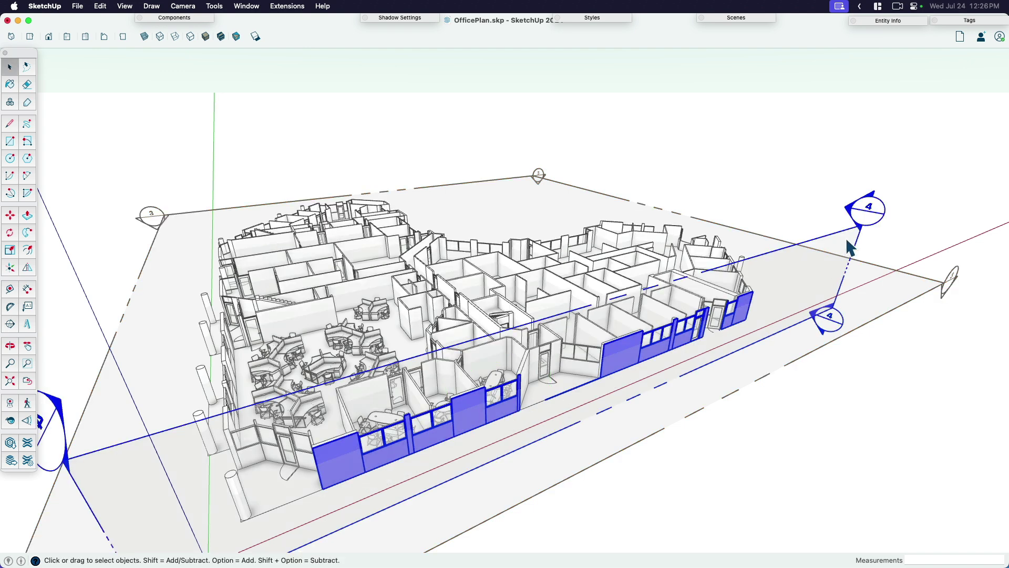
pyautogui.press('m')
pyautogui.click(849, 232)
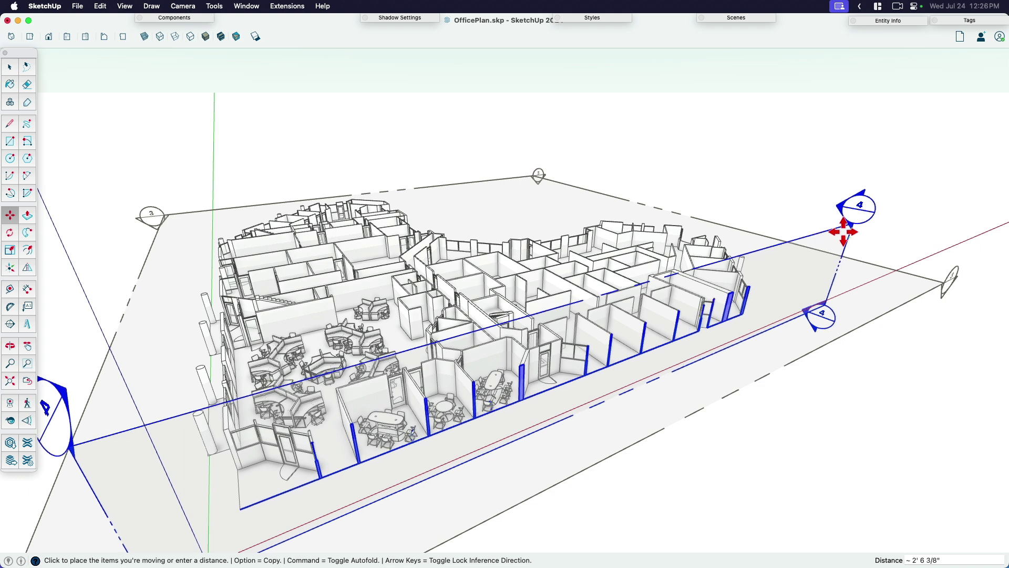
pyautogui.click(846, 230)
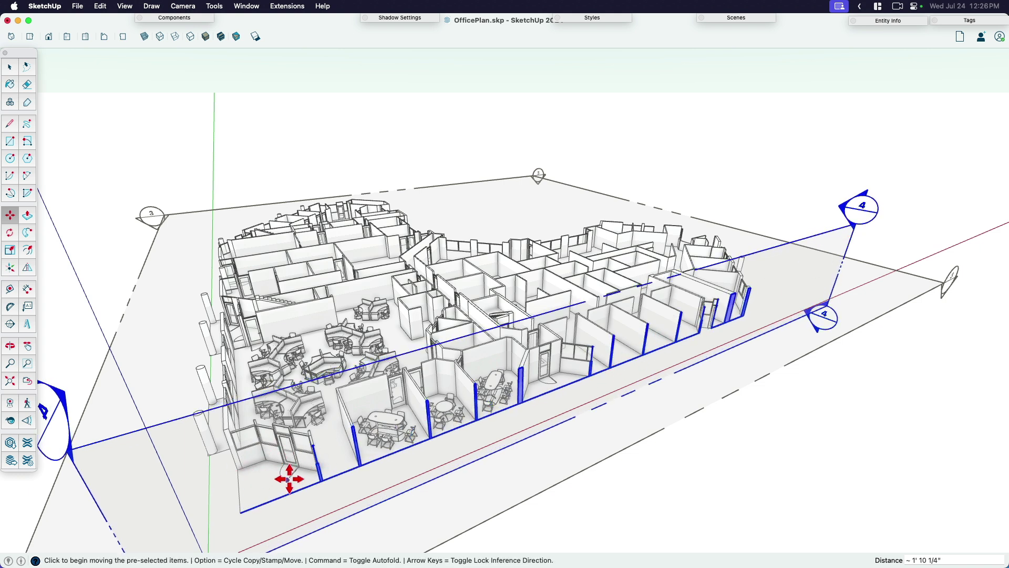
# - Hide the section planes in the model while keeping the vertical cut active
pyautogui.moveTo(303, 440); pyautogui.dragTo(444, 435, button='middle')
pyautogui.press('space')
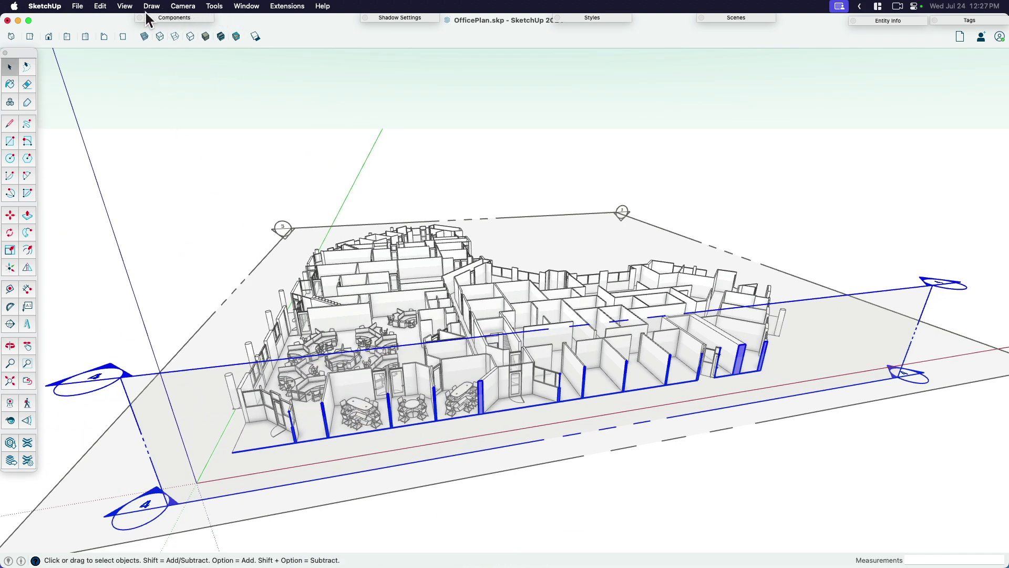
pyautogui.click(124, 5)
pyautogui.click(141, 103)
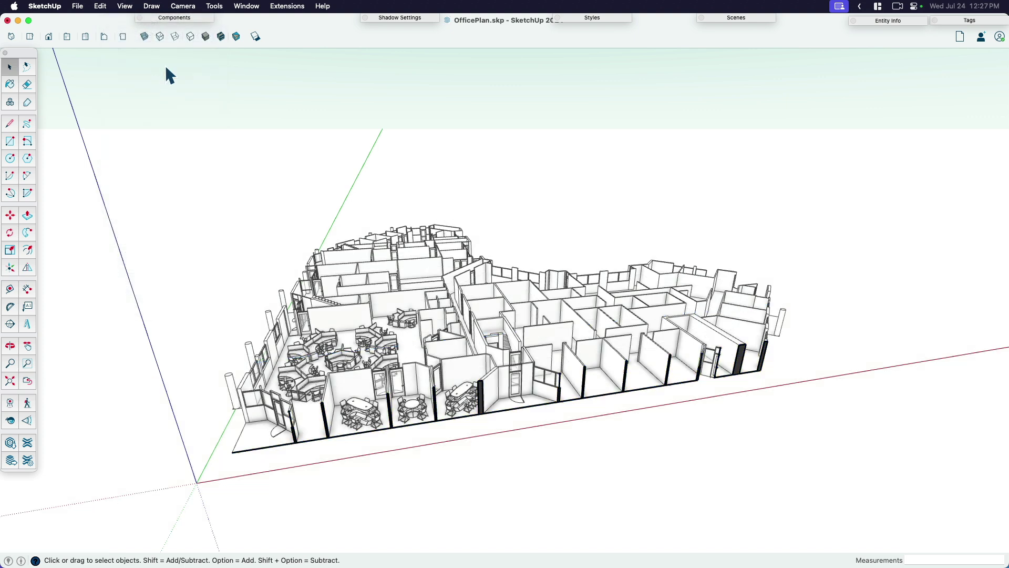
# - Set the camera to parallel projection in the standard Front view, with the section cut filling the view
pyautogui.click(183, 6)
pyautogui.click(191, 59)
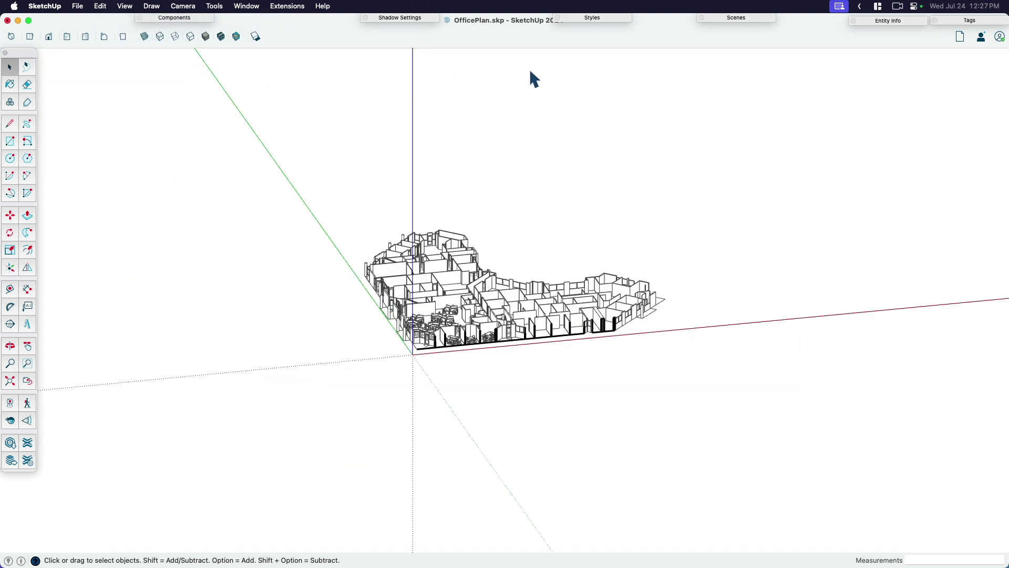
pyautogui.click(52, 38)
pyautogui.scroll(6, 503, 304)
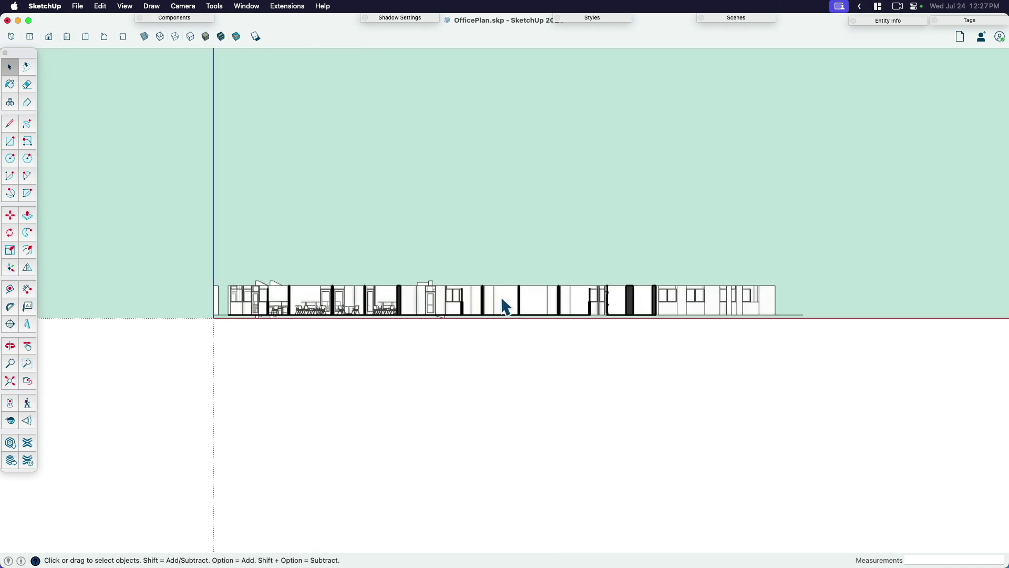
pyautogui.press('h')
pyautogui.moveTo(489, 293); pyautogui.dragTo(525, 310)
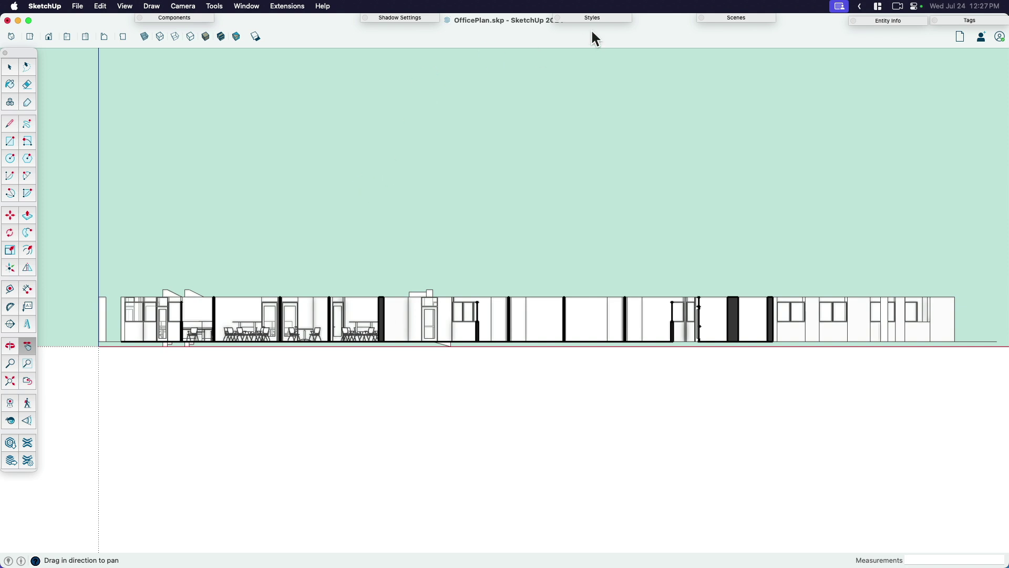
# - Save the front section view as a new scene named SECT
pyautogui.click(731, 20)
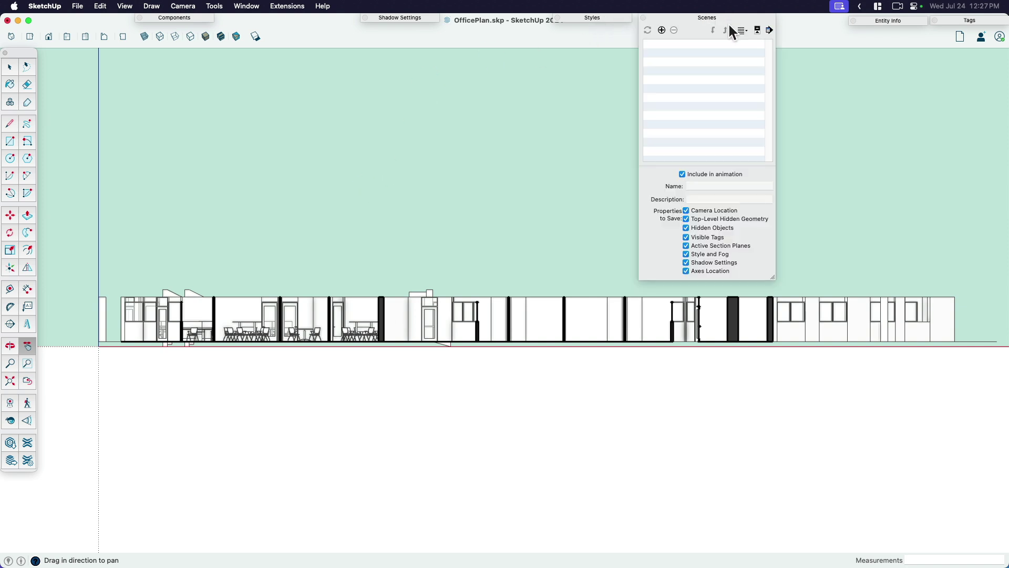
pyautogui.click(661, 30)
pyautogui.click(691, 19)
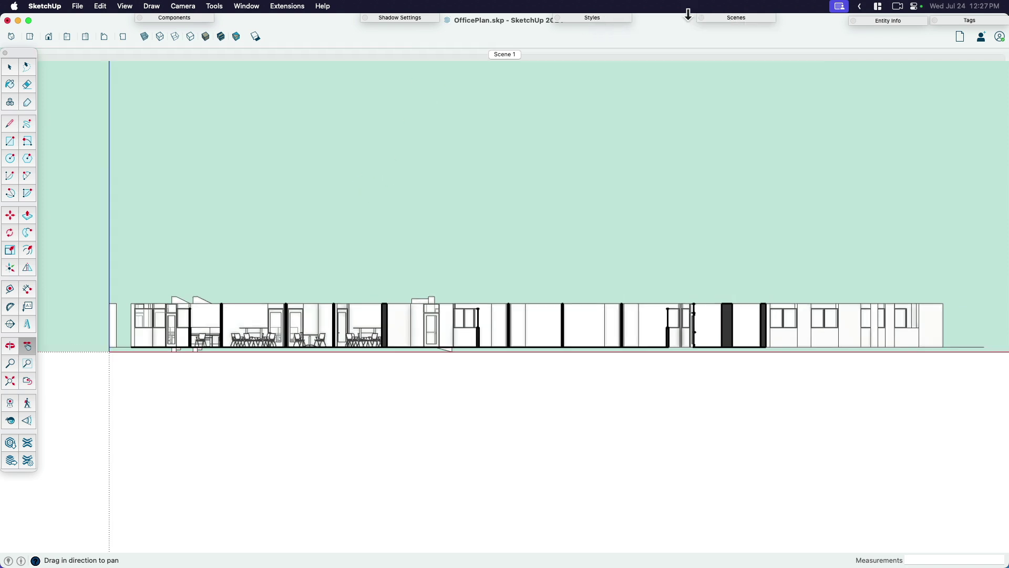
pyautogui.rightClick(510, 56)
pyautogui.click(543, 113)
pyautogui.write('SECT')
pyautogui.press('Return')
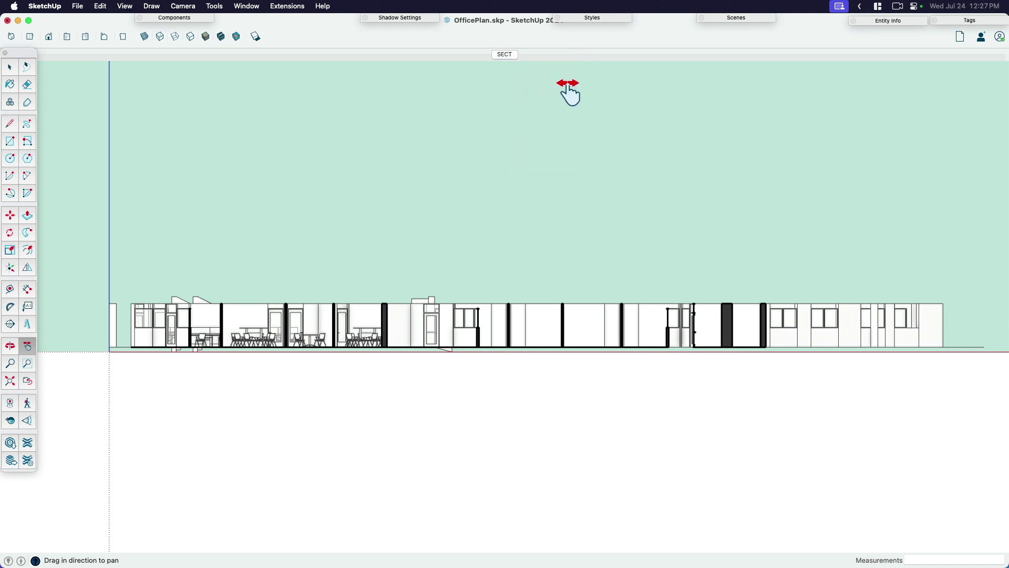
# - Turn off the Sky in the style's background settings
pyautogui.click(591, 20)
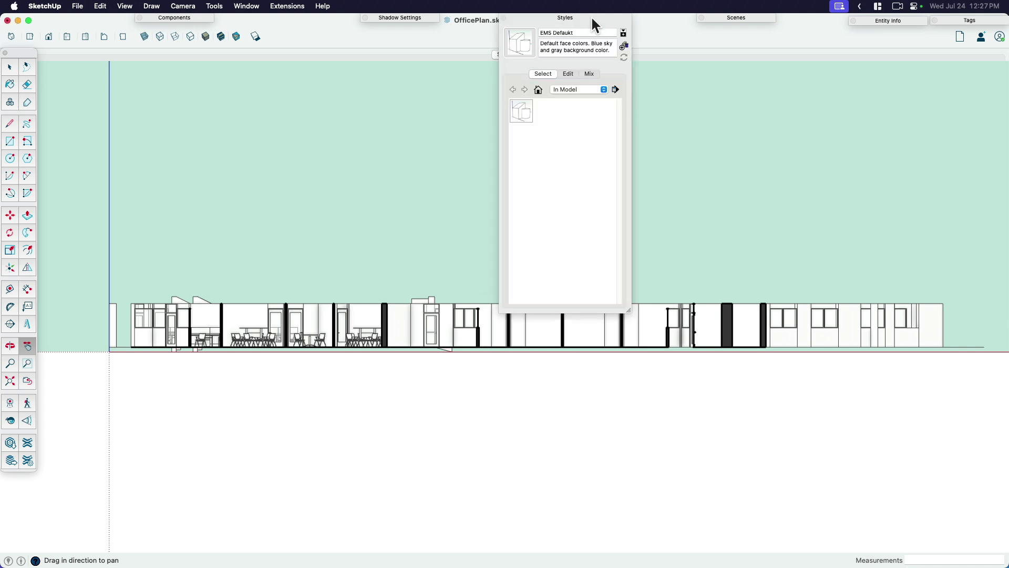
pyautogui.click(569, 75)
pyautogui.click(544, 92)
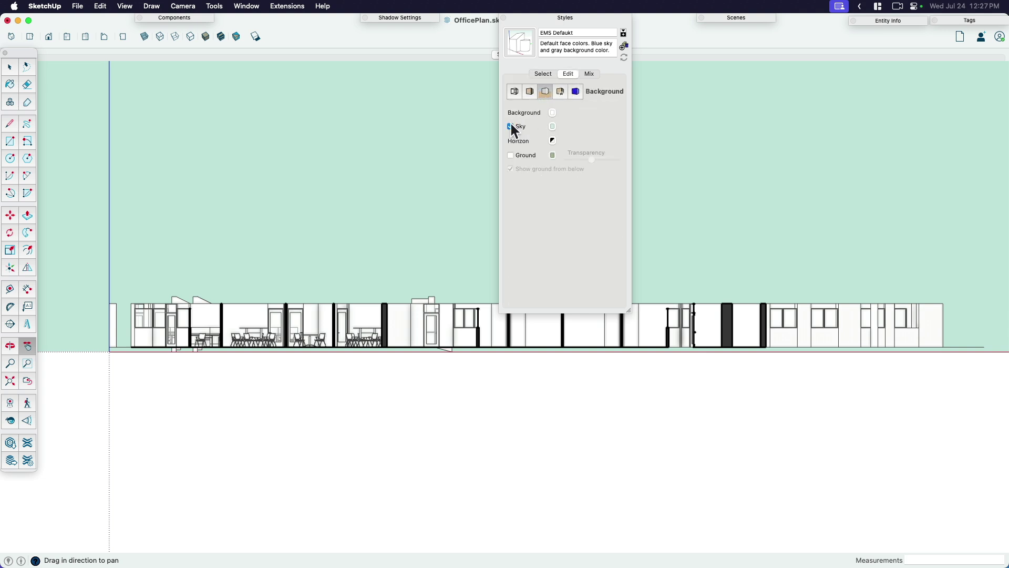
pyautogui.click(511, 127)
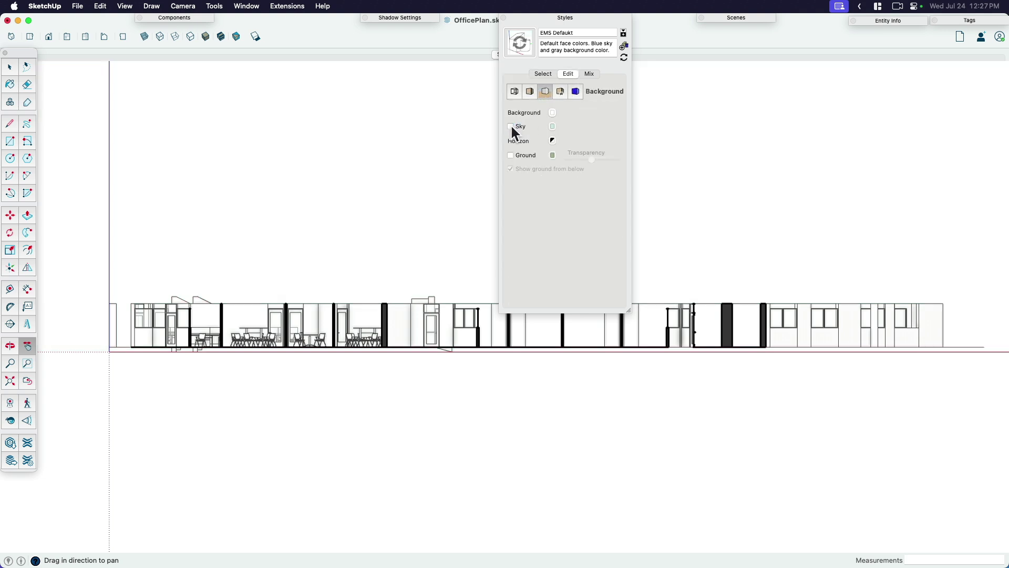
pyautogui.click(556, 17)
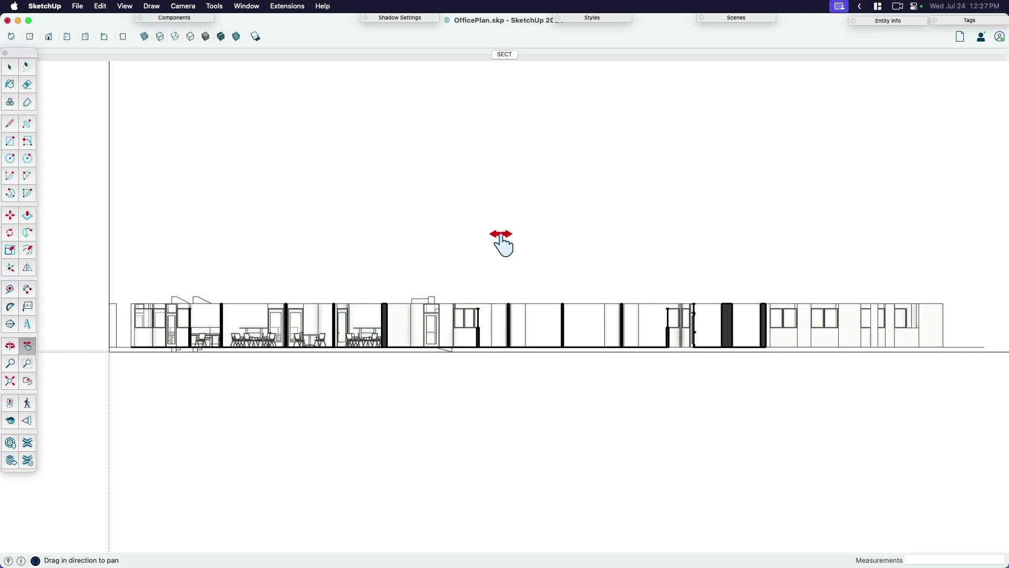
# - Switch the active cut to the horizontal section plane and back to the vertical one, and return to the SECT scene
pyautogui.press('space')
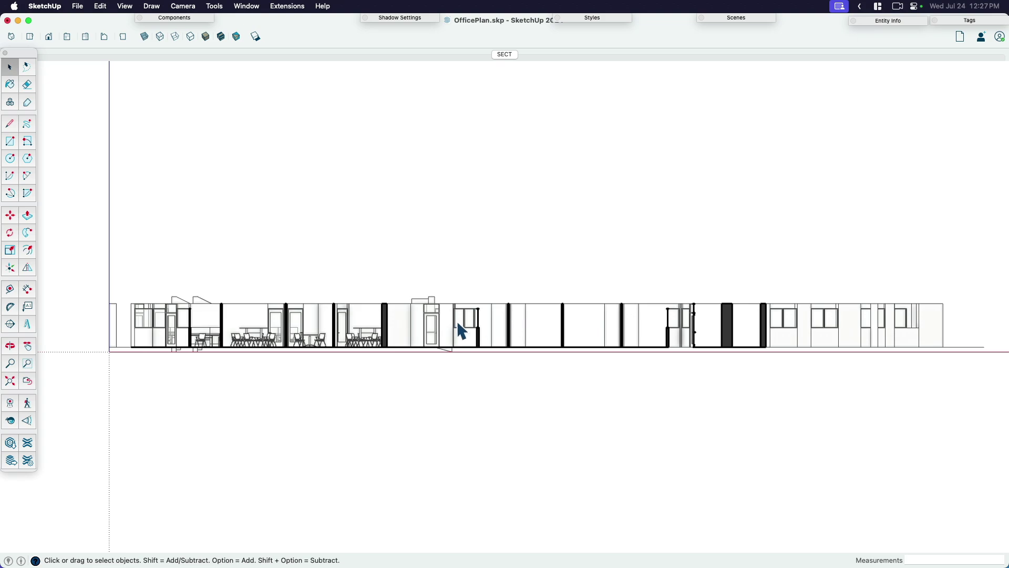
pyautogui.moveTo(478, 318); pyautogui.dragTo(538, 398, button='middle')
pyautogui.scroll(-2, 538, 398)
pyautogui.click(503, 55)
pyautogui.moveTo(474, 292); pyautogui.dragTo(667, 243, button='middle')
pyautogui.doubleClick(670, 187)
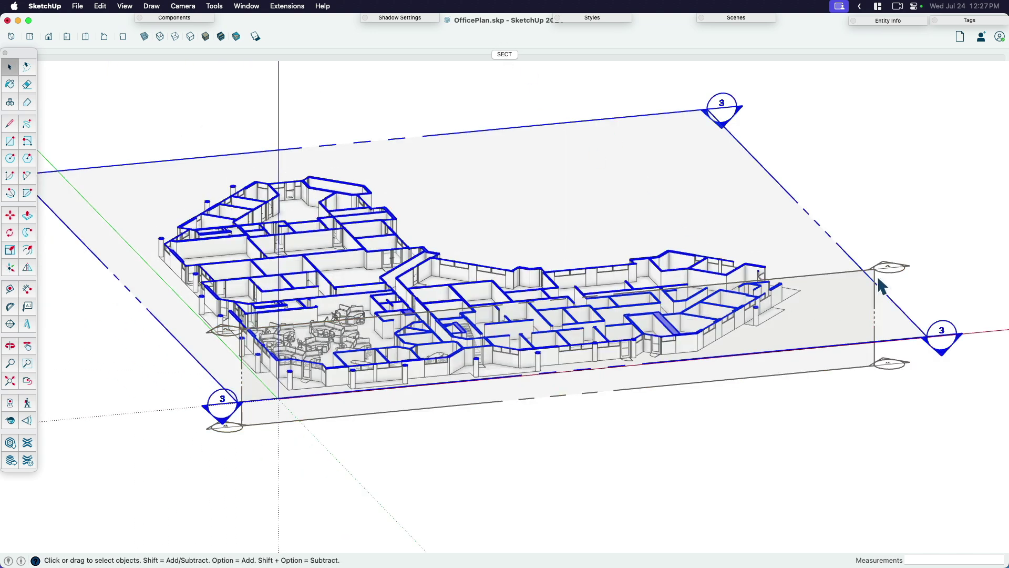
pyautogui.doubleClick(862, 357)
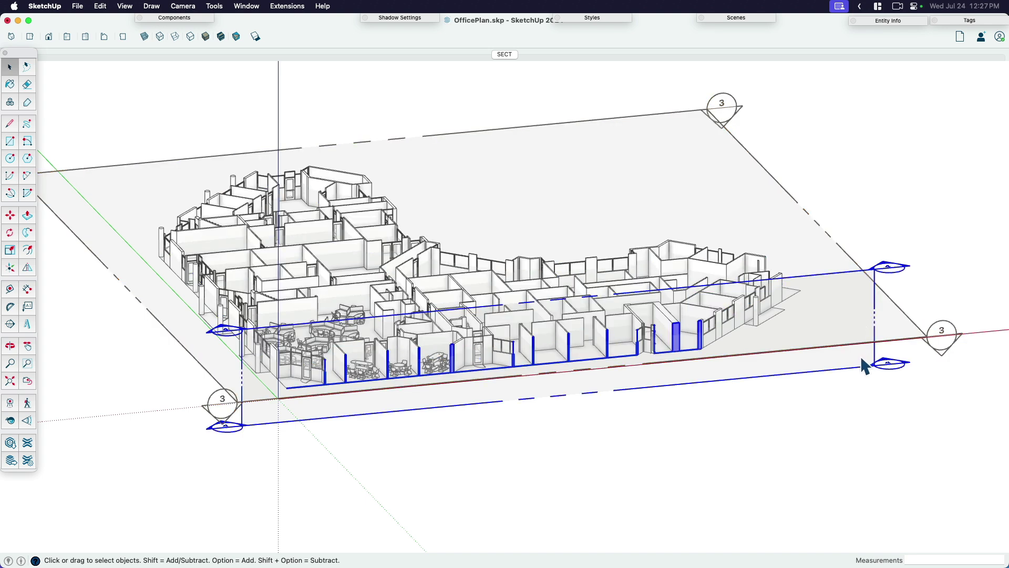
pyautogui.rightClick(859, 362)
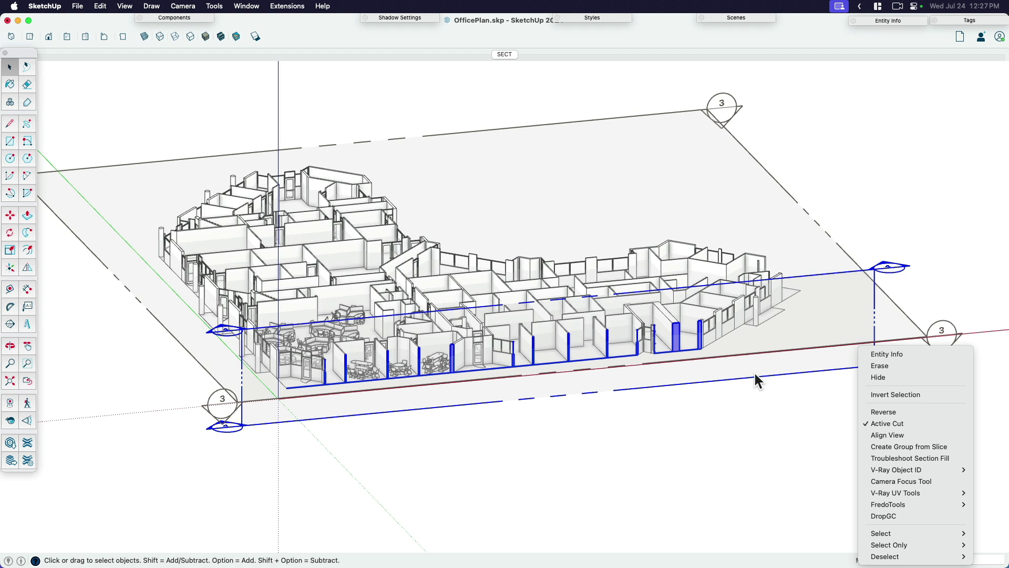
pyautogui.click(732, 376)
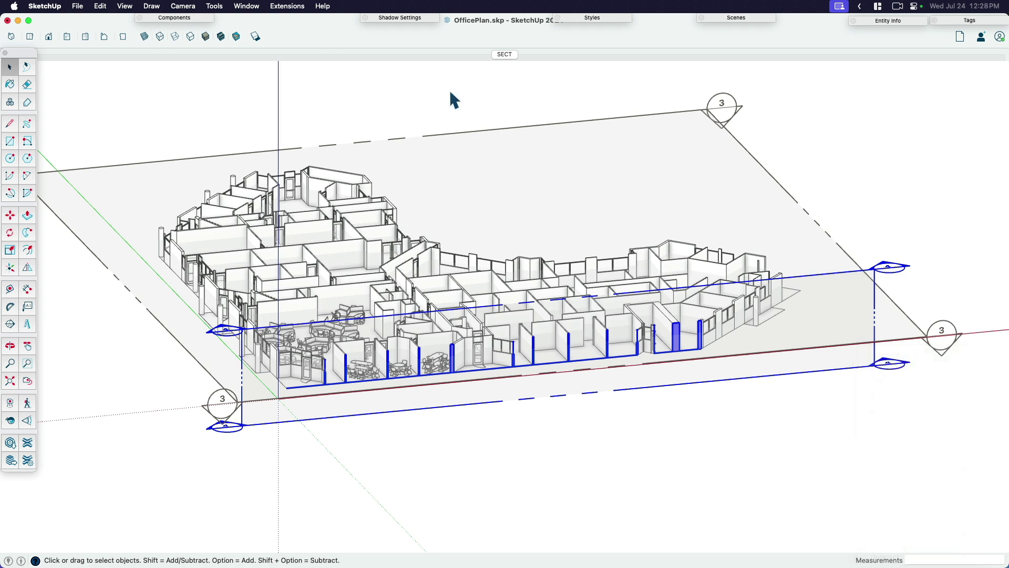
pyautogui.click(502, 56)
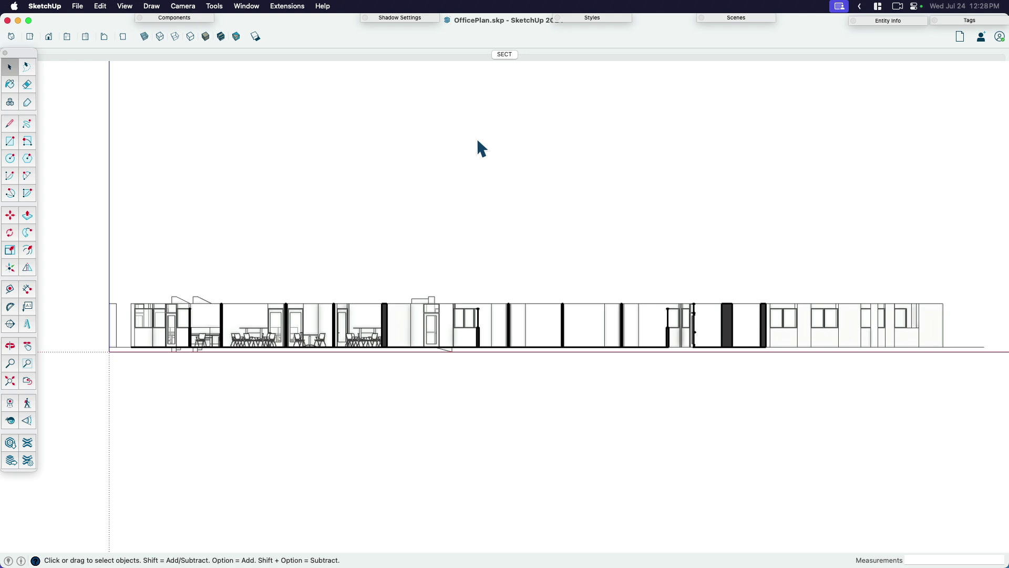
# - Save the SketchUp model, switch back to LayOut and update the section viewport's model reference
pyautogui.click(77, 6)
pyautogui.click(92, 98)
pyautogui.press('super+Tab')
pyautogui.rightClick(430, 235)
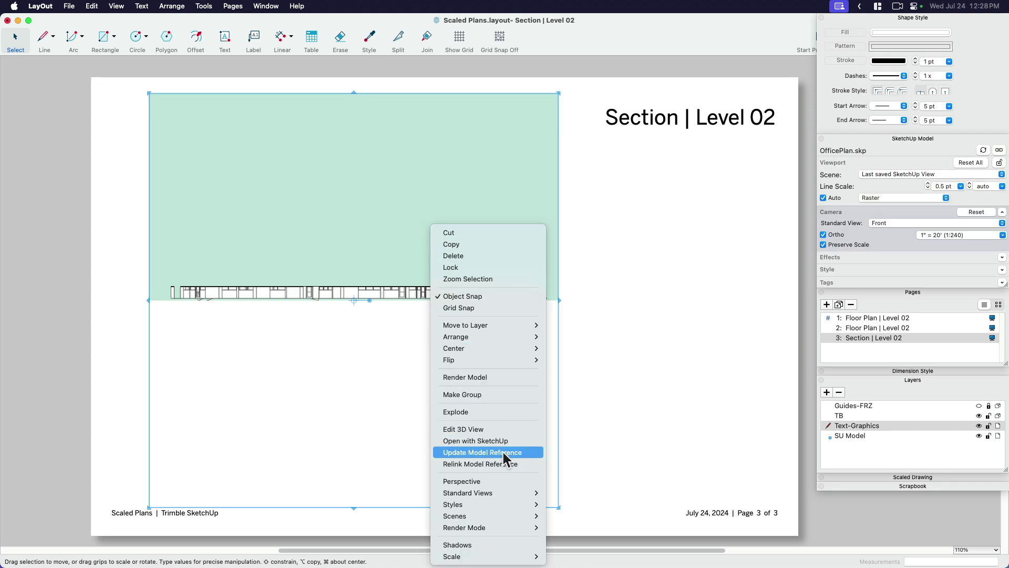
pyautogui.click(503, 452)
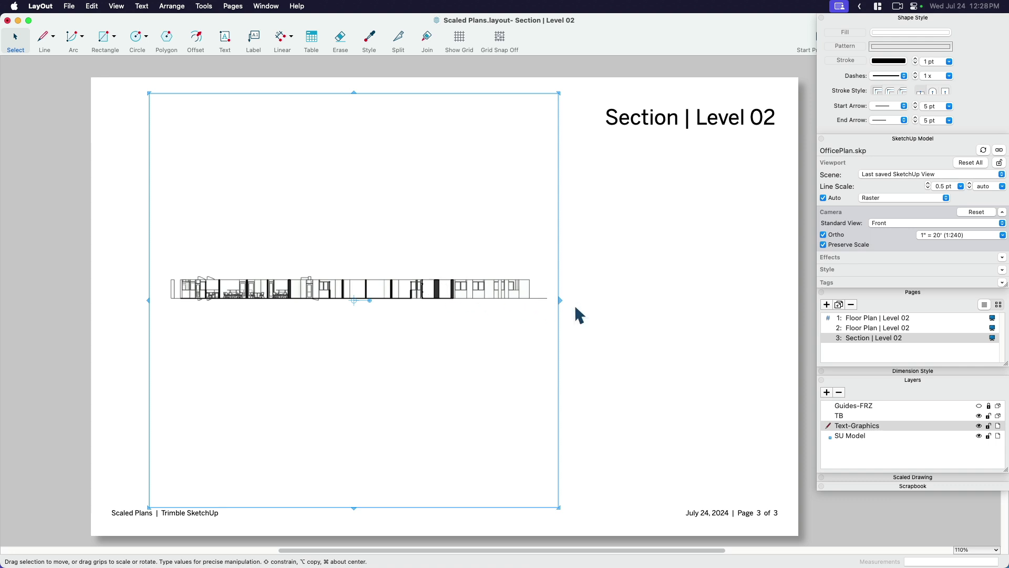
# - Assign the SECT scene to the viewport on the Section | Level 02 page
pyautogui.click(604, 315)
pyautogui.click(461, 283)
pyautogui.click(883, 174)
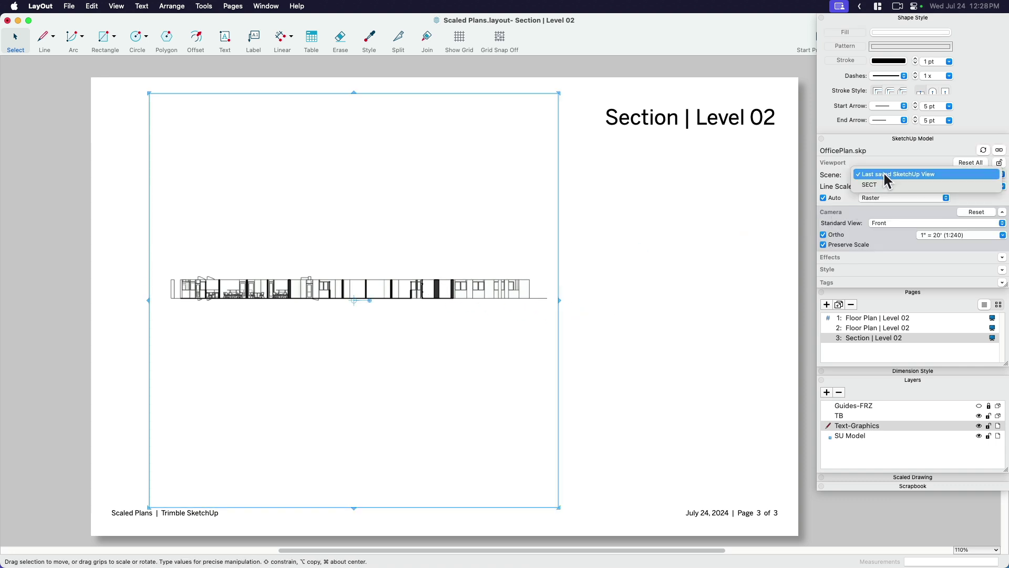
pyautogui.click(882, 184)
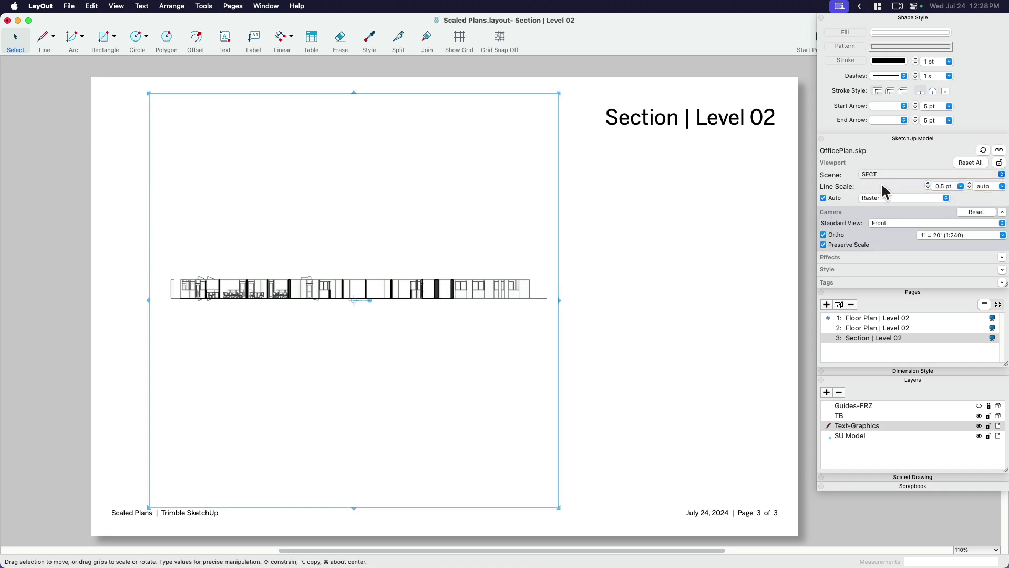
pyautogui.click(696, 302)
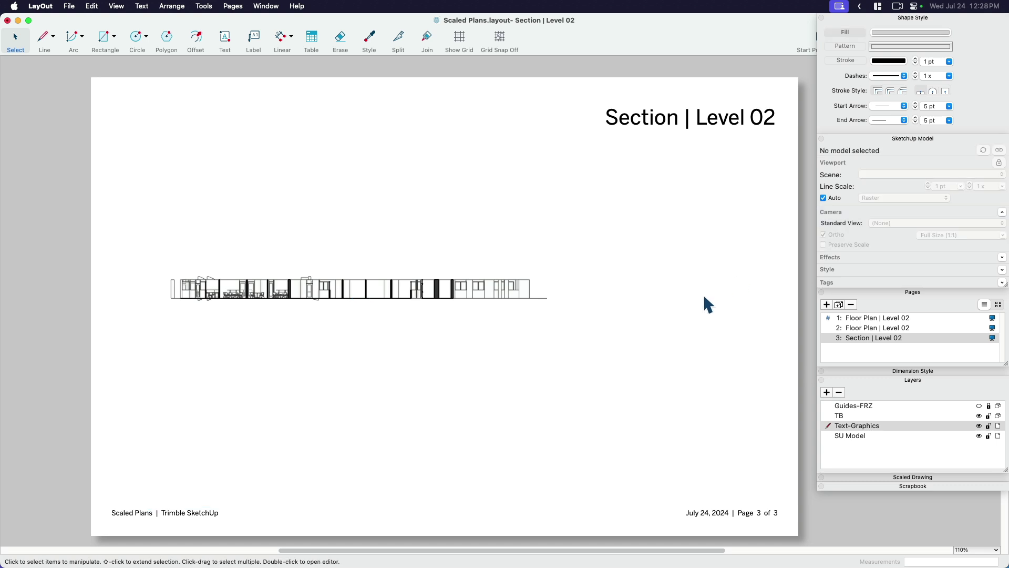
# - Crop the section viewport's upper and lower edges to a narrow band around the section drawing
pyautogui.click(460, 299)
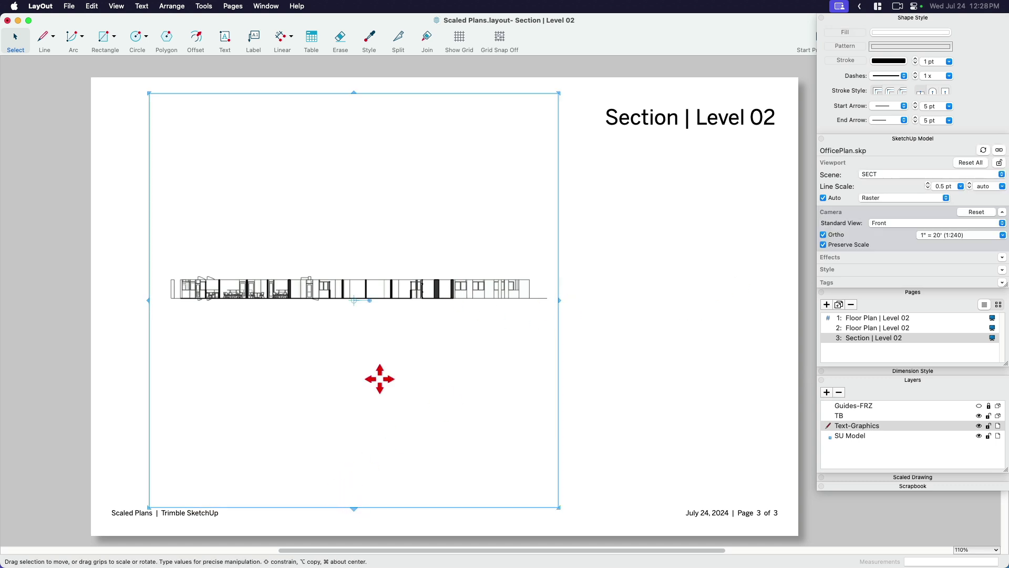
pyautogui.moveTo(354, 93); pyautogui.dragTo(355, 166)
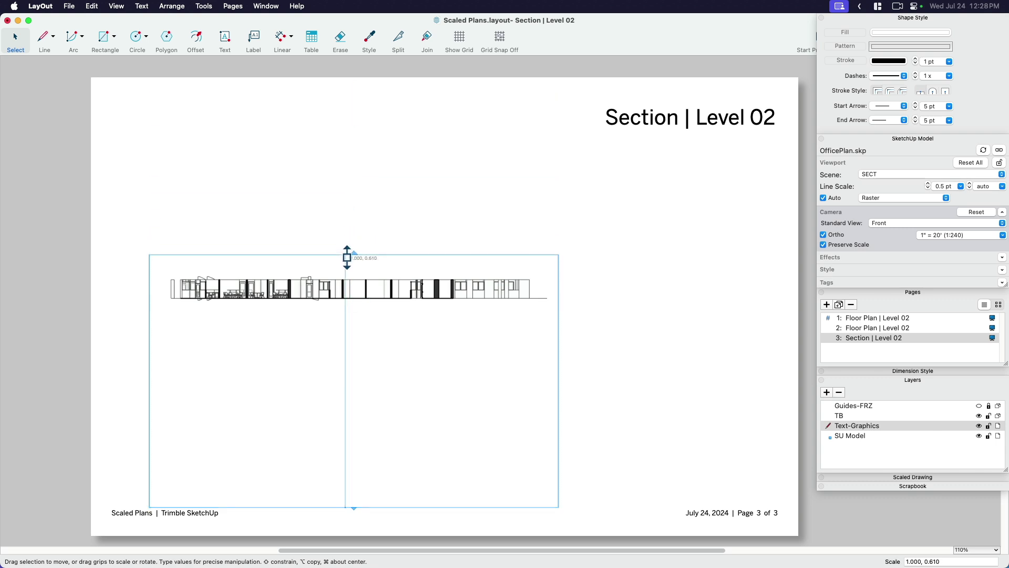
pyautogui.moveTo(347, 258); pyautogui.dragTo(347, 264)
pyautogui.moveTo(356, 510)
pyautogui.mouseDown()
pyautogui.moveTo(361, 447)
pyautogui.moveTo(399, 315)
pyautogui.mouseUp()
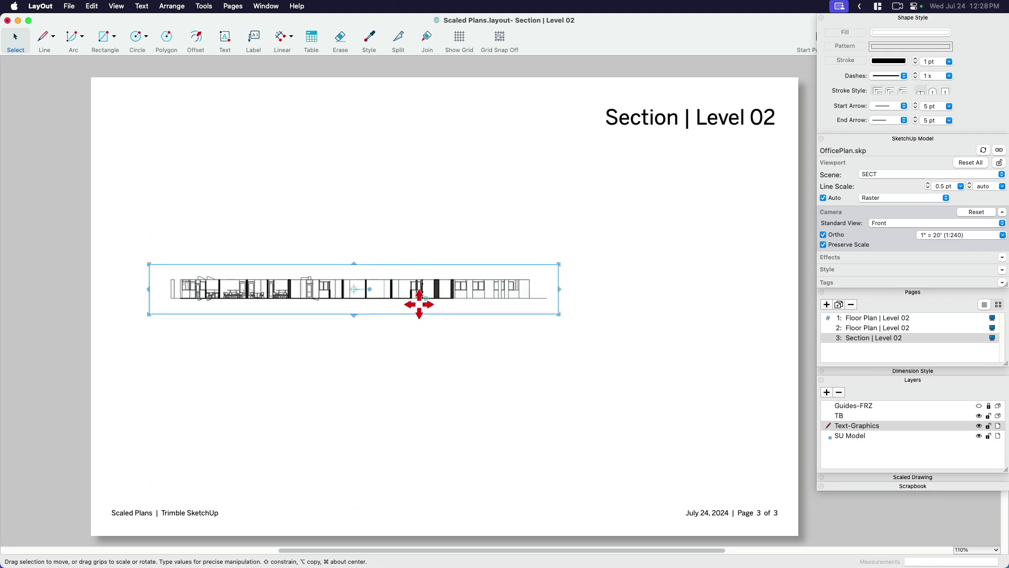
# - Set the section viewport's scale to 1/4" = 1'-0" (1:48)
pyautogui.click(1002, 235)
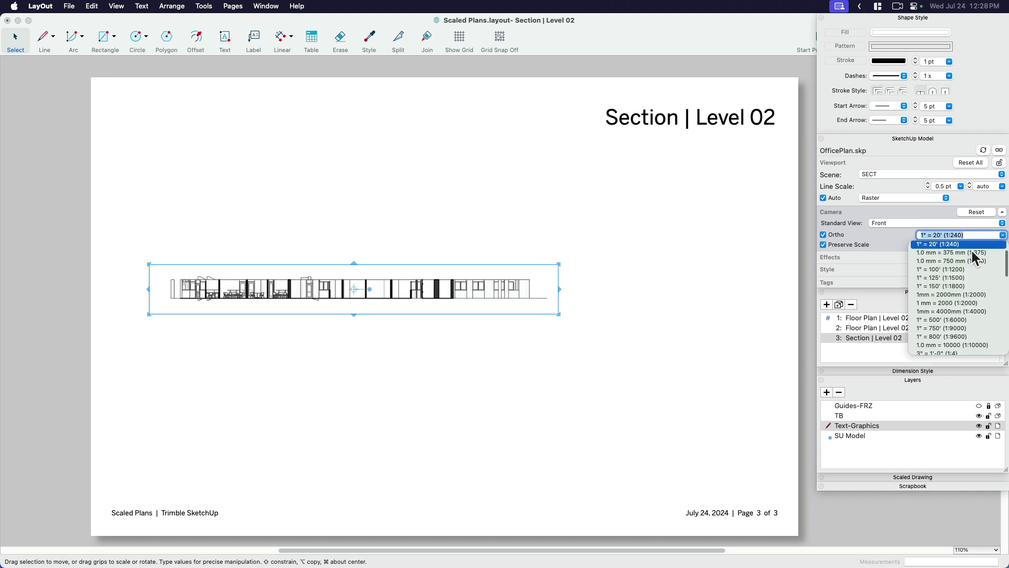
pyautogui.scroll(-5, 947, 294)
pyautogui.scroll(-2, 946, 326)
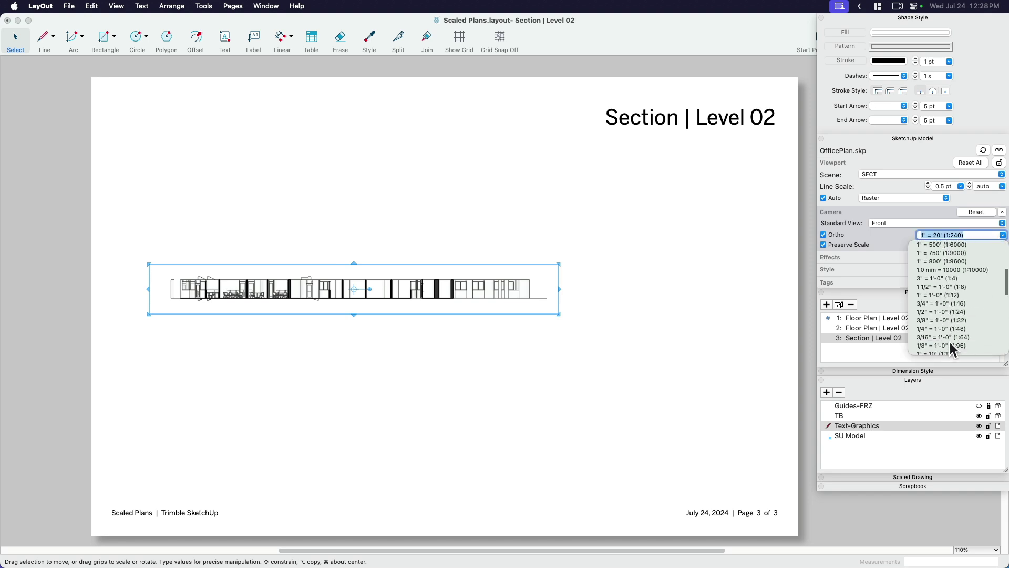
pyautogui.click(935, 328)
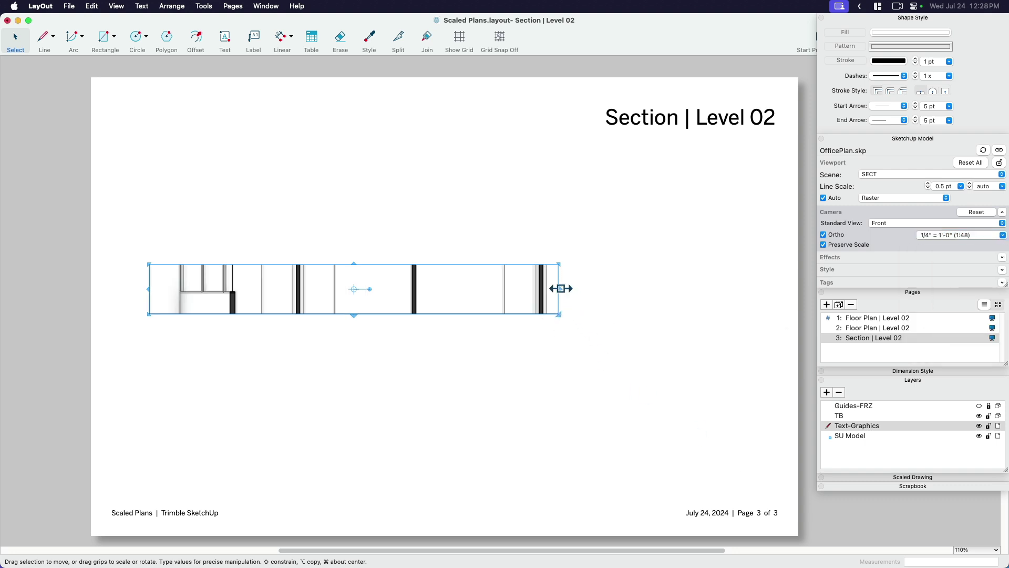
# - Extend all four edges of the section viewport to nearly the page width and well above and below the drawing
pyautogui.moveTo(561, 289); pyautogui.dragTo(785, 289)
pyautogui.moveTo(466, 315); pyautogui.dragTo(467, 422)
pyautogui.moveTo(147, 343); pyautogui.dragTo(110, 343)
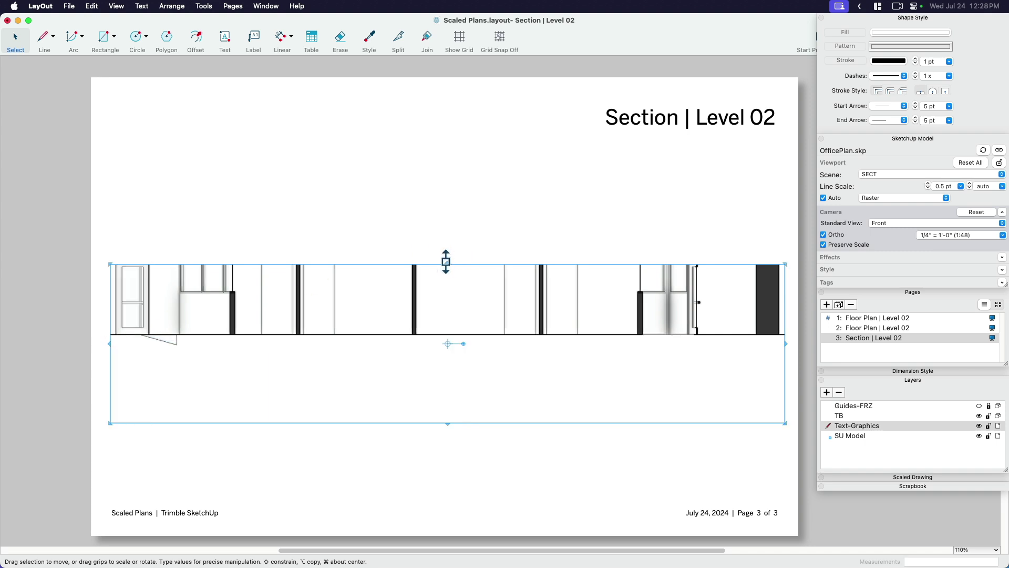
pyautogui.moveTo(446, 261); pyautogui.dragTo(448, 184)
# - Shift the viewport right twice, each time extending its left edge back to the page margin to reveal more of the section
pyautogui.moveTo(331, 333); pyautogui.dragTo(552, 333)
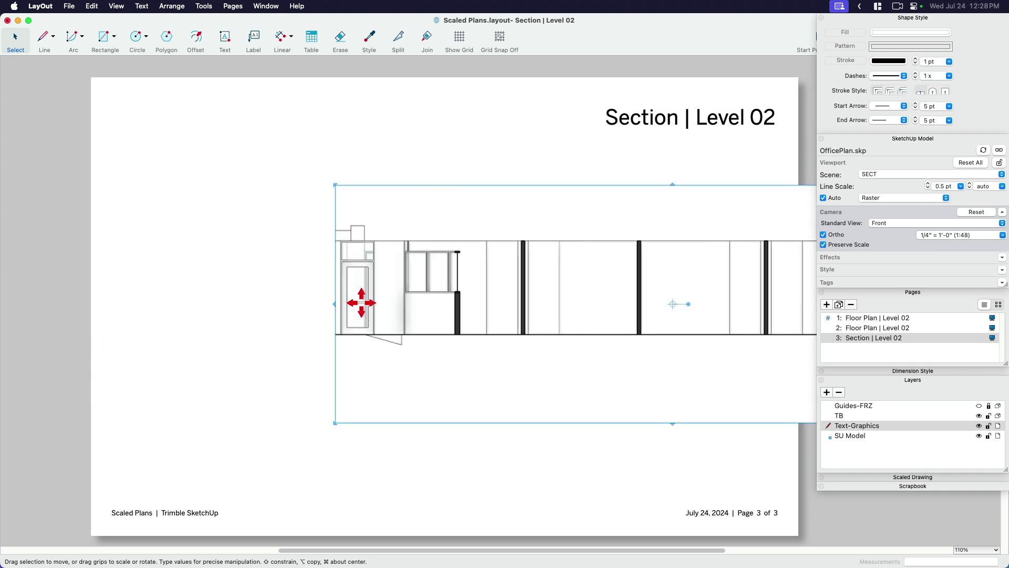
pyautogui.moveTo(335, 298); pyautogui.dragTo(106, 297)
pyautogui.moveTo(212, 331); pyautogui.dragTo(427, 347)
pyautogui.moveTo(321, 320); pyautogui.dragTo(108, 322)
# - Reposition the viewport and adjust its side edges so the section's left end is shown within the page margins
pyautogui.scroll(-5, 315, 329)
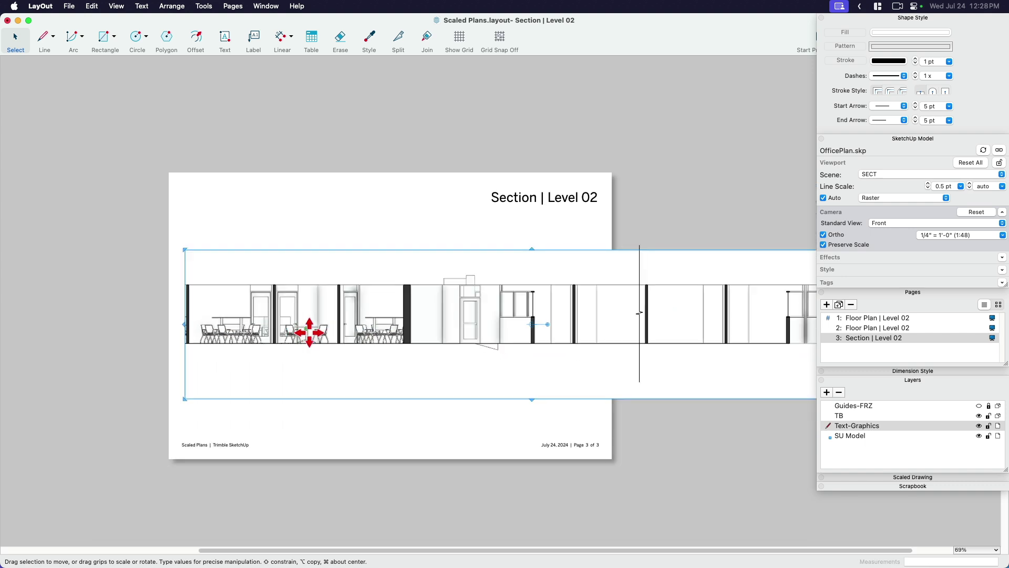
pyautogui.scroll(-2, 513, 317)
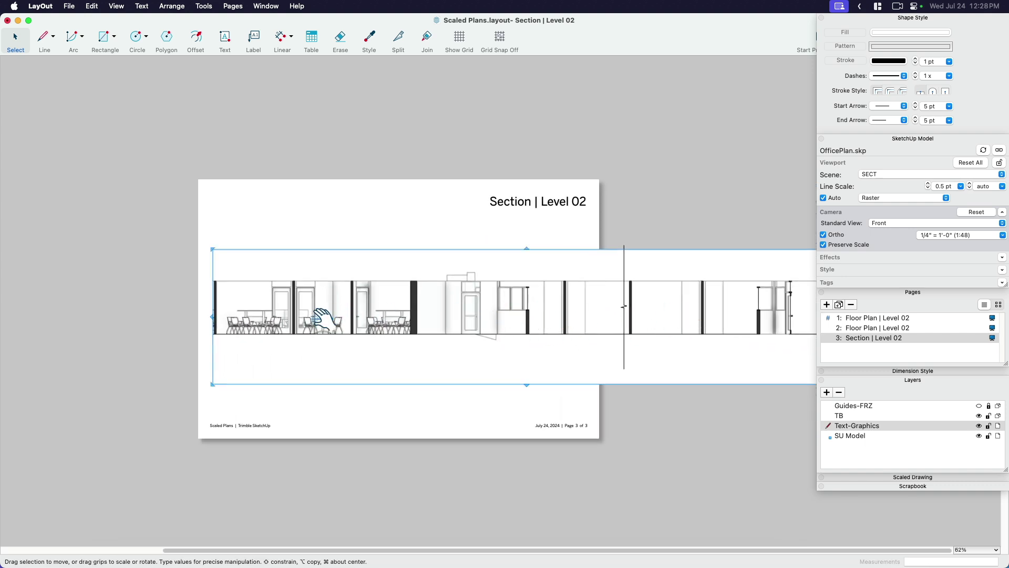
pyautogui.moveTo(460, 326); pyautogui.dragTo(506, 335)
pyautogui.moveTo(687, 308)
pyautogui.mouseDown()
pyautogui.moveTo(383, 300)
pyautogui.moveTo(121, 329)
pyautogui.mouseUp()
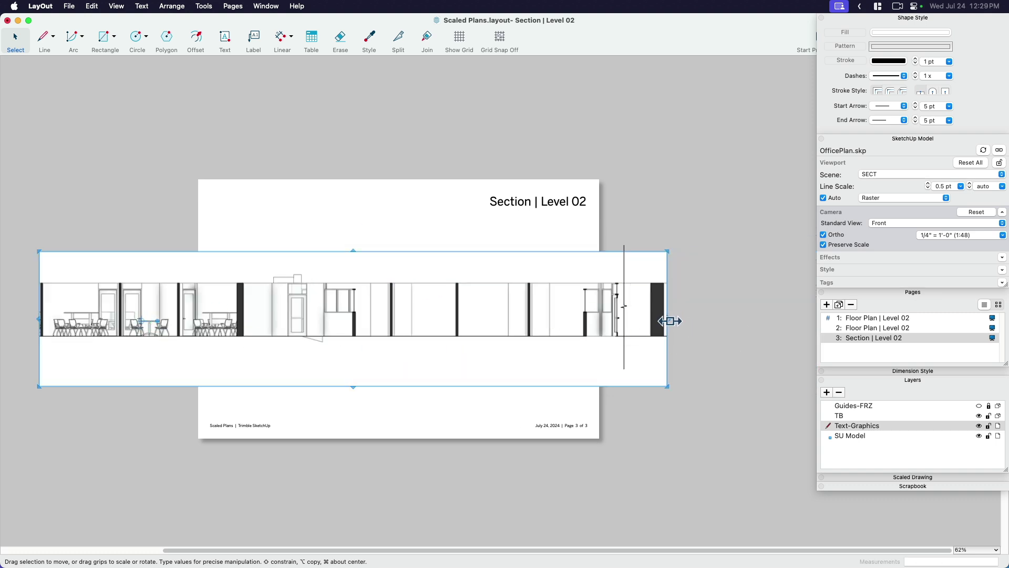
pyautogui.moveTo(670, 320); pyautogui.dragTo(294, 321)
pyautogui.moveTo(89, 322)
pyautogui.mouseDown()
pyautogui.moveTo(471, 323)
pyautogui.moveTo(229, 329)
pyautogui.moveTo(457, 317)
pyautogui.moveTo(419, 315)
pyautogui.mouseUp()
pyautogui.scroll(3, 475, 358)
pyautogui.moveTo(557, 308)
pyautogui.mouseDown()
pyautogui.moveTo(266, 291)
pyautogui.moveTo(179, 297)
pyautogui.mouseUp()
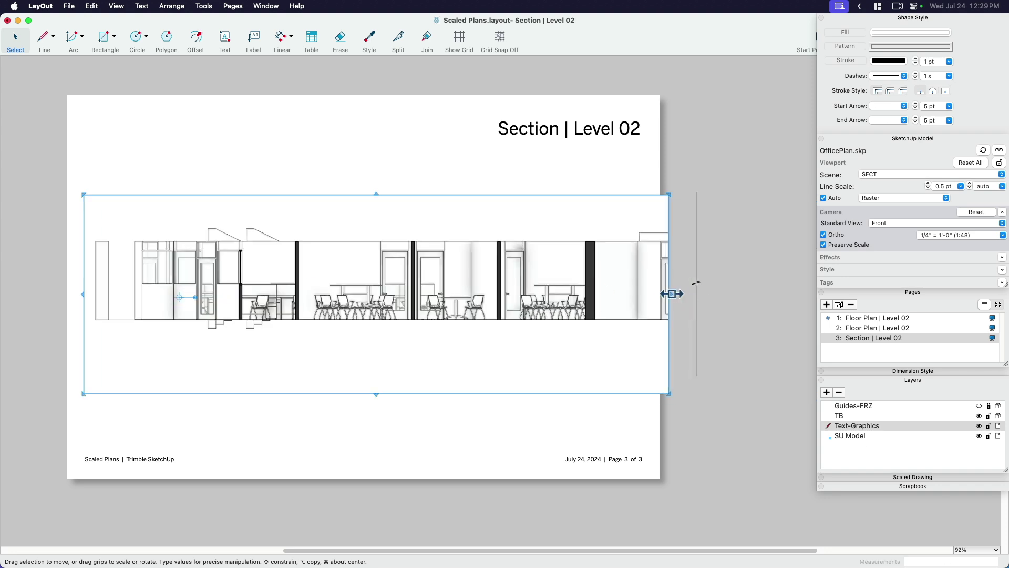
pyautogui.moveTo(671, 294); pyautogui.dragTo(636, 293)
pyautogui.click(755, 311)
pyautogui.moveTo(417, 308); pyautogui.dragTo(421, 310, button='middle')
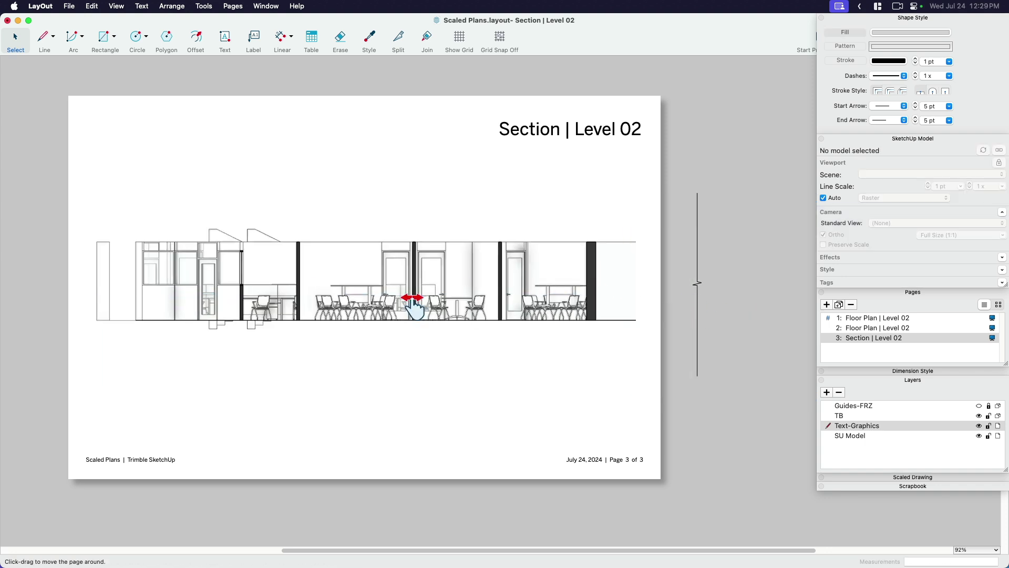
pyautogui.scroll(1, 421, 309)
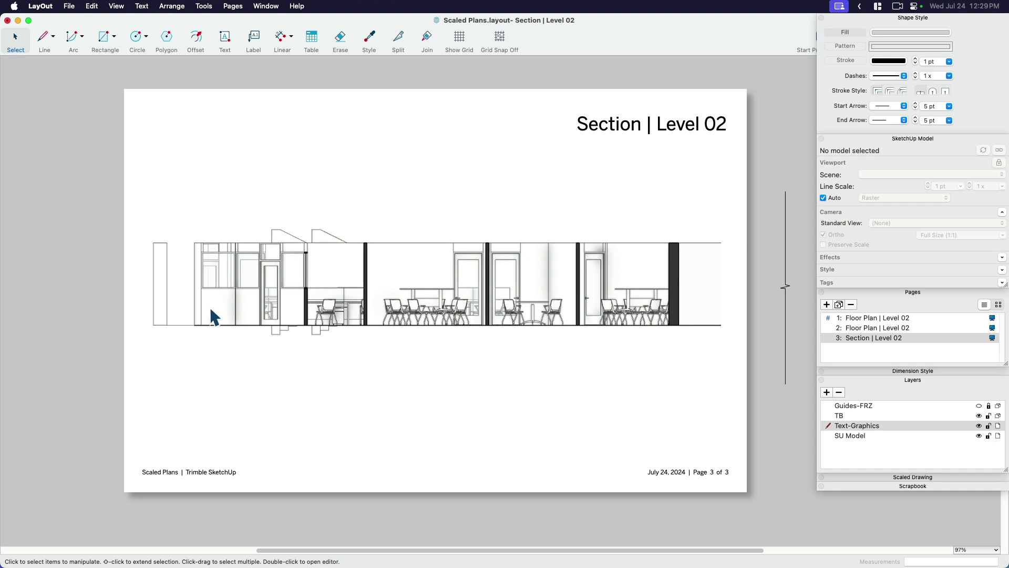
# - Crop the viewport's lower edge to the floor line and its upper edge to the ceiling line
pyautogui.click(416, 347)
pyautogui.scroll(1, 396, 330)
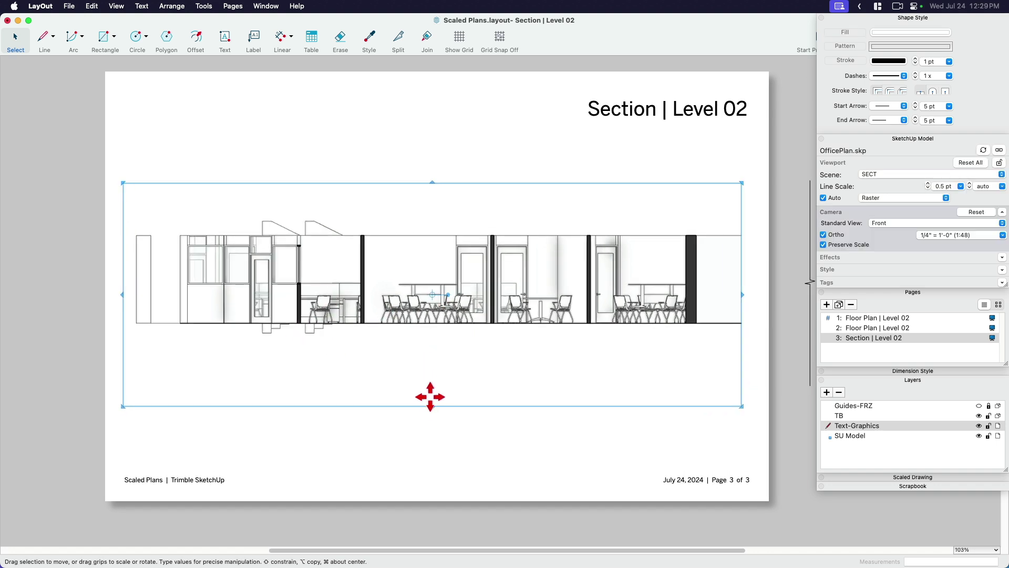
pyautogui.moveTo(434, 410); pyautogui.dragTo(430, 327)
pyautogui.scroll(5, 433, 184)
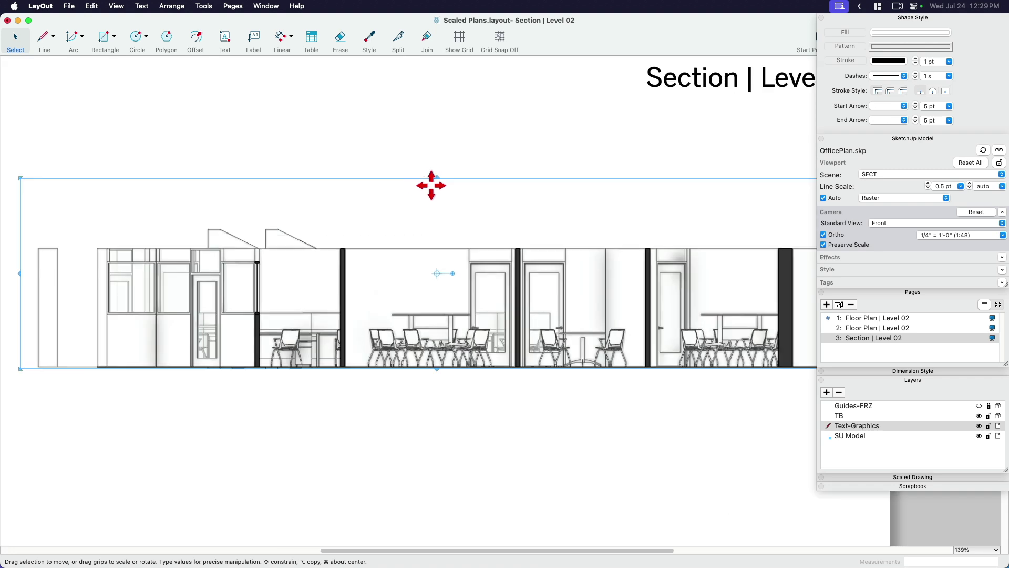
pyautogui.moveTo(439, 176); pyautogui.dragTo(431, 248)
pyautogui.scroll(-3, 431, 248)
pyautogui.click(66, 347)
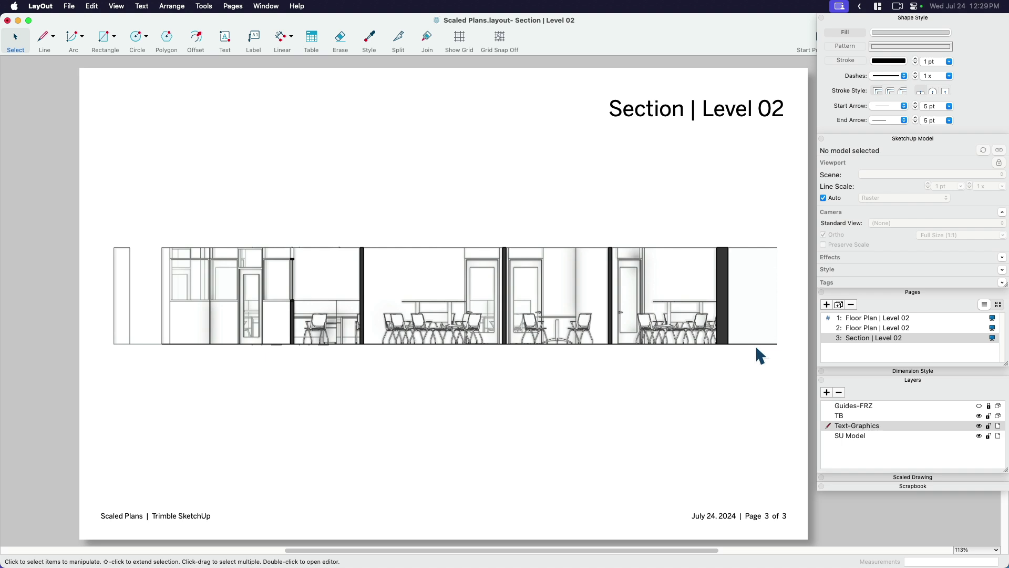
# - Draw a straight line along the section's floor from its left end to the viewport's right edge
pyautogui.press('l')
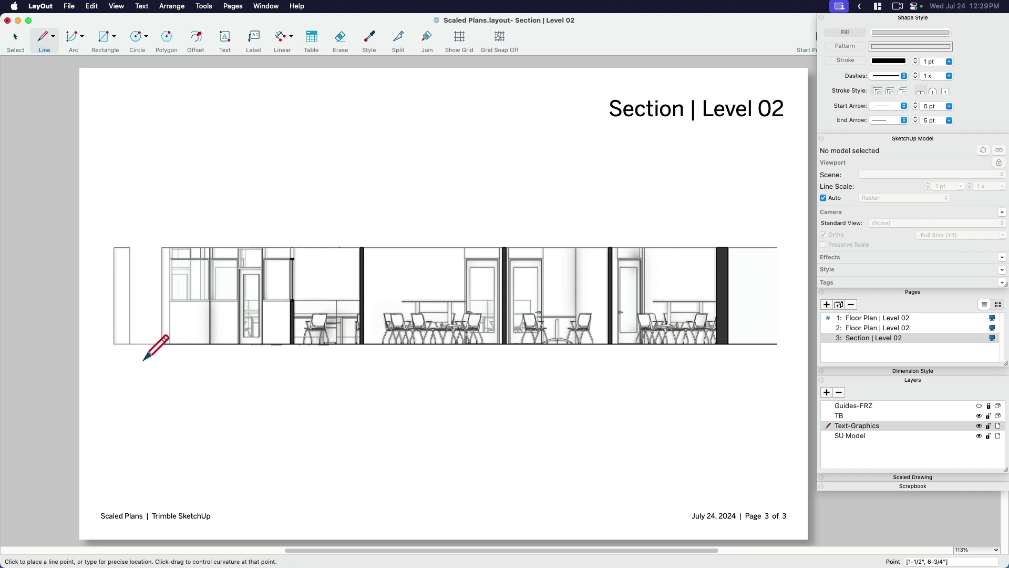
pyautogui.click(114, 345)
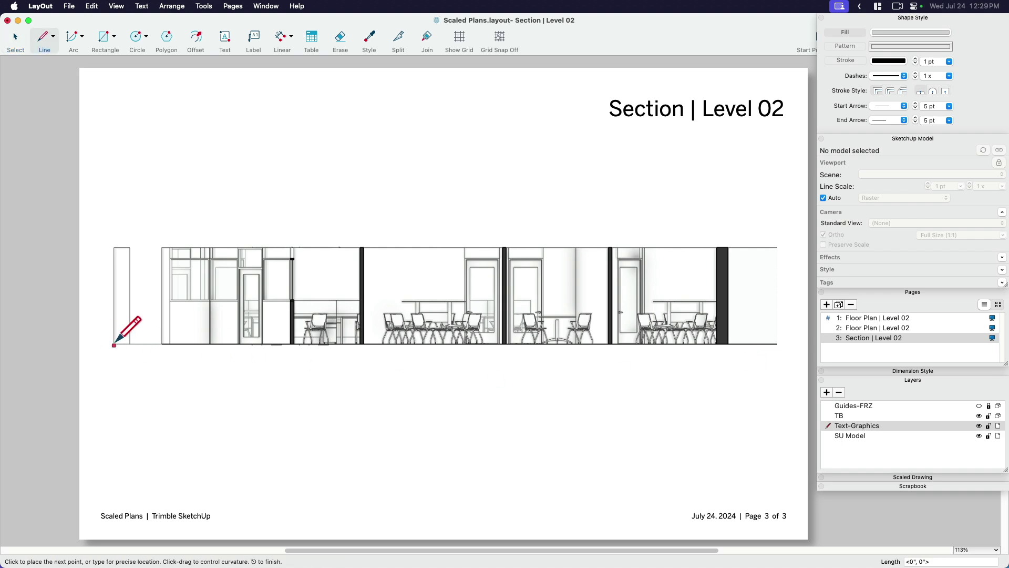
pyautogui.click(778, 345)
pyautogui.press('space')
# - Set the floor line's stroke width to 15 pt
pyautogui.click(767, 345)
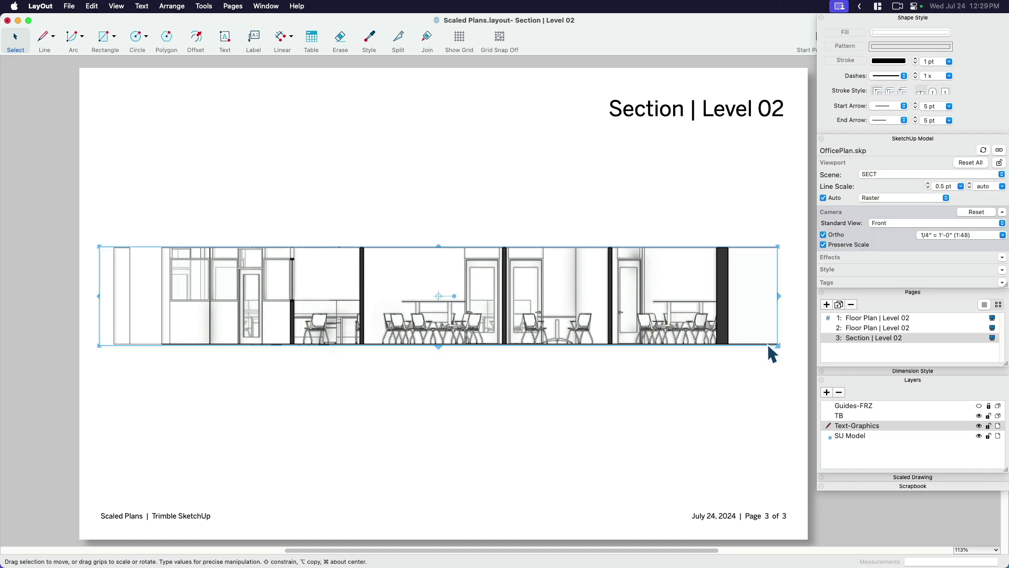
pyautogui.click(769, 344)
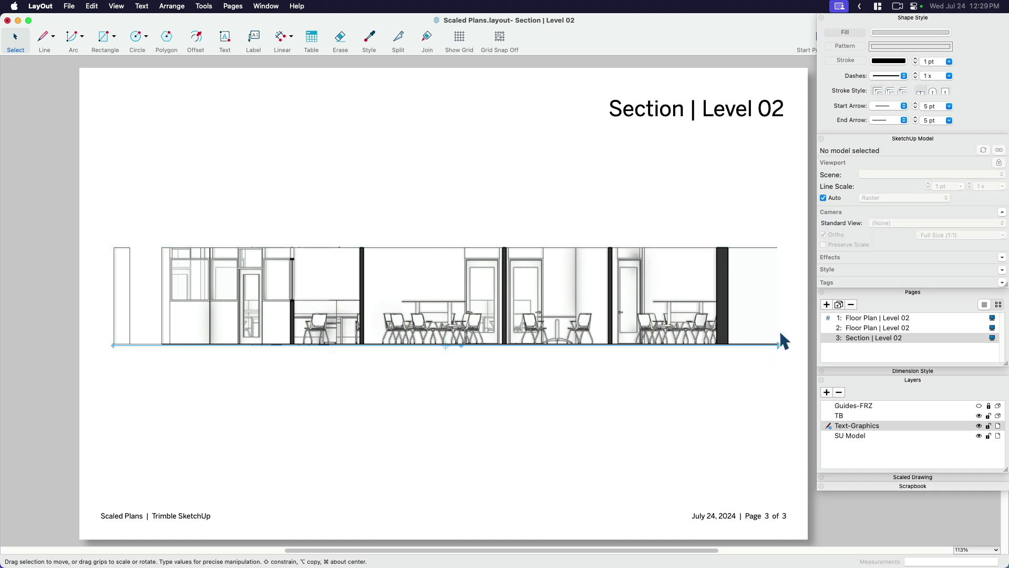
pyautogui.click(845, 61)
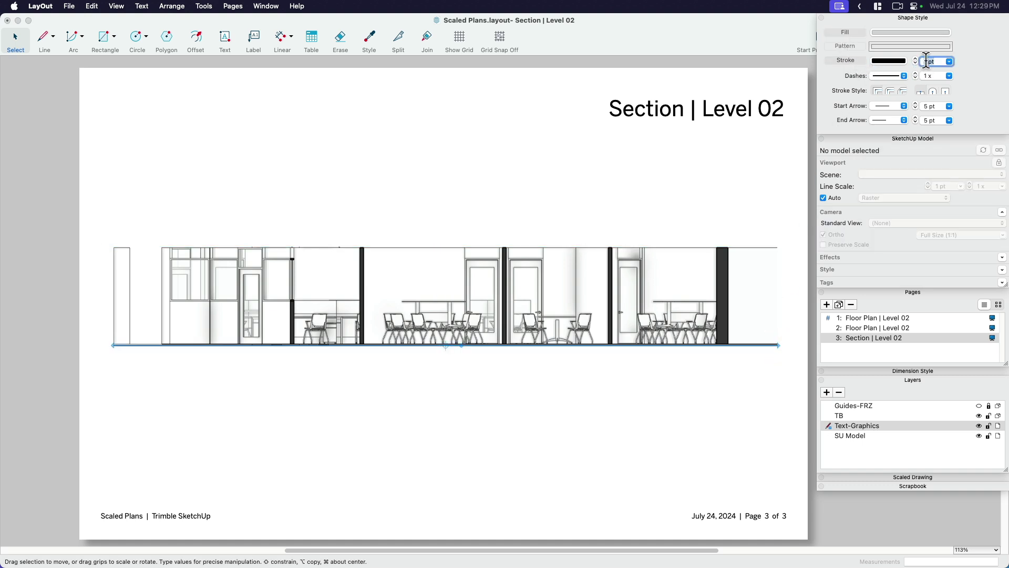
pyautogui.write('15')
pyautogui.press('Return')
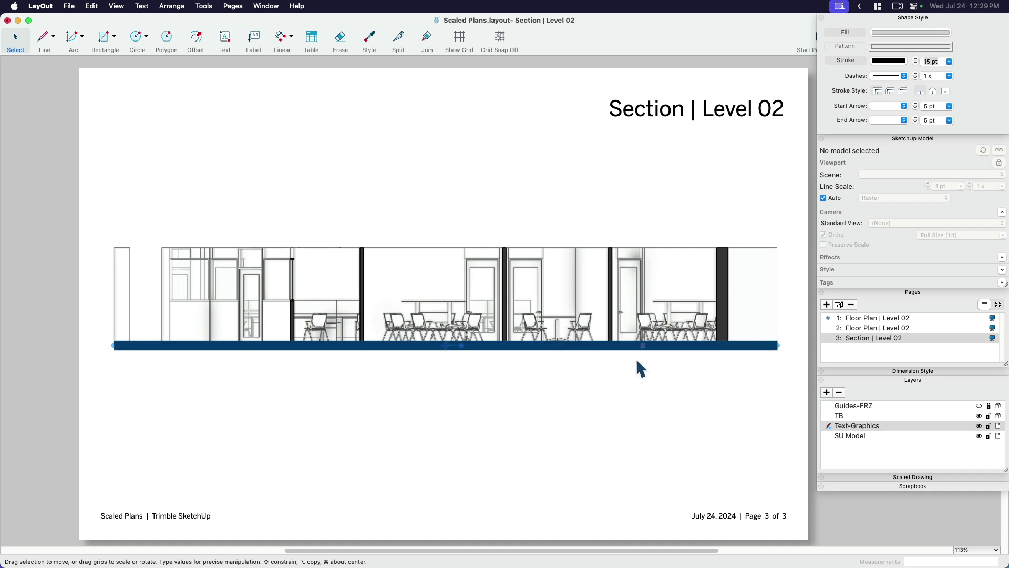
# - Move the thick floor line down so its upper edge meets the section's floor
pyautogui.scroll(4, 737, 365)
pyautogui.moveTo(763, 341); pyautogui.dragTo(765, 348)
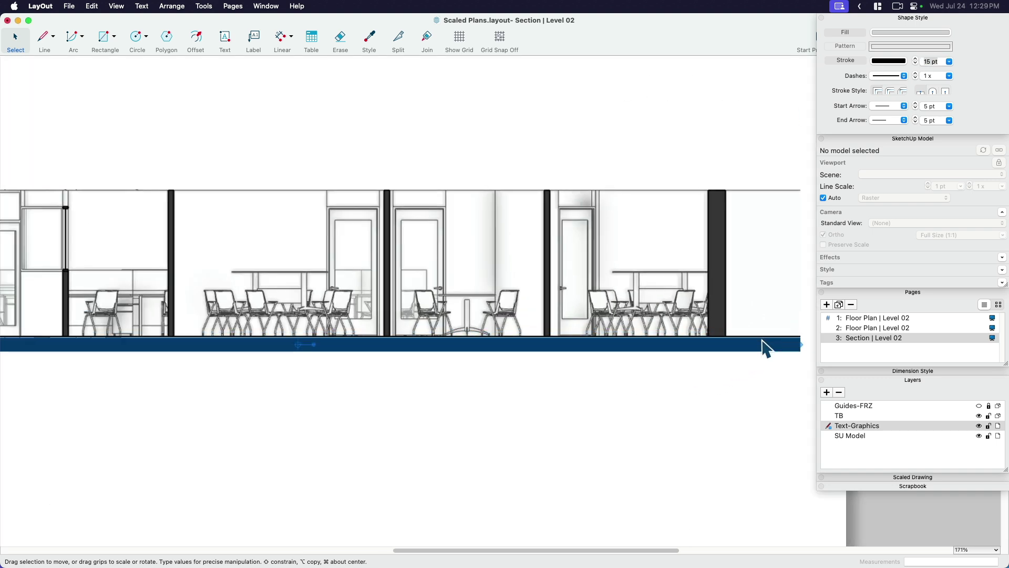
pyautogui.scroll(10, 699, 347)
pyautogui.press('Up')
pyautogui.scroll(-10, 653, 349)
pyautogui.click(675, 369)
# - Move the break line symbol from beside the page onto the section drawing's right edge
pyautogui.click(735, 334)
pyautogui.scroll(3, 734, 336)
pyautogui.moveTo(732, 338); pyautogui.dragTo(658, 339)
pyautogui.moveTo(471, 446); pyautogui.dragTo(629, 429, button='middle')
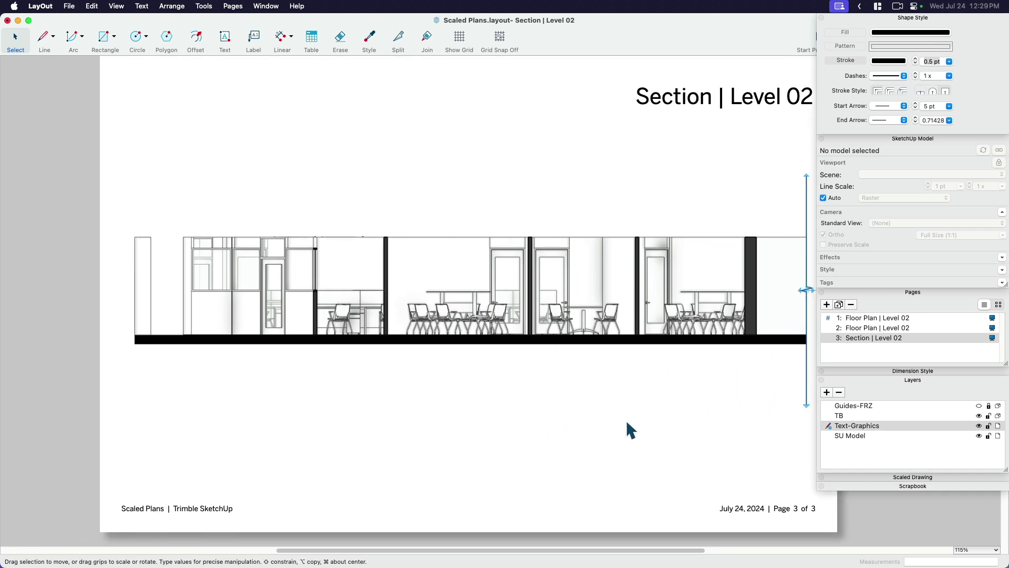
# - Add a linear dimension below the floor from the section's left end to the start of the window wall
pyautogui.press('d')
pyautogui.scroll(4, 181, 323)
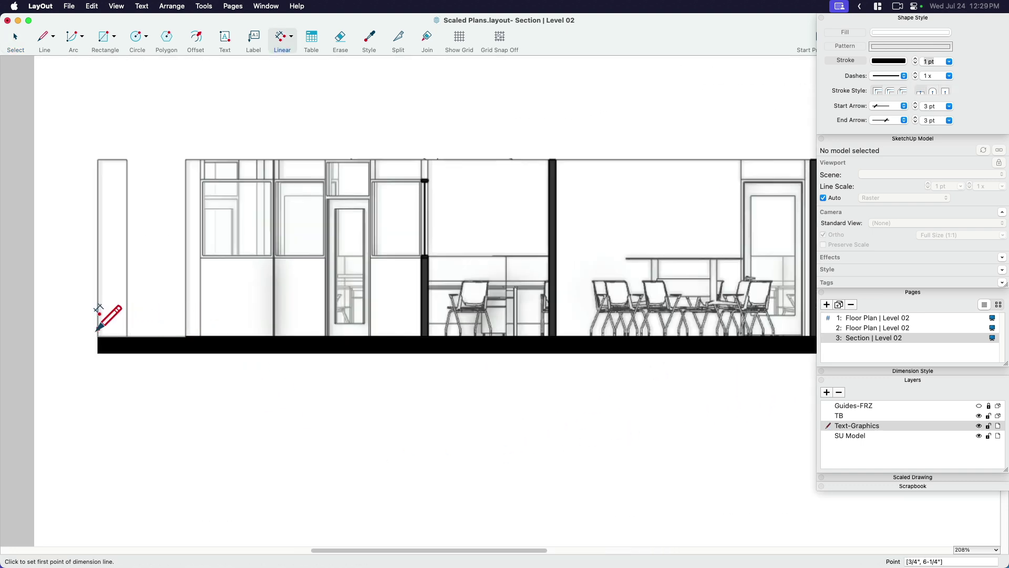
pyautogui.click(98, 334)
pyautogui.click(201, 336)
pyautogui.click(199, 417)
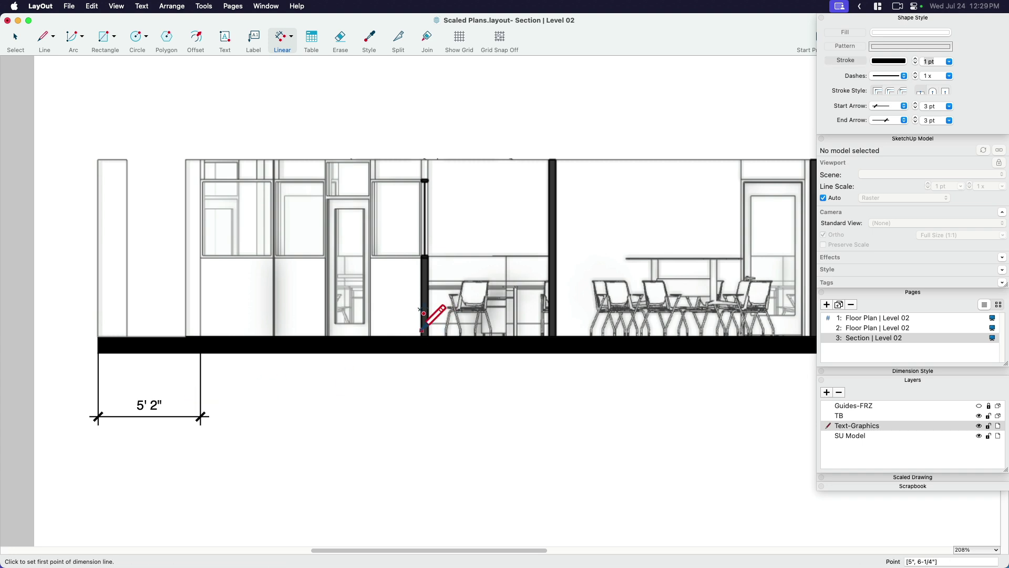
# - Continue the linear dimension chain below the floor across each cut wall to the thick wall near the break line
pyautogui.doubleClick(422, 330)
pyautogui.doubleClick(549, 329)
pyautogui.moveTo(625, 363); pyautogui.dragTo(466, 378, button='middle')
pyautogui.doubleClick(653, 346)
pyautogui.hscroll(5, 683, 352)
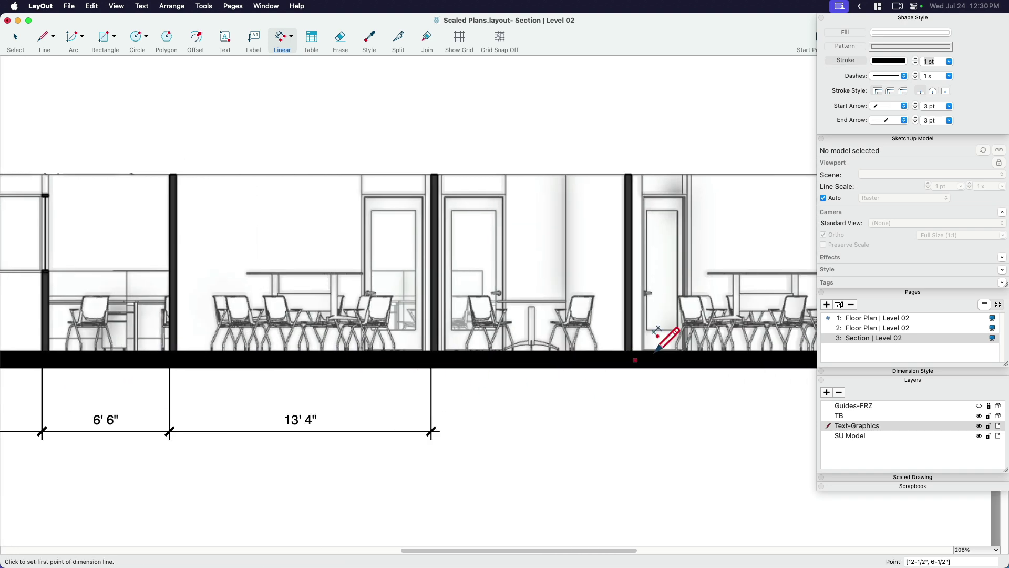
pyautogui.doubleClick(626, 346)
pyautogui.moveTo(674, 372); pyautogui.dragTo(430, 383, button='middle')
pyautogui.doubleClick(587, 336)
pyautogui.scroll(-5, 604, 342)
pyautogui.moveTo(572, 405); pyautogui.dragTo(535, 387, button='middle')
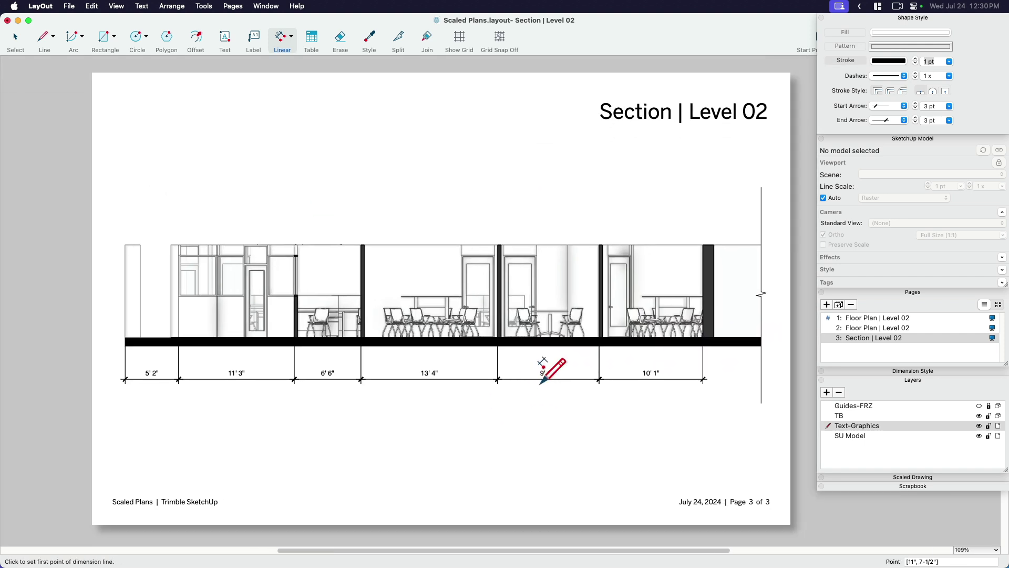
pyautogui.scroll(2, 541, 338)
pyautogui.moveTo(523, 341); pyautogui.dragTo(528, 357, button='middle')
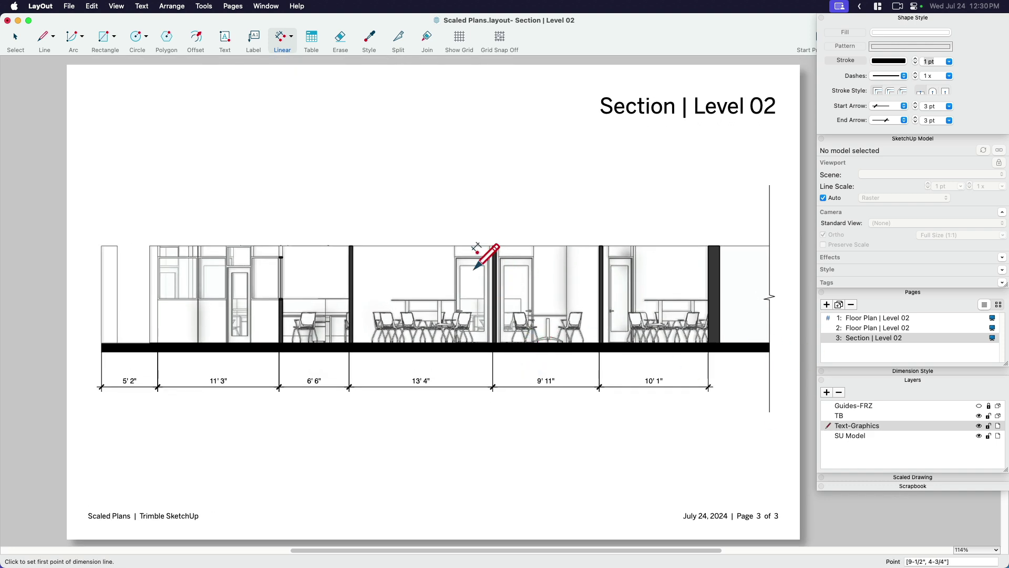
# - Review the second Floor Plan | Level 02 page, then return to the section page and examine its viewport
pyautogui.press('space')
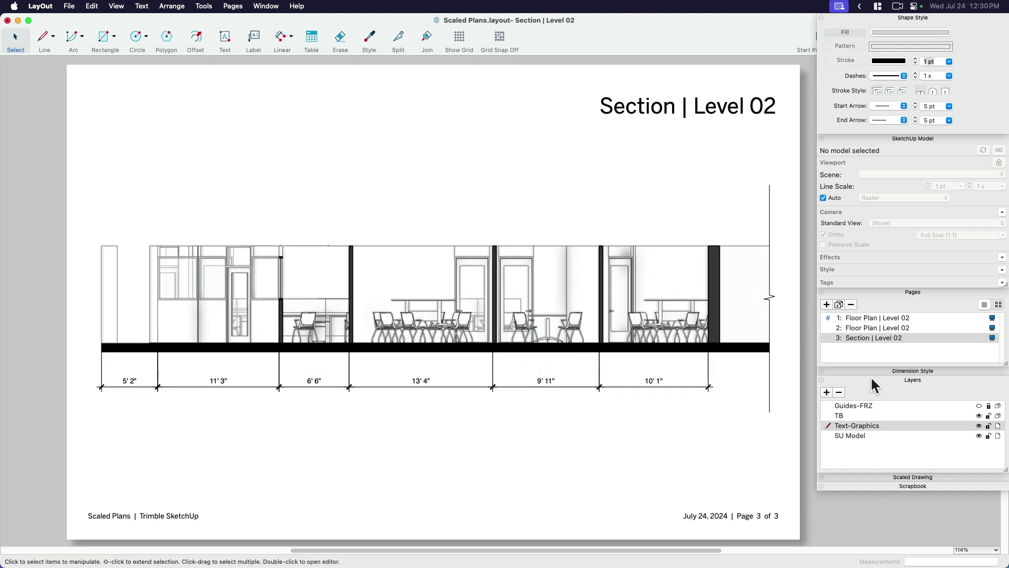
pyautogui.click(862, 328)
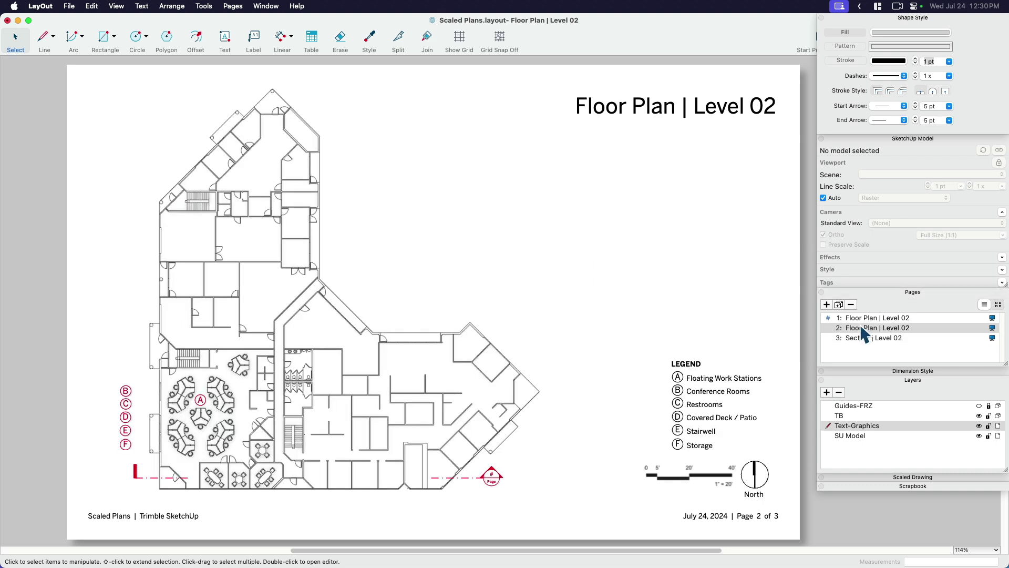
pyautogui.click(864, 338)
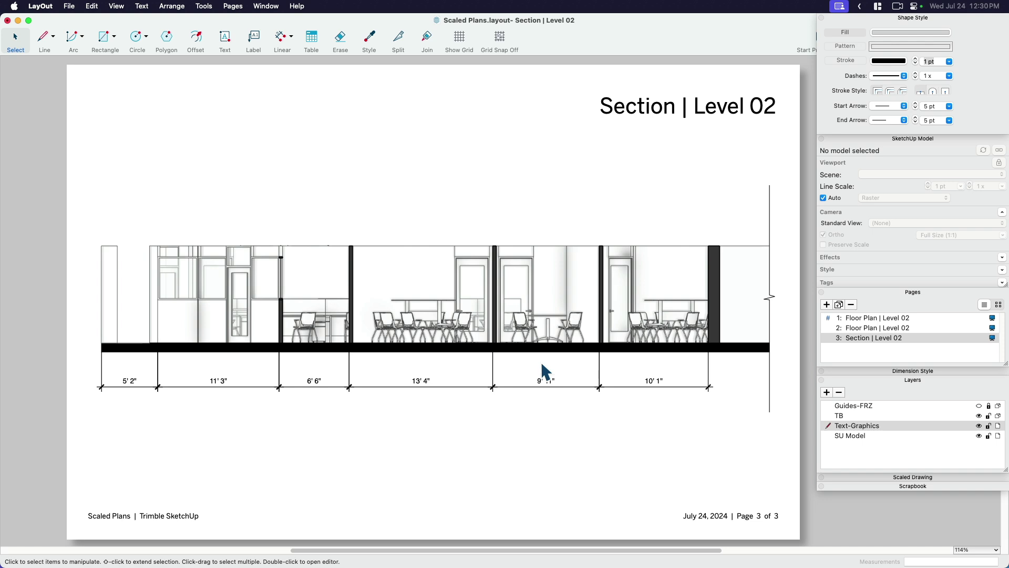
pyautogui.scroll(-1, 538, 326)
pyautogui.click(534, 286)
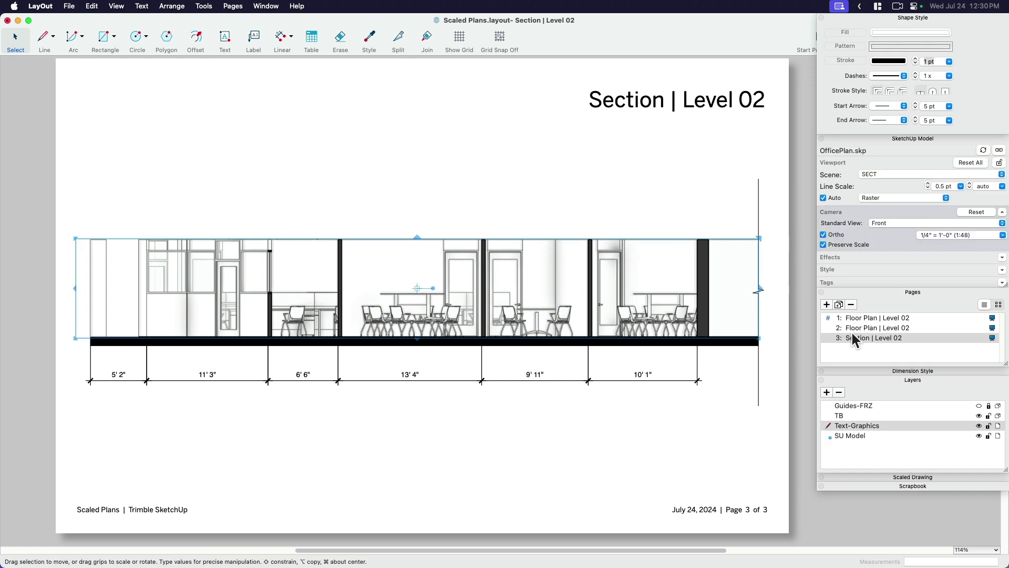
pyautogui.press('Escape')
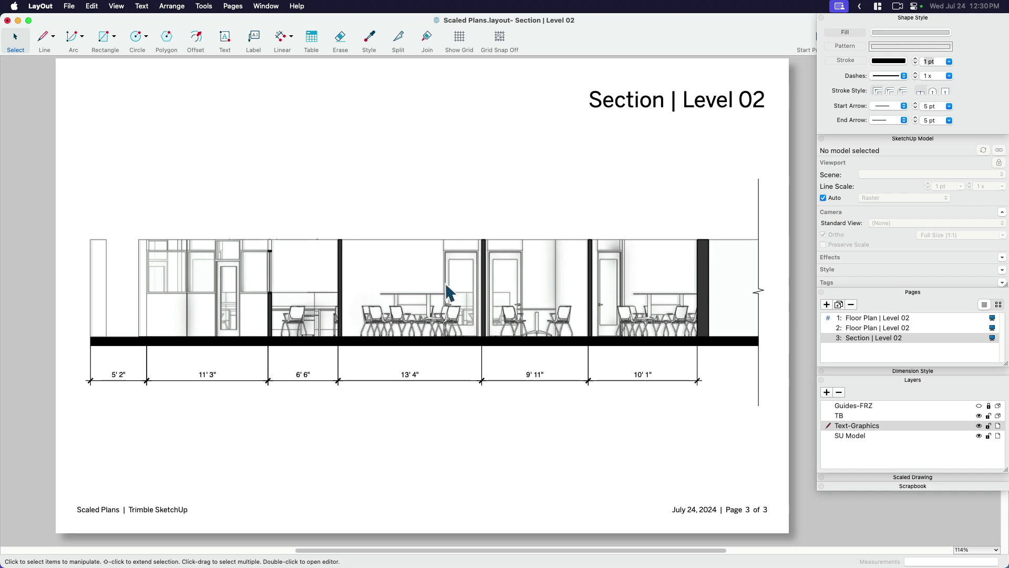
pyautogui.scroll(1, 496, 283)
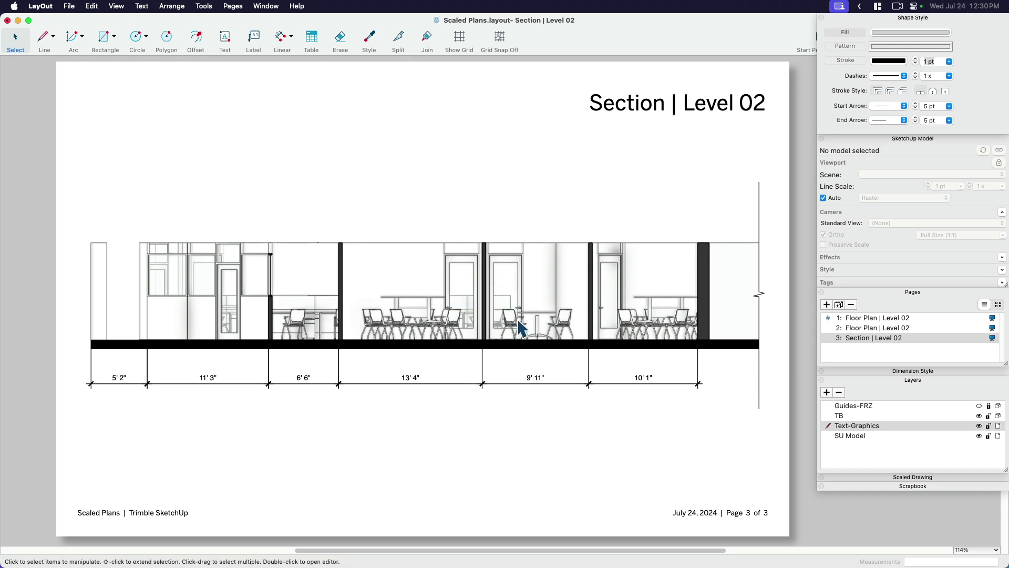
pyautogui.hscroll(2, 514, 310)
pyautogui.click(402, 284)
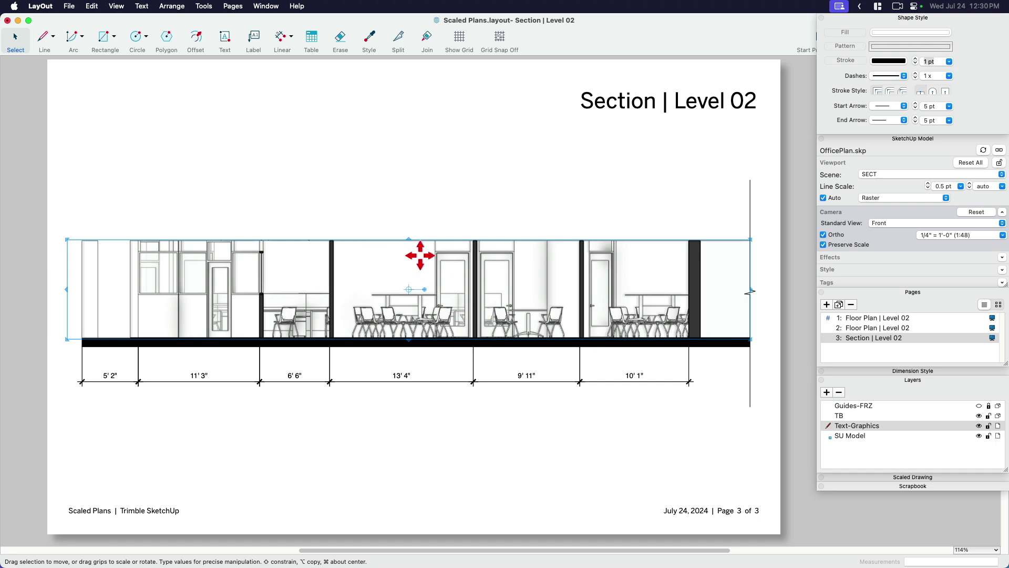
pyautogui.click(377, 357)
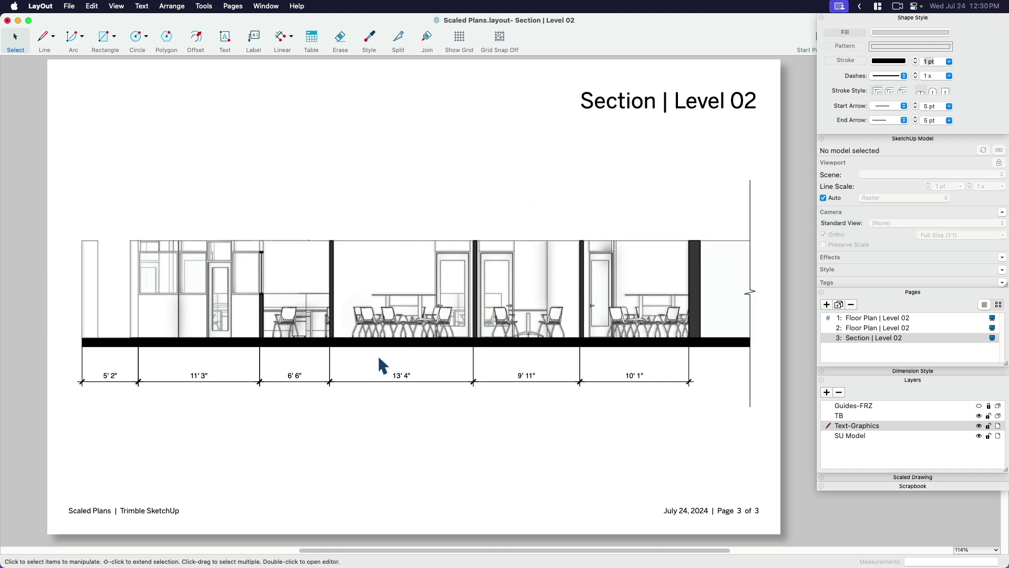
# - Copy the 15 pt floor line upward and nudge the copy so it sits directly on the section's ceiling line
pyautogui.click(374, 344)
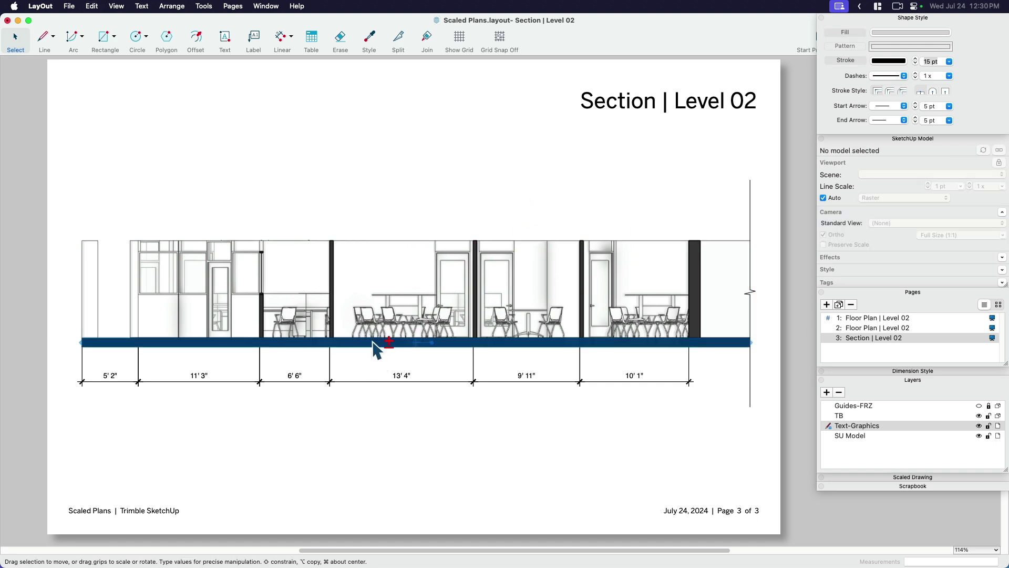
pyautogui.hotkey('alt', 'Up')
pyautogui.hotkey('alt', 'Up')
pyautogui.hotkey('alt', 'Up')
pyautogui.hotkey('alt', 'Up')
pyautogui.hotkey('alt', 'Up')
pyautogui.hotkey('alt', 'Up')
pyautogui.hotkey('alt', 'Up')
pyautogui.hotkey('alt', 'Up')
pyautogui.hotkey('alt', 'Up')
pyautogui.press('Up')
pyautogui.press('Up')
pyautogui.press('Up')
pyautogui.press('Up')
pyautogui.press('Up')
pyautogui.press('Up')
pyautogui.press('Down')
pyautogui.click(494, 462)
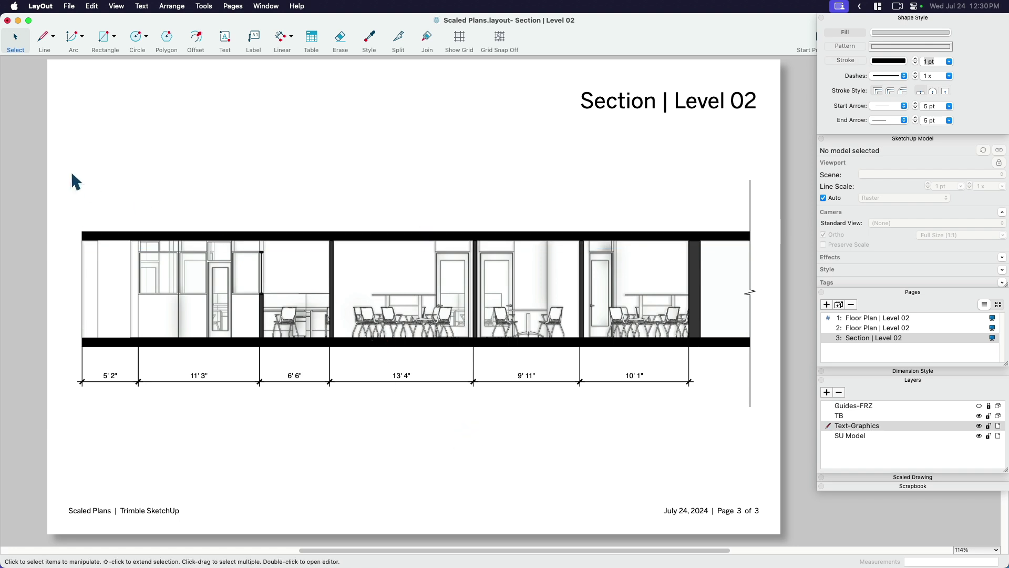